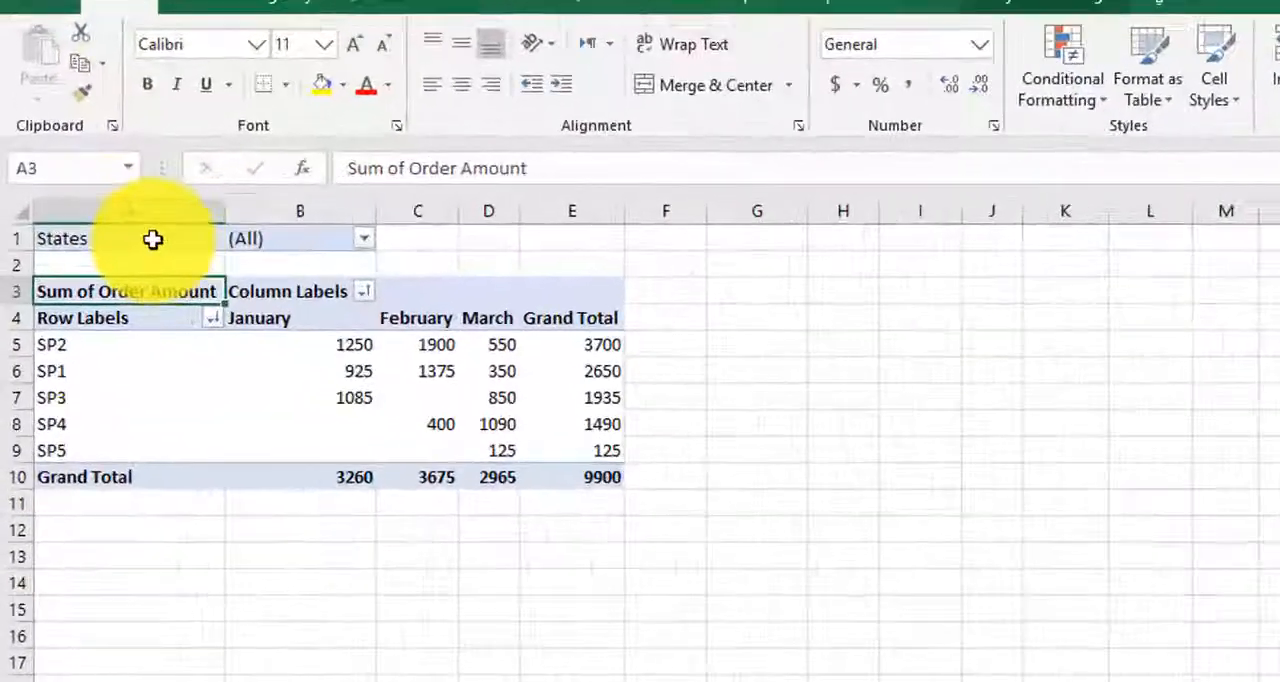
pyautogui.click(90, 219)
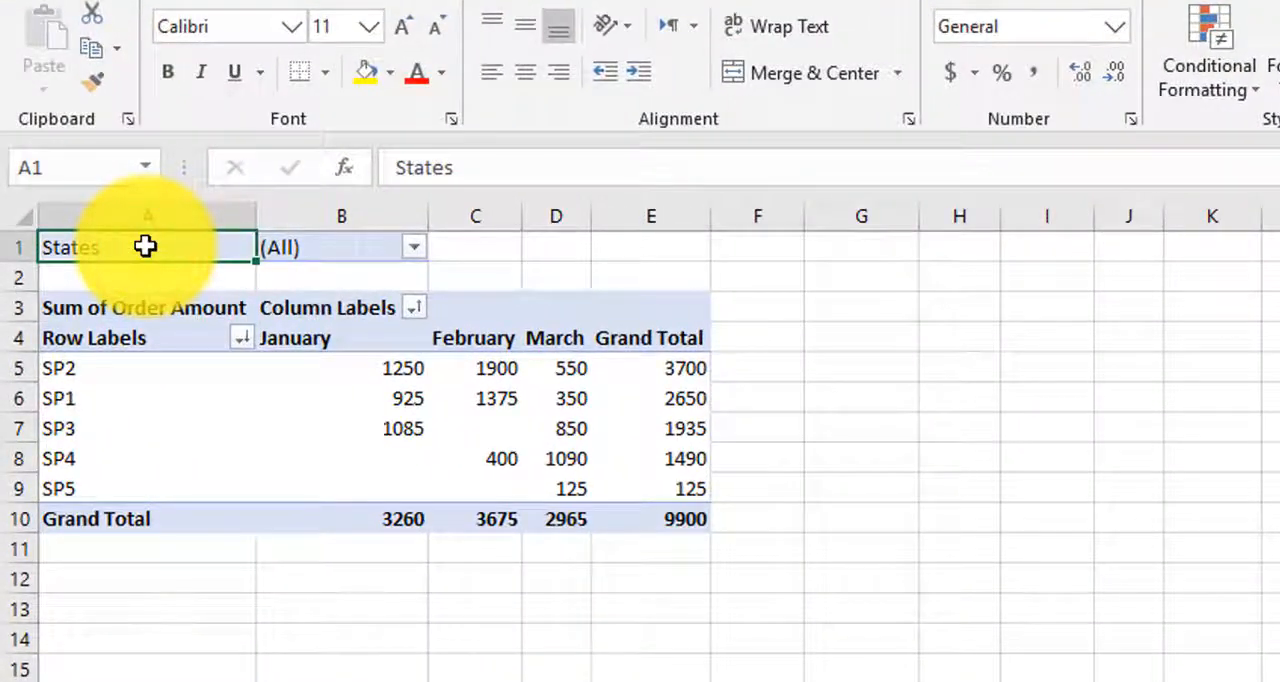
pyautogui.click(416, 245)
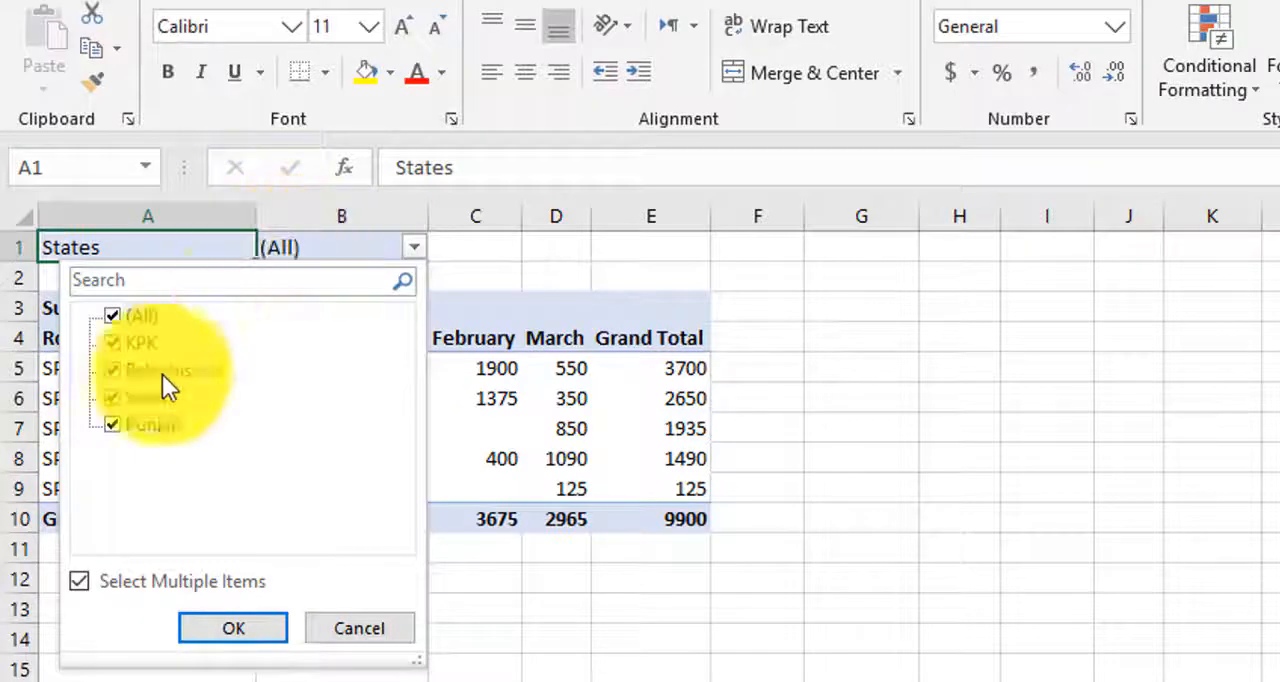
pyautogui.click(360, 630)
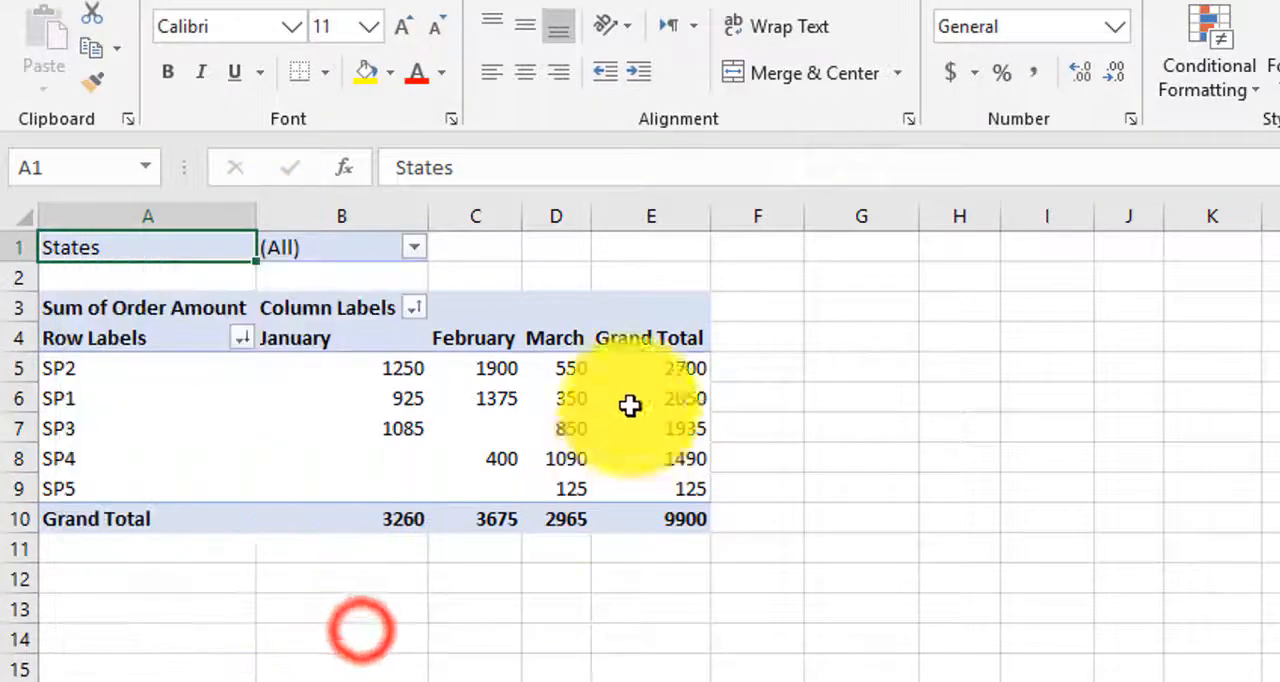
# Step: Filter the pivot table's States report filter to show only KPK and Balochistan
pyautogui.click(417, 249)
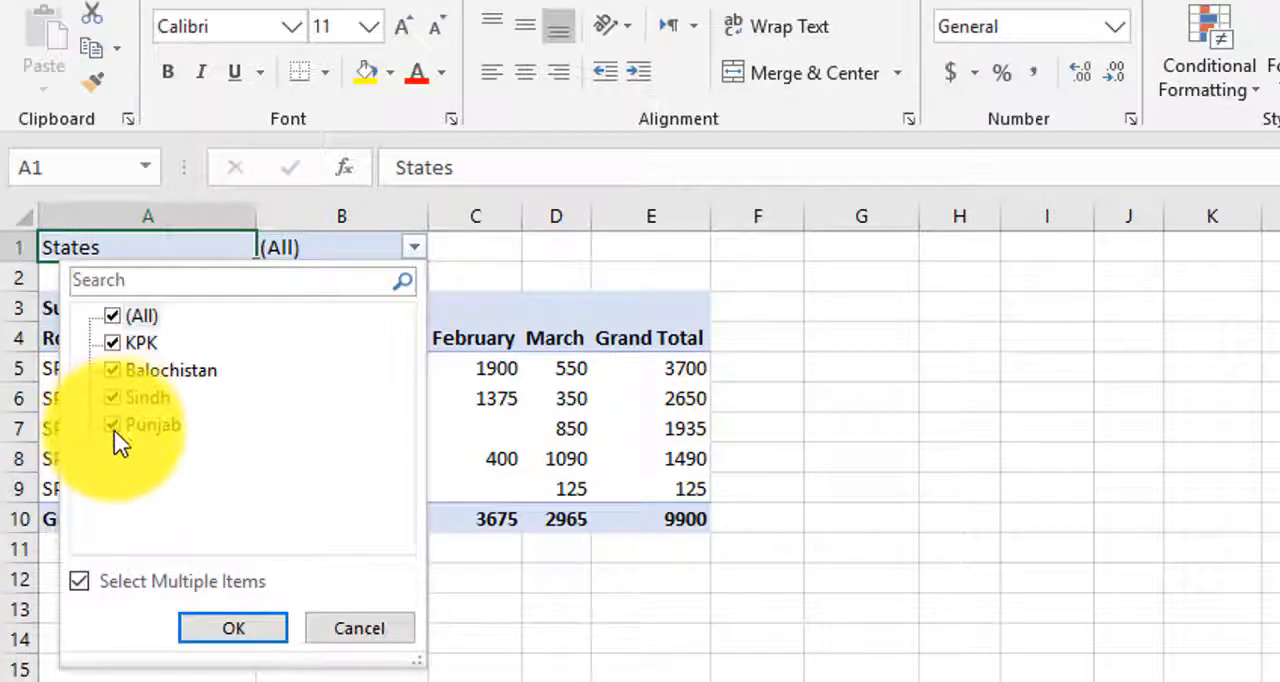
pyautogui.click(112, 316)
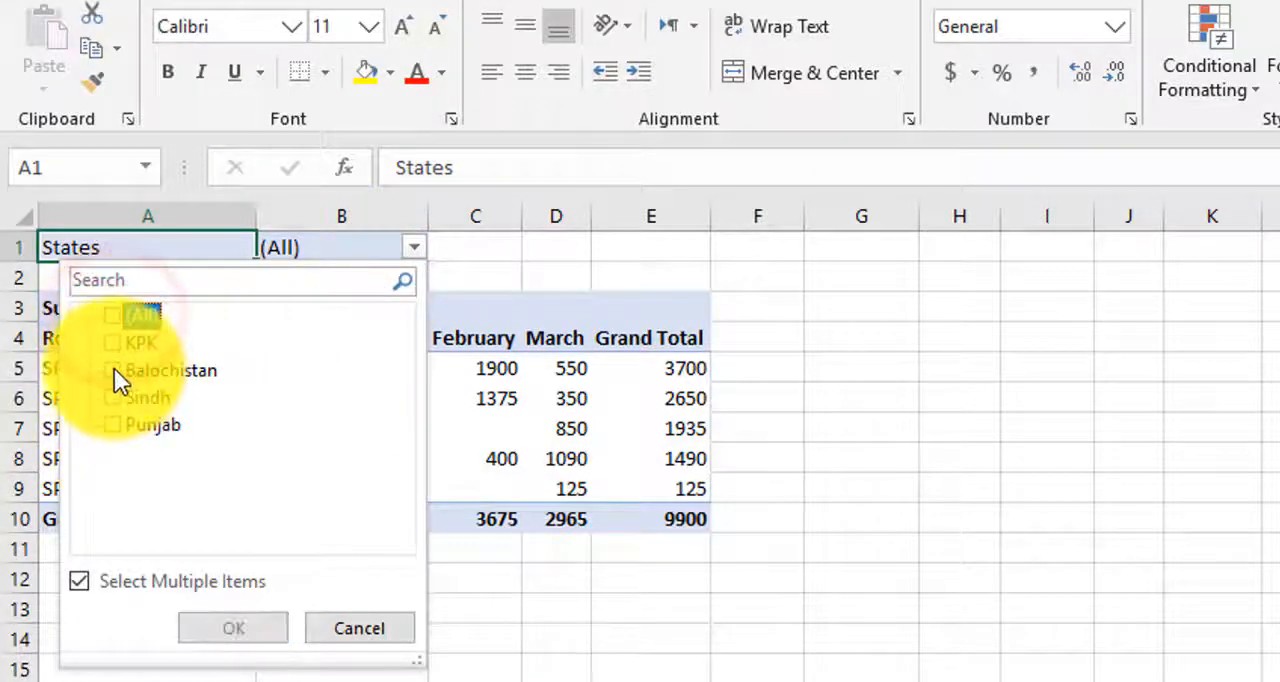
pyautogui.click(114, 369)
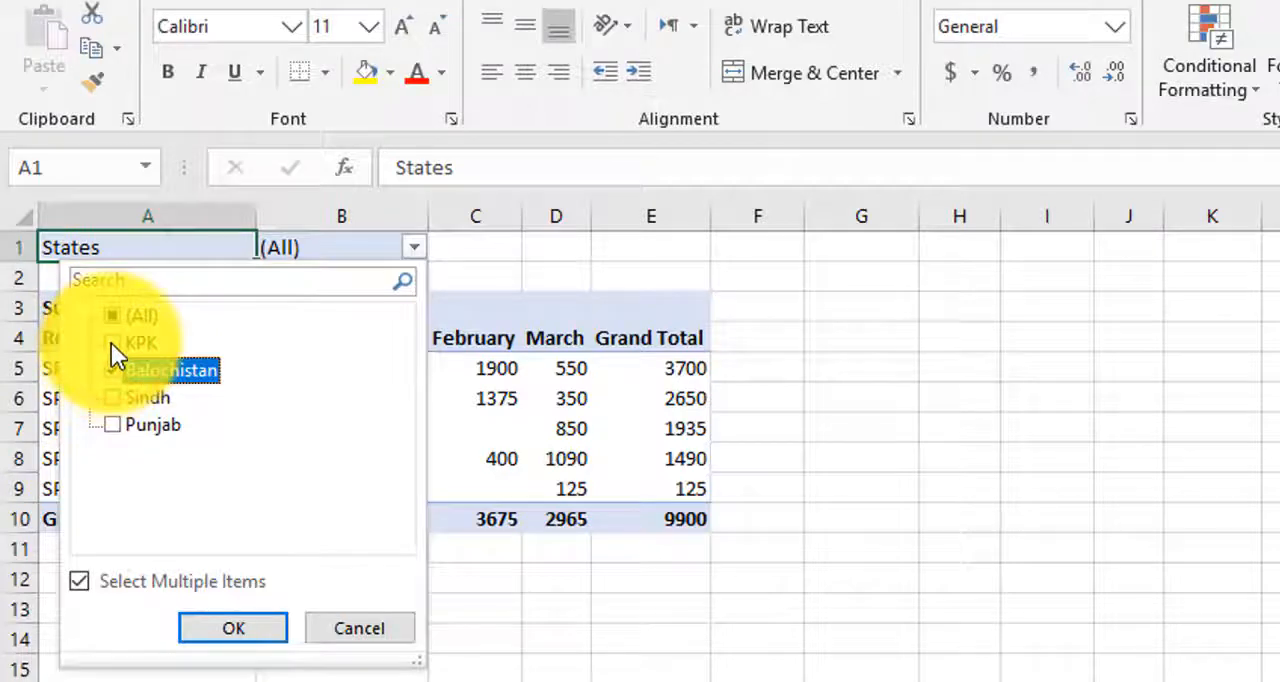
pyautogui.click(112, 343)
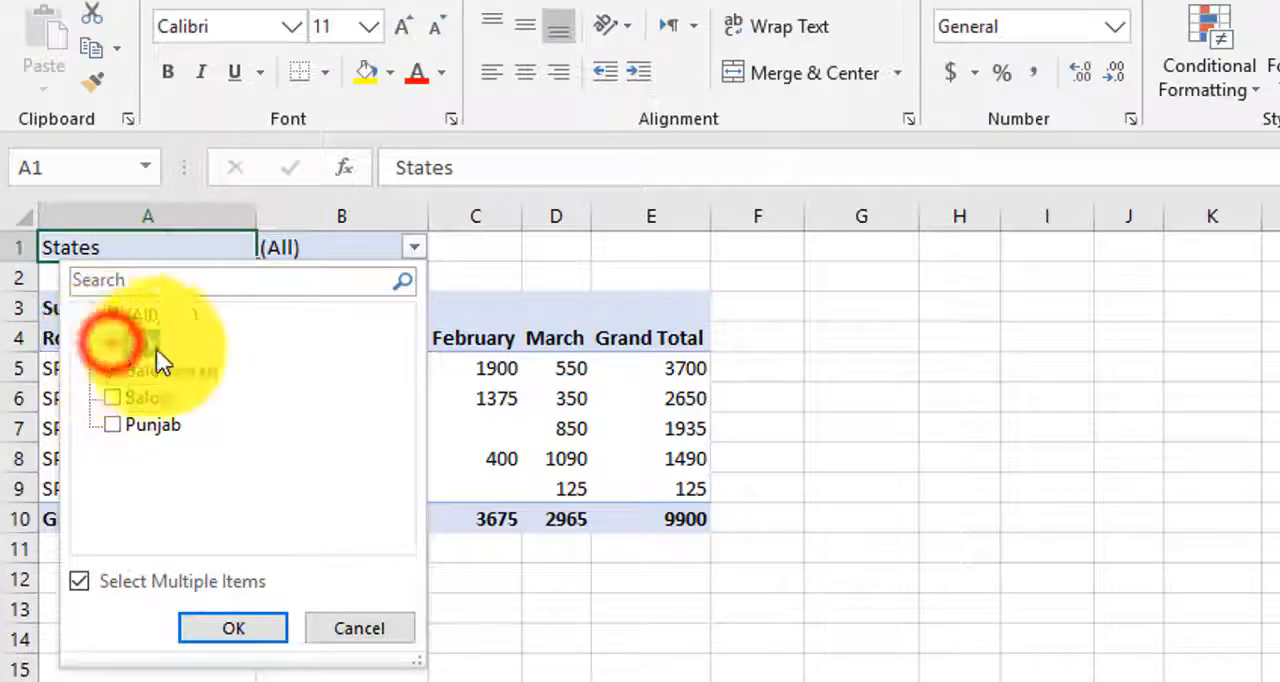
pyautogui.click(245, 632)
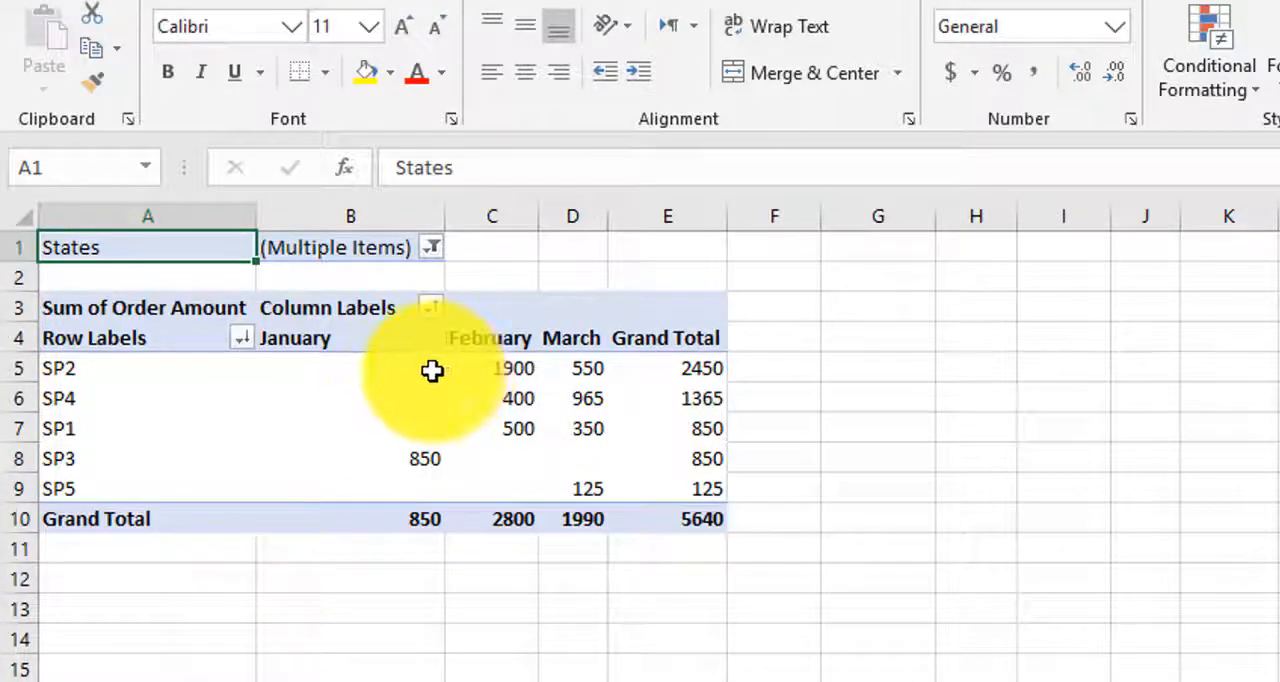
# Step: Replace Balochistan with Sindh in the States report filter, keeping KPK selected
pyautogui.click(431, 247)
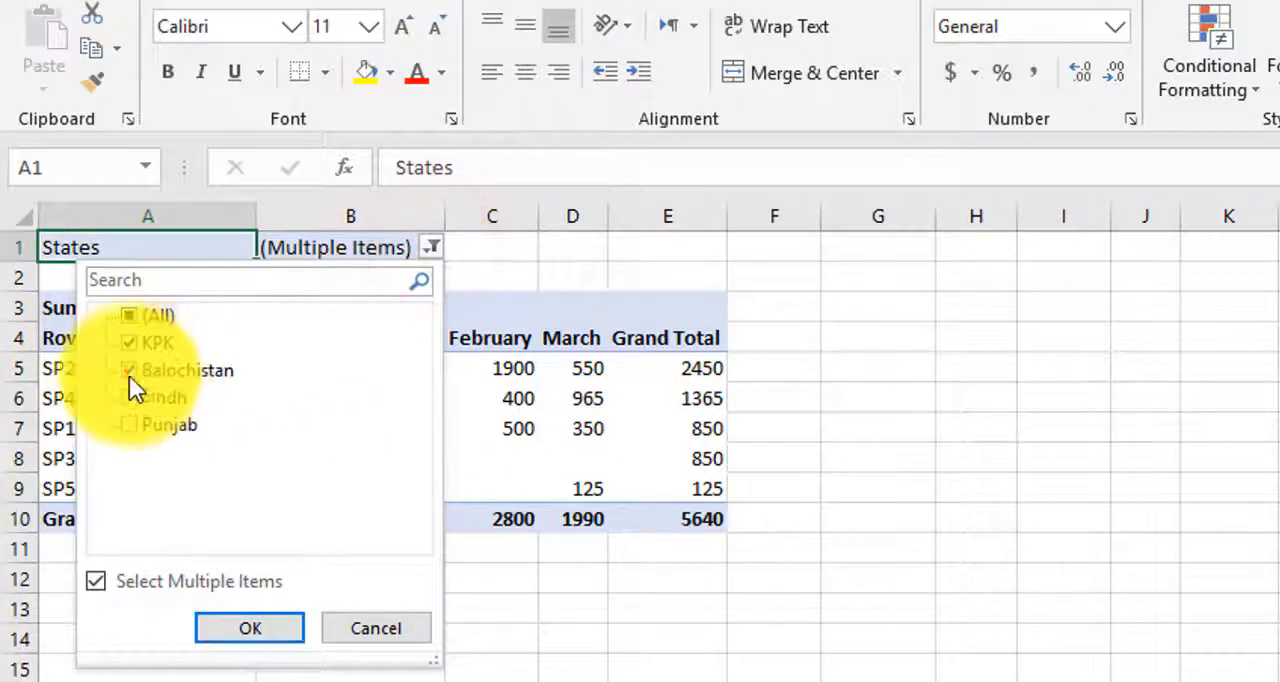
pyautogui.click(129, 371)
pyautogui.click(129, 397)
pyautogui.click(236, 626)
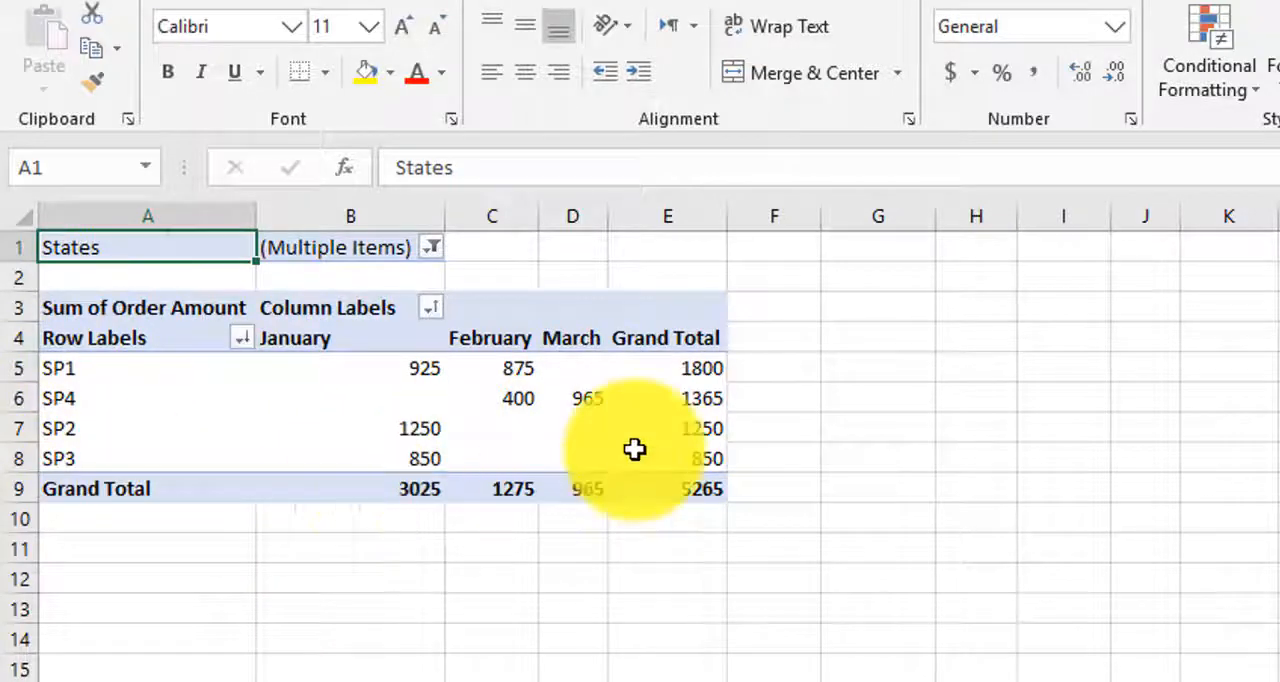
# Step: Remove Sindh from the States report filter so that only KPK stays selected
pyautogui.click(433, 248)
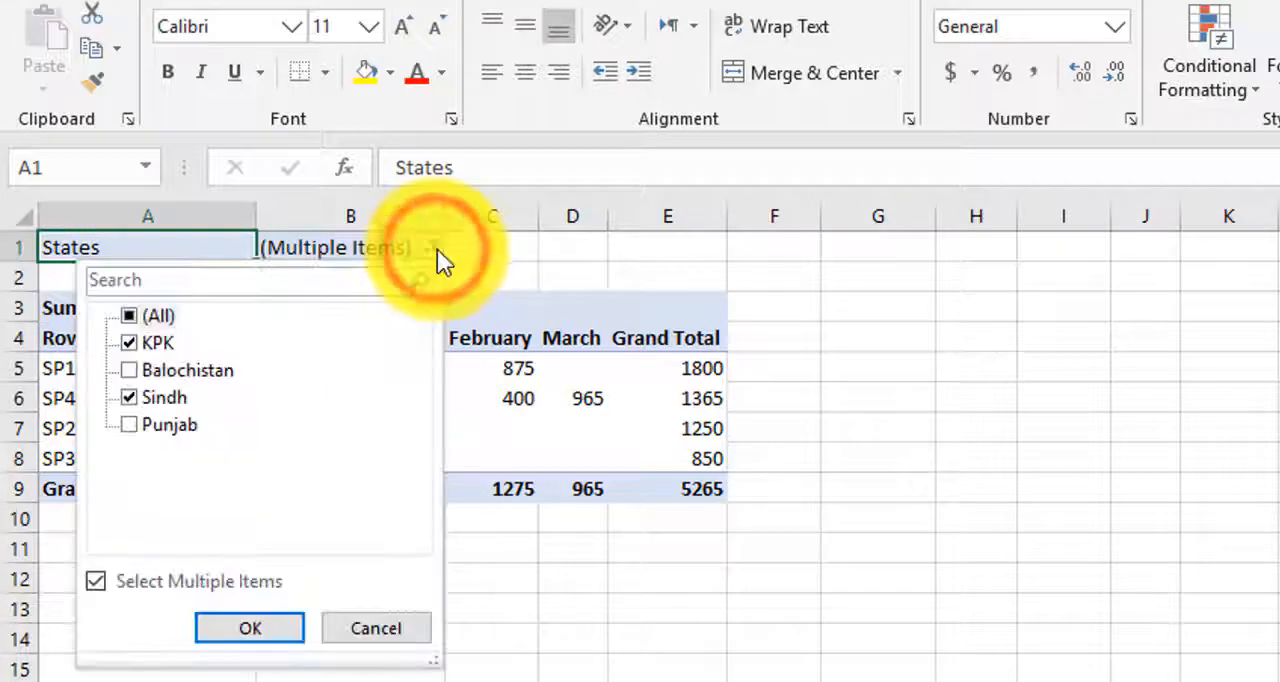
pyautogui.click(130, 397)
pyautogui.click(240, 628)
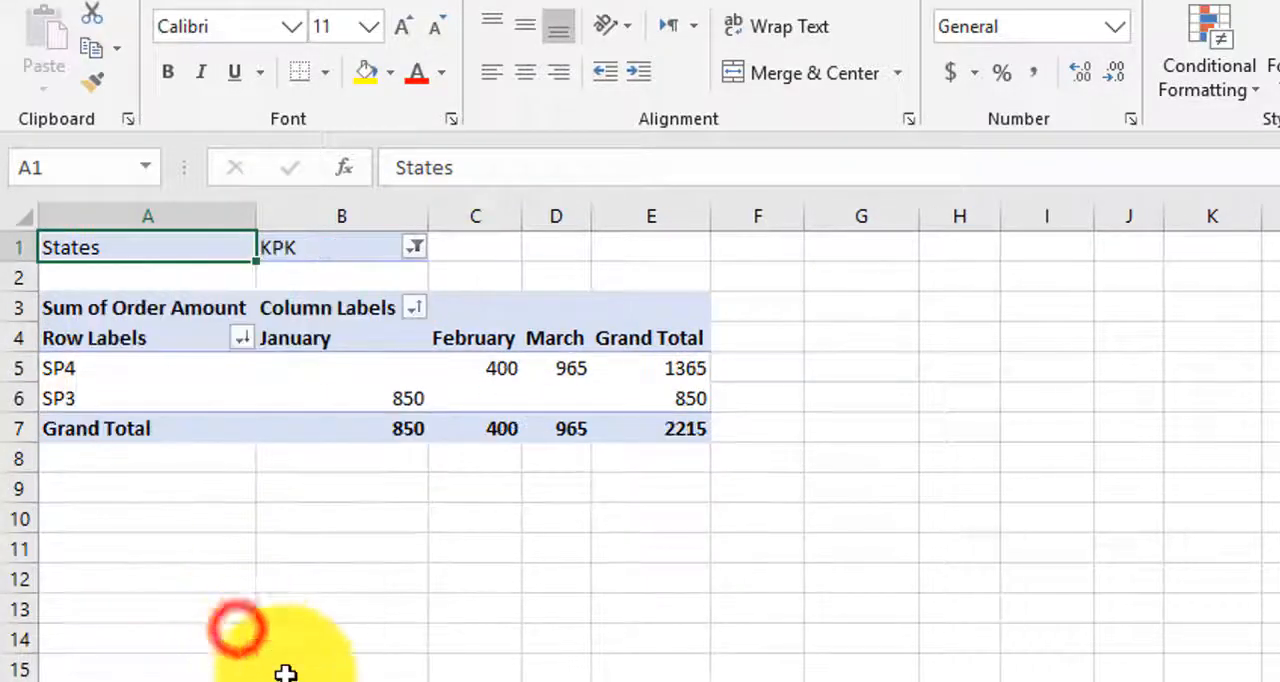
# Step: Add Sindh to the States report filter alongside KPK
pyautogui.click(413, 249)
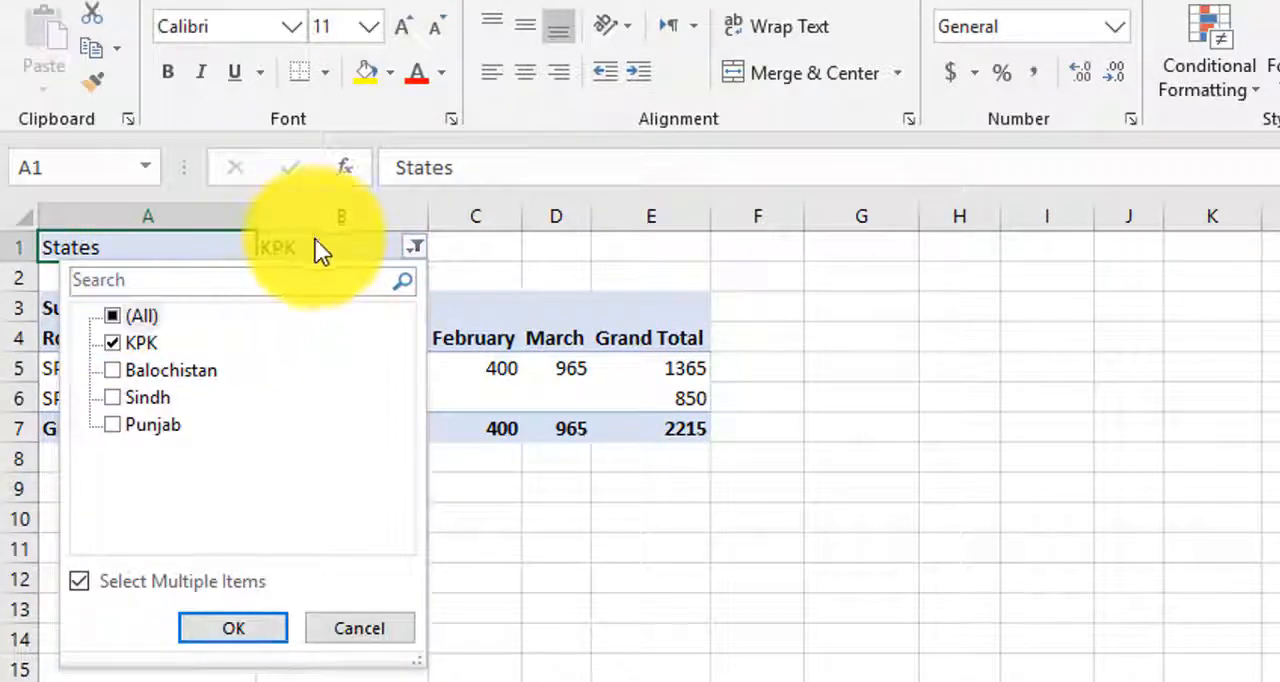
pyautogui.click(115, 396)
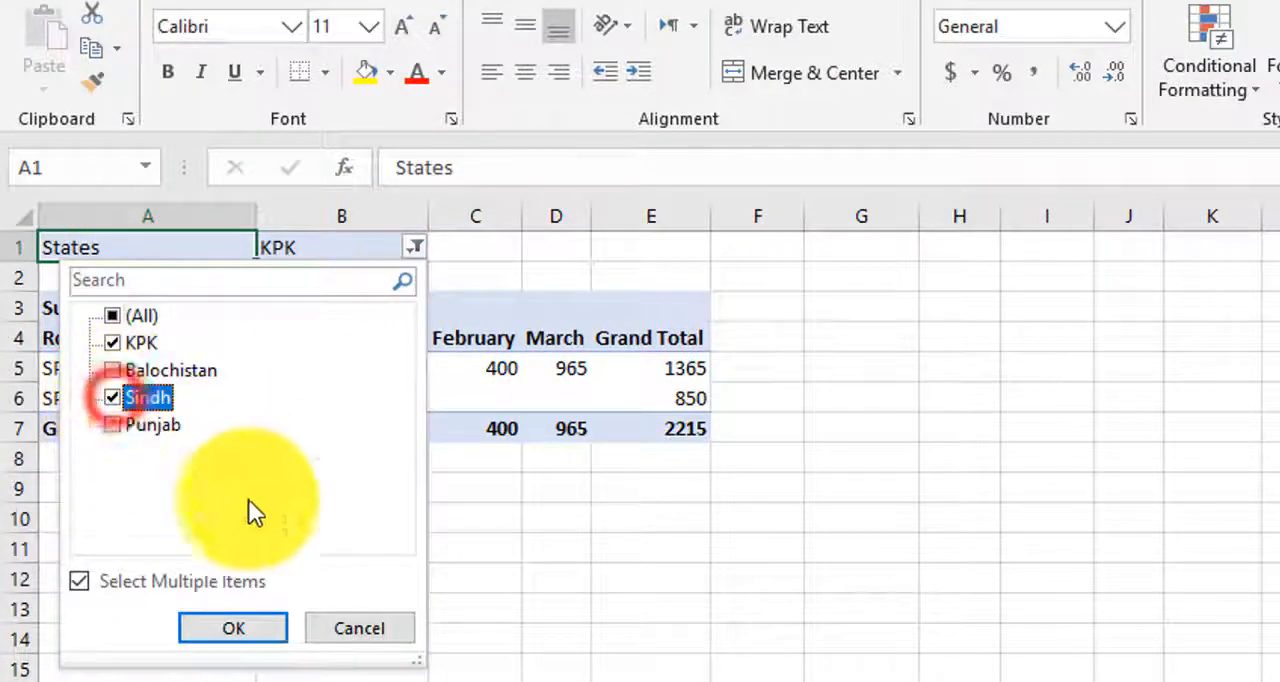
pyautogui.click(247, 626)
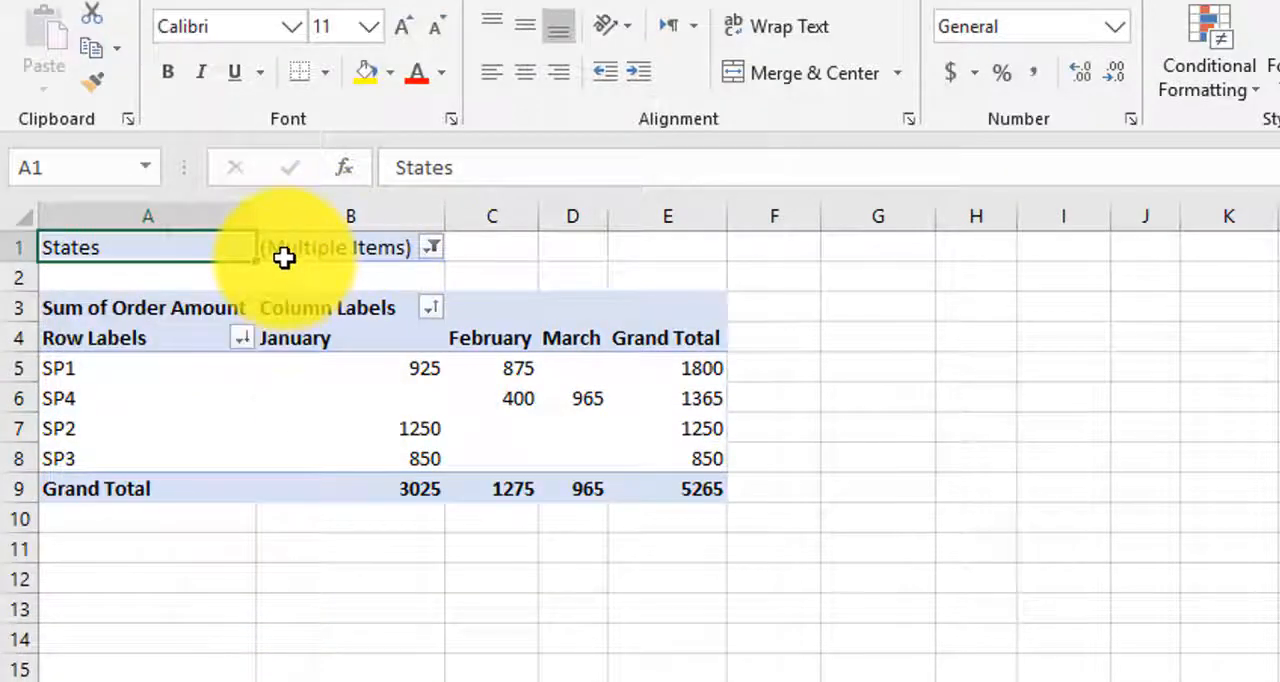
# Step: Reset the States report filter to include all states
pyautogui.click(301, 254)
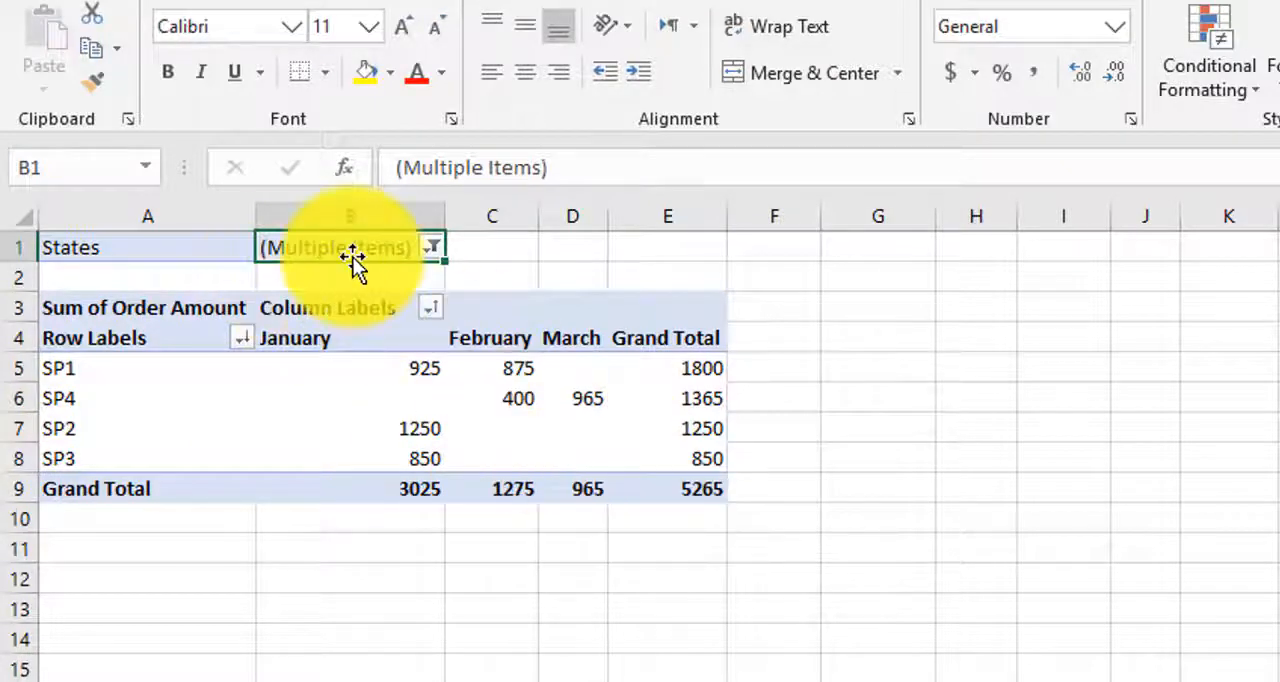
pyautogui.click(428, 248)
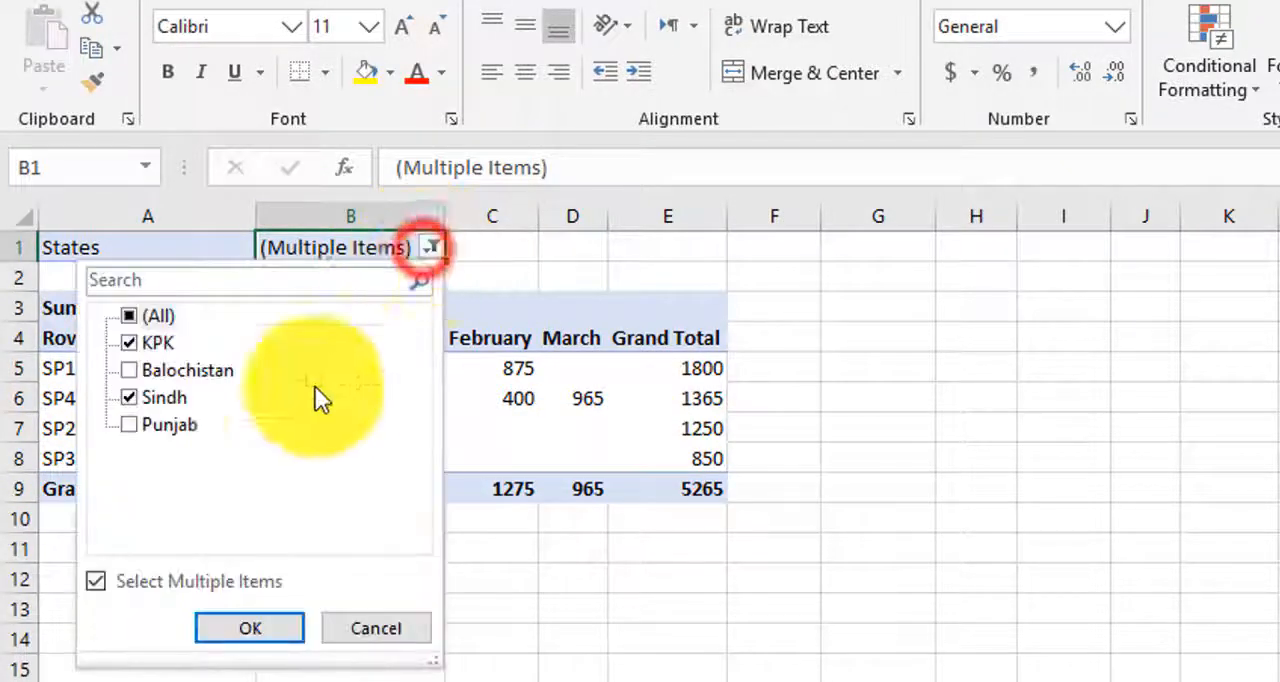
pyautogui.click(129, 316)
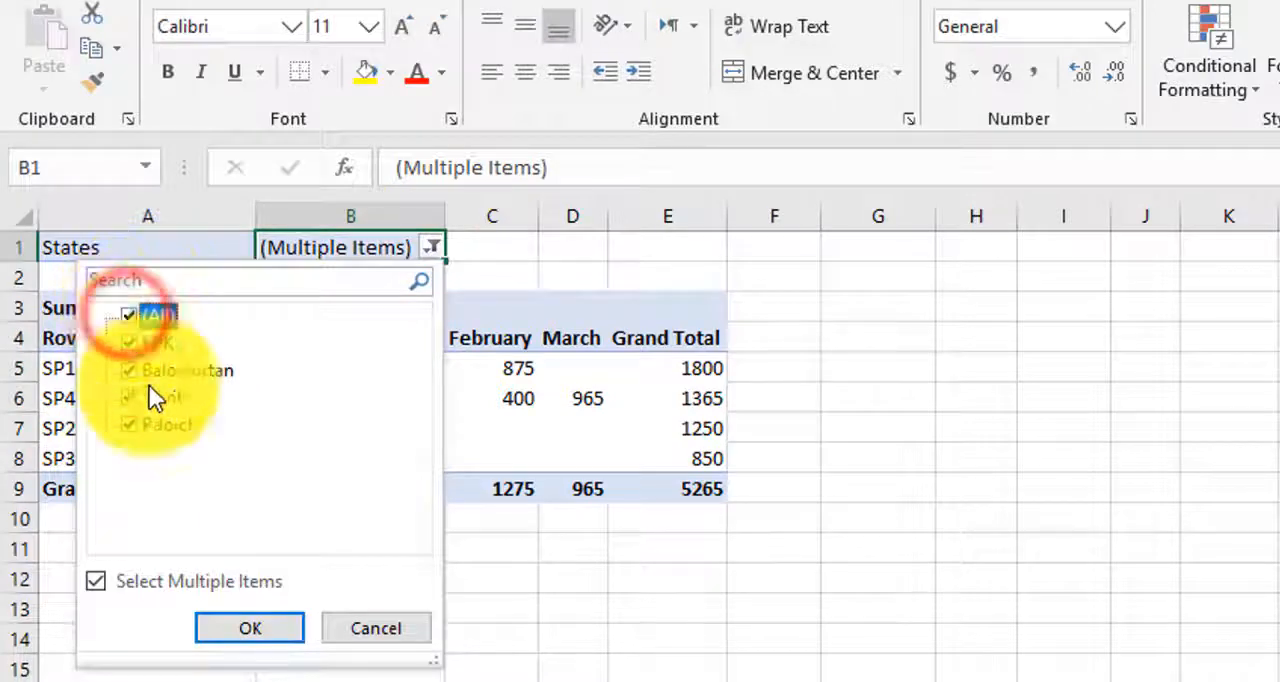
pyautogui.click(272, 624)
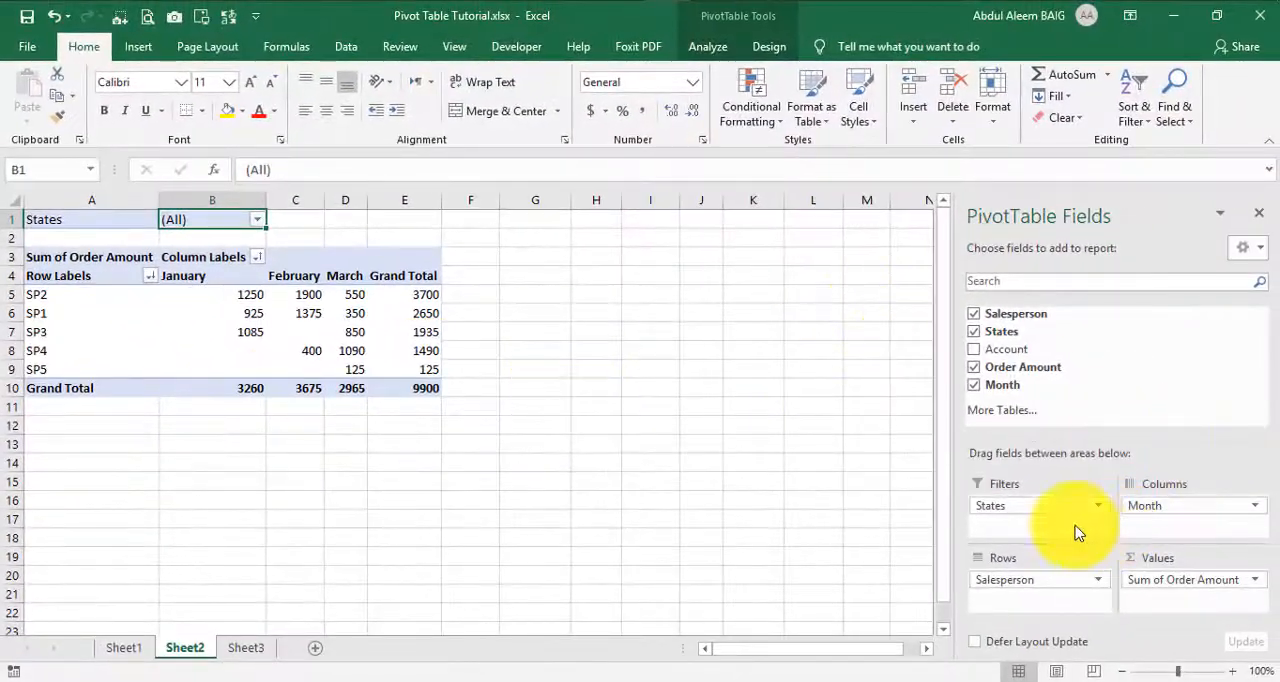
# Step: Move the States field from the pivot table's Filters area to Rows, above Salesperson
pyautogui.moveTo(1028, 507); pyautogui.dragTo(1032, 585)
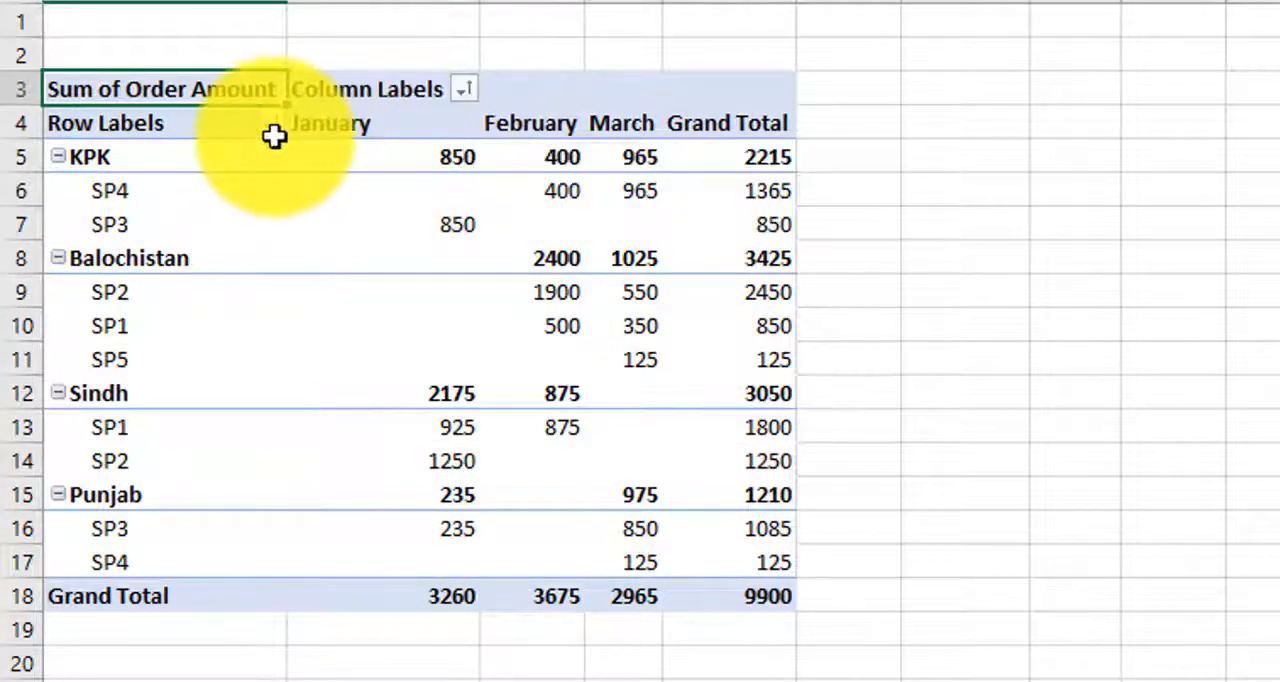
pyautogui.moveTo(491, 262)
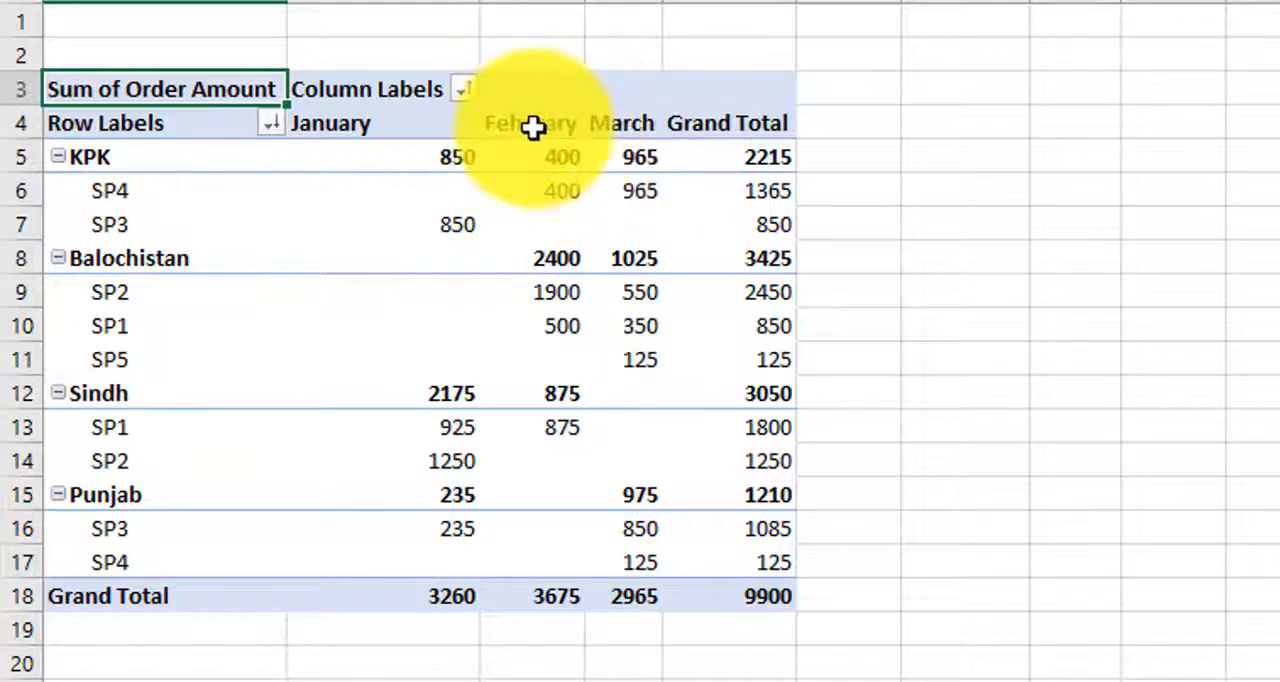
pyautogui.moveTo(533, 127)
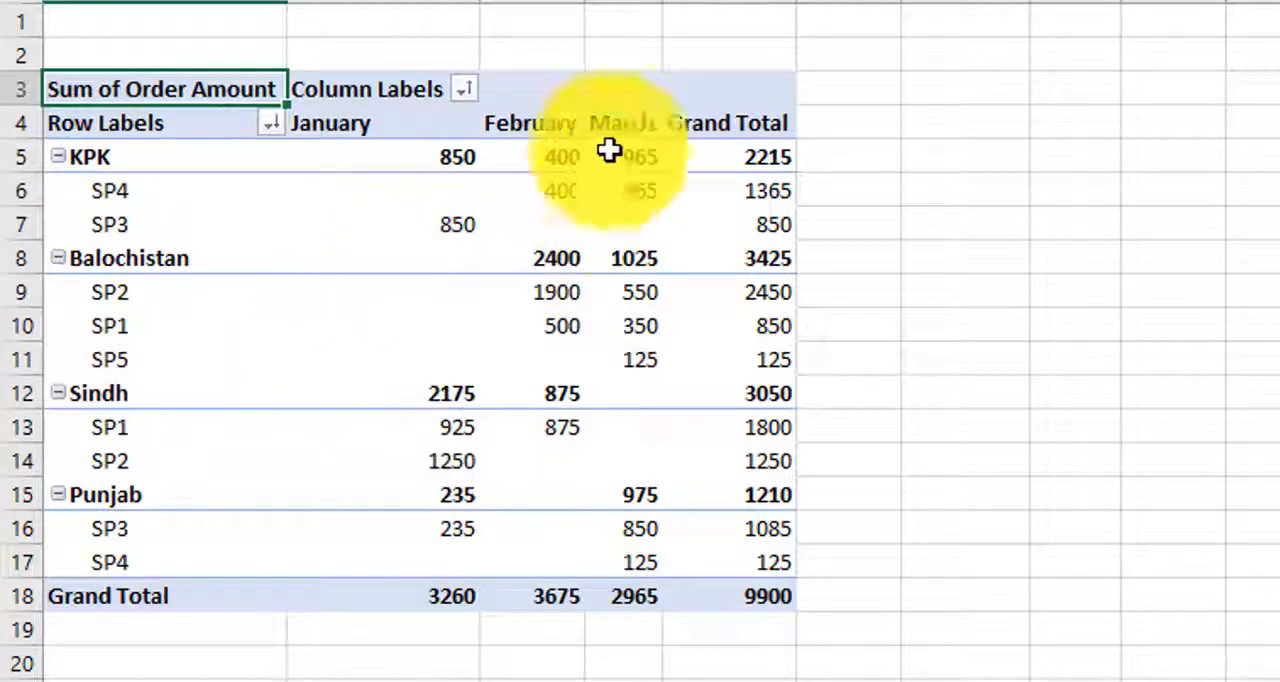
# Step: Filter the pivot table's month column labels to show only February
pyautogui.moveTo(346, 126); pyautogui.dragTo(617, 131)
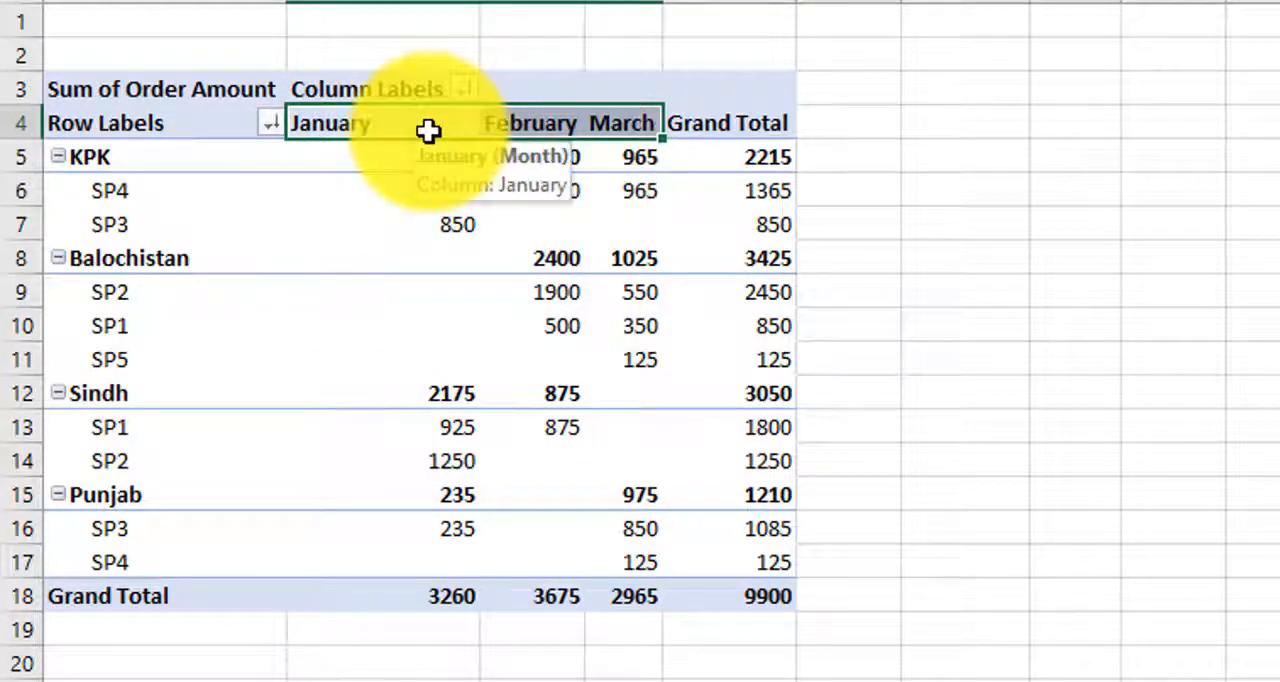
pyautogui.click(458, 88)
pyautogui.click(454, 86)
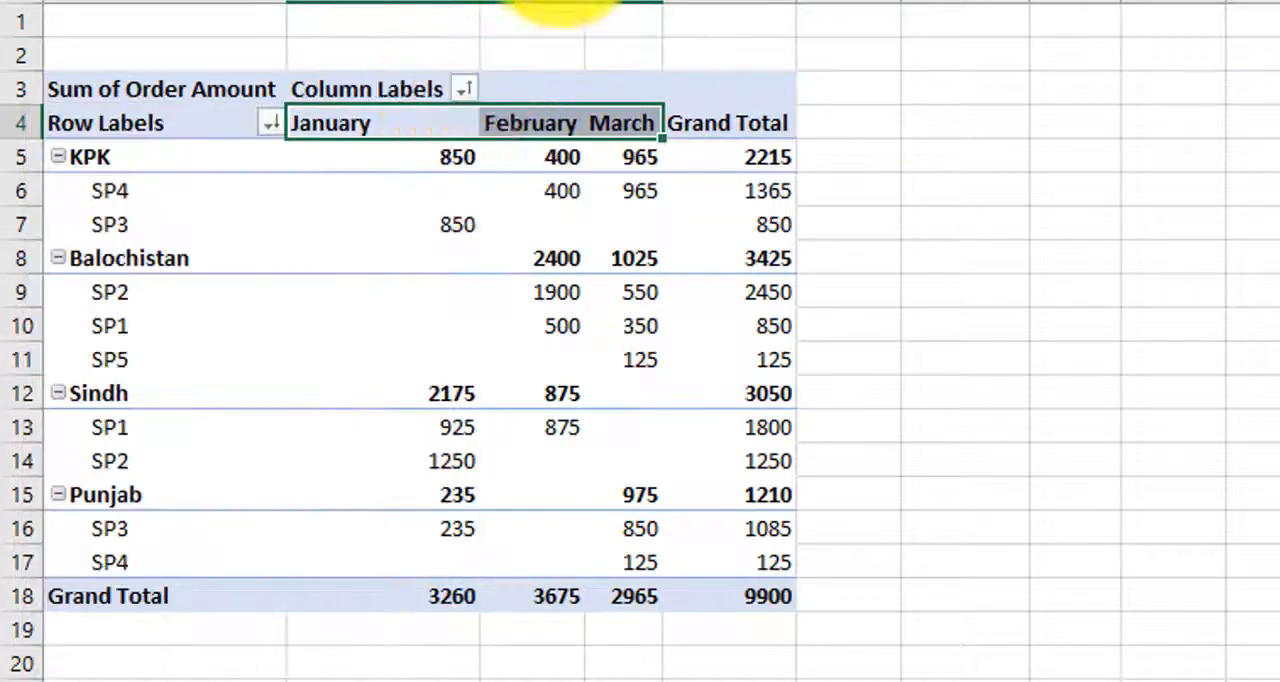
pyautogui.click(467, 88)
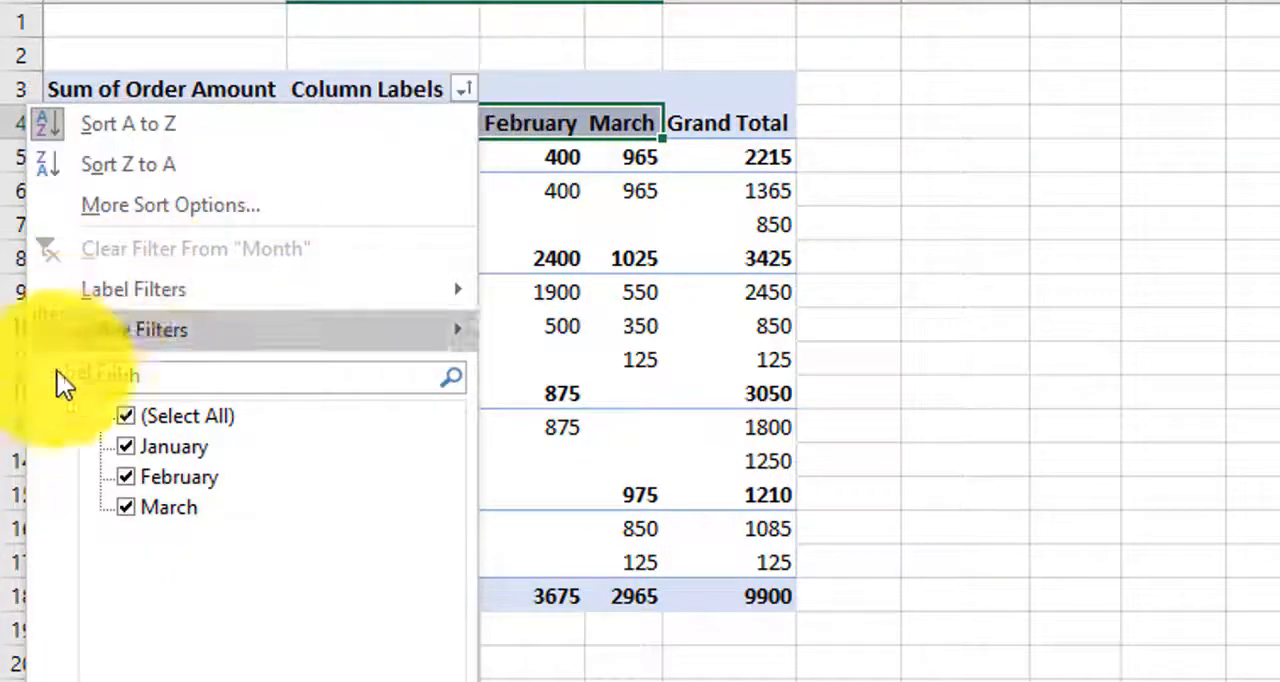
pyautogui.click(205, 375)
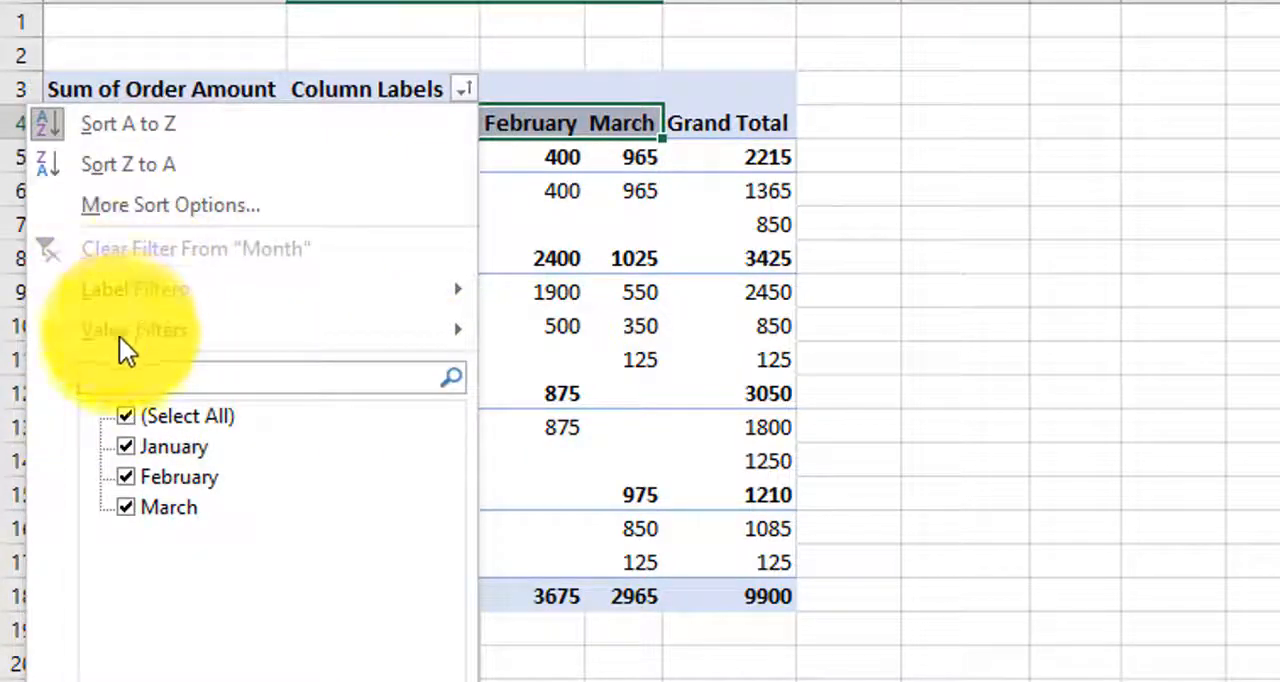
pyautogui.click(123, 379)
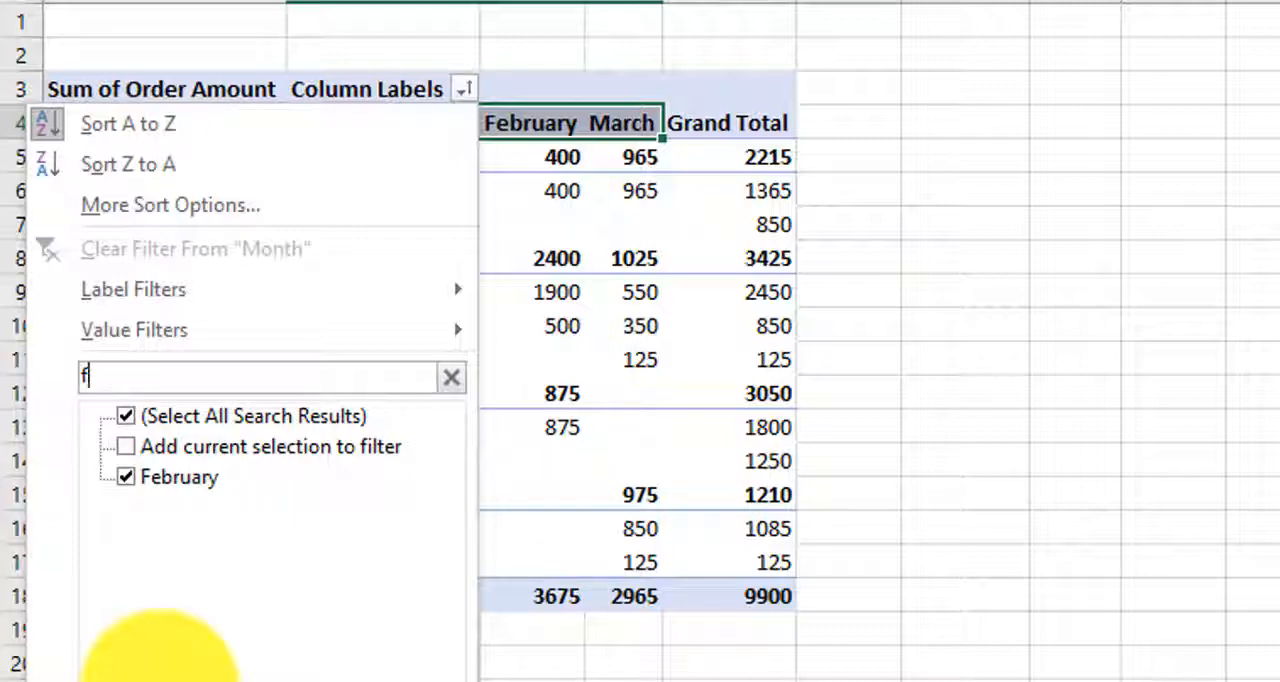
pyautogui.press('BackSpace')
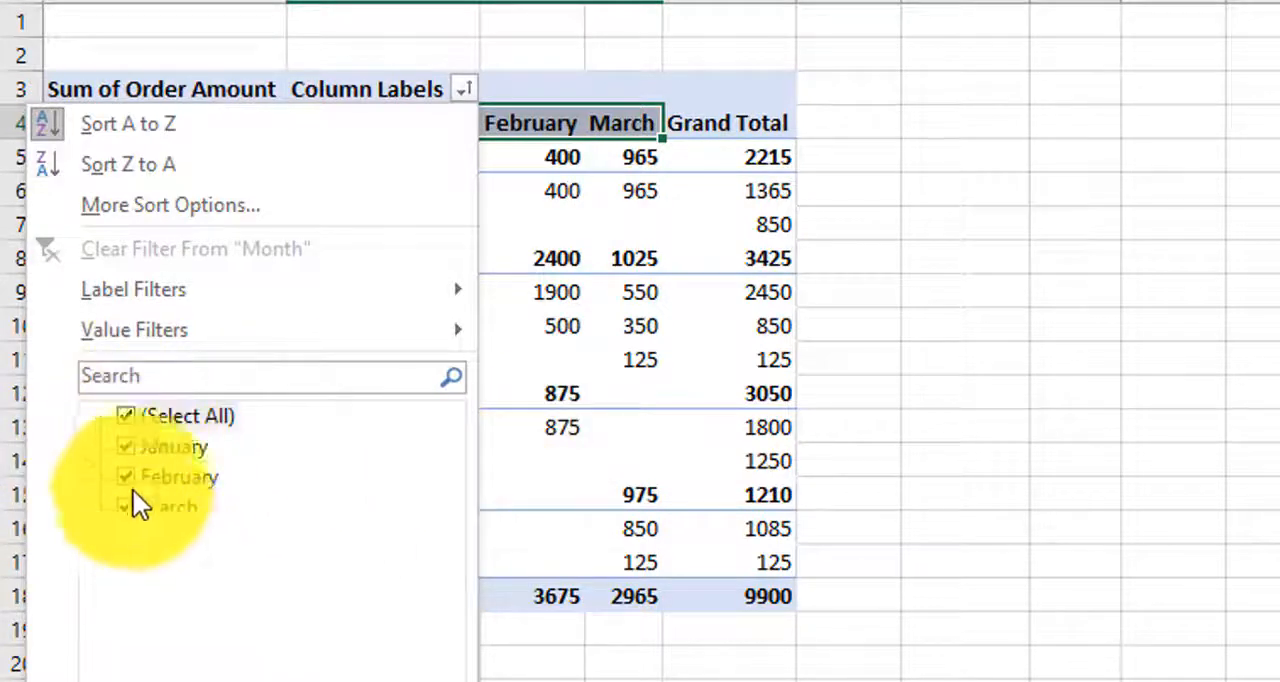
pyautogui.click(127, 417)
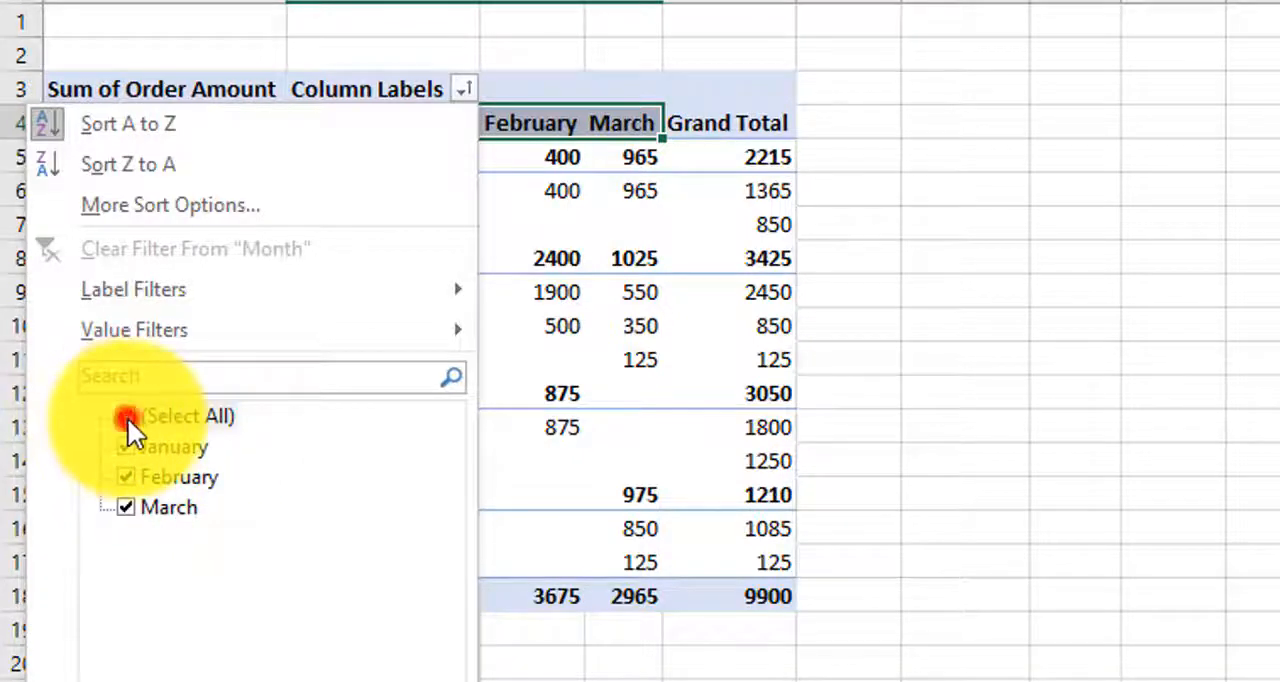
pyautogui.click(127, 477)
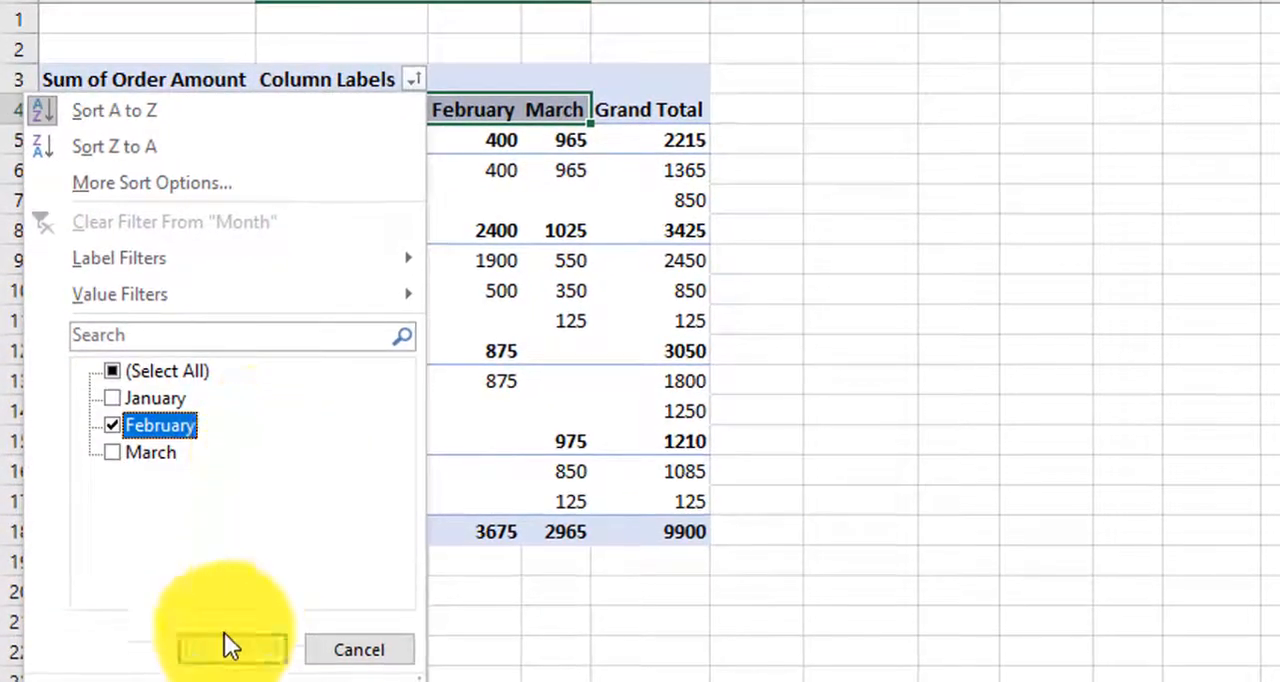
pyautogui.click(226, 645)
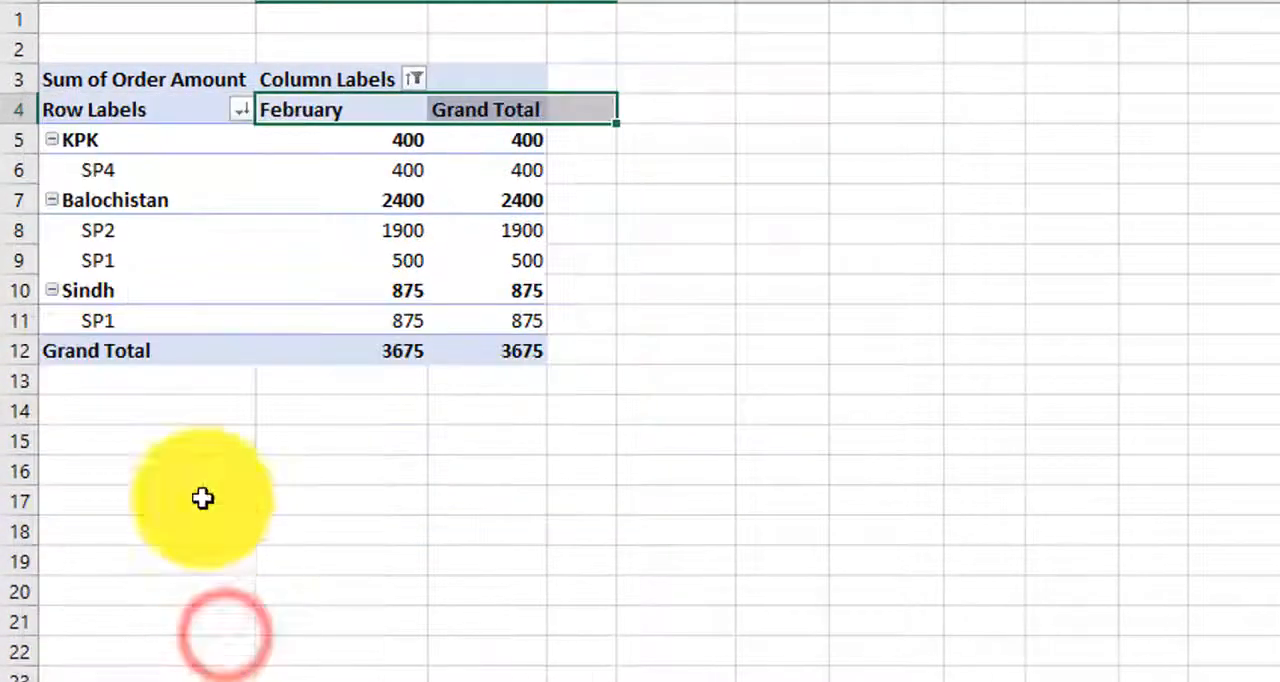
pyautogui.click(360, 136)
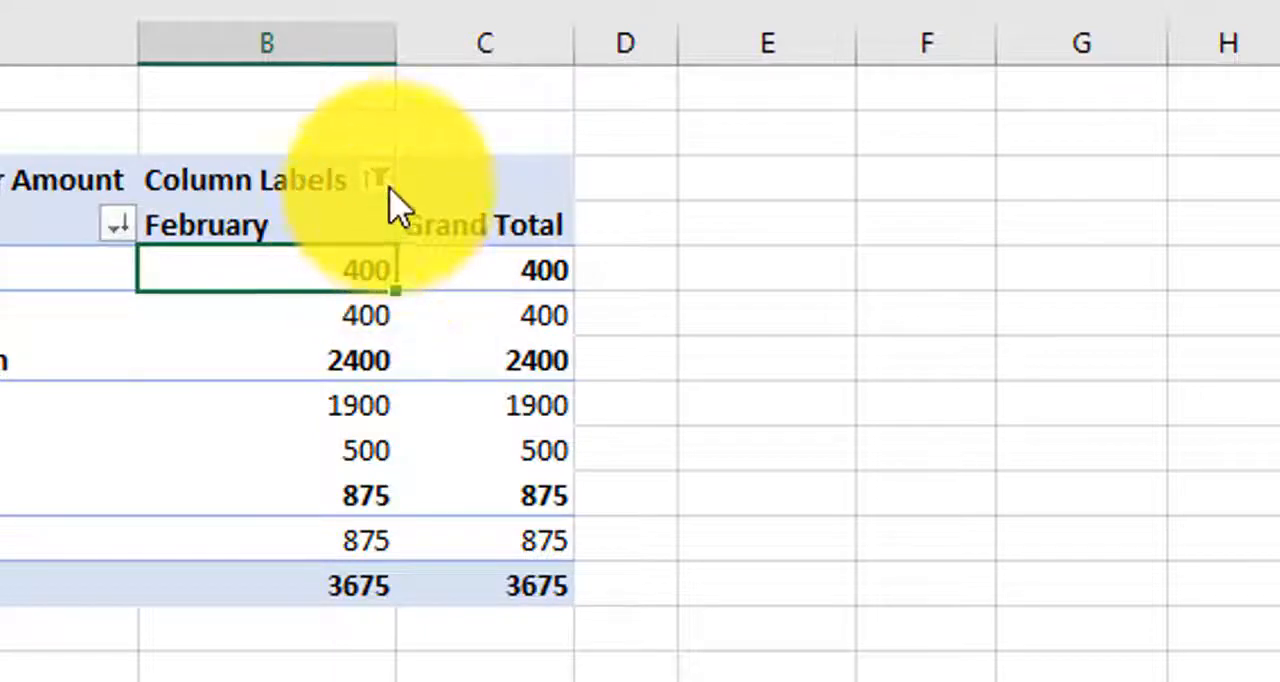
pyautogui.moveTo(385, 192)
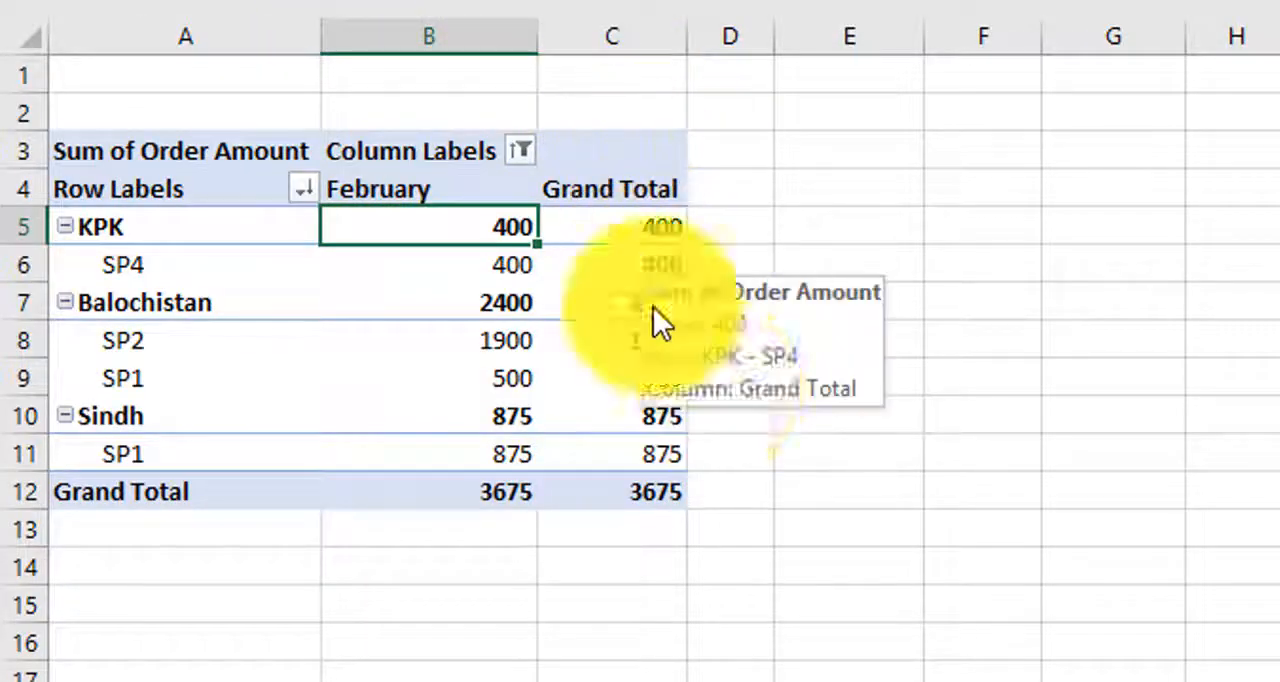
pyautogui.moveTo(383, 425)
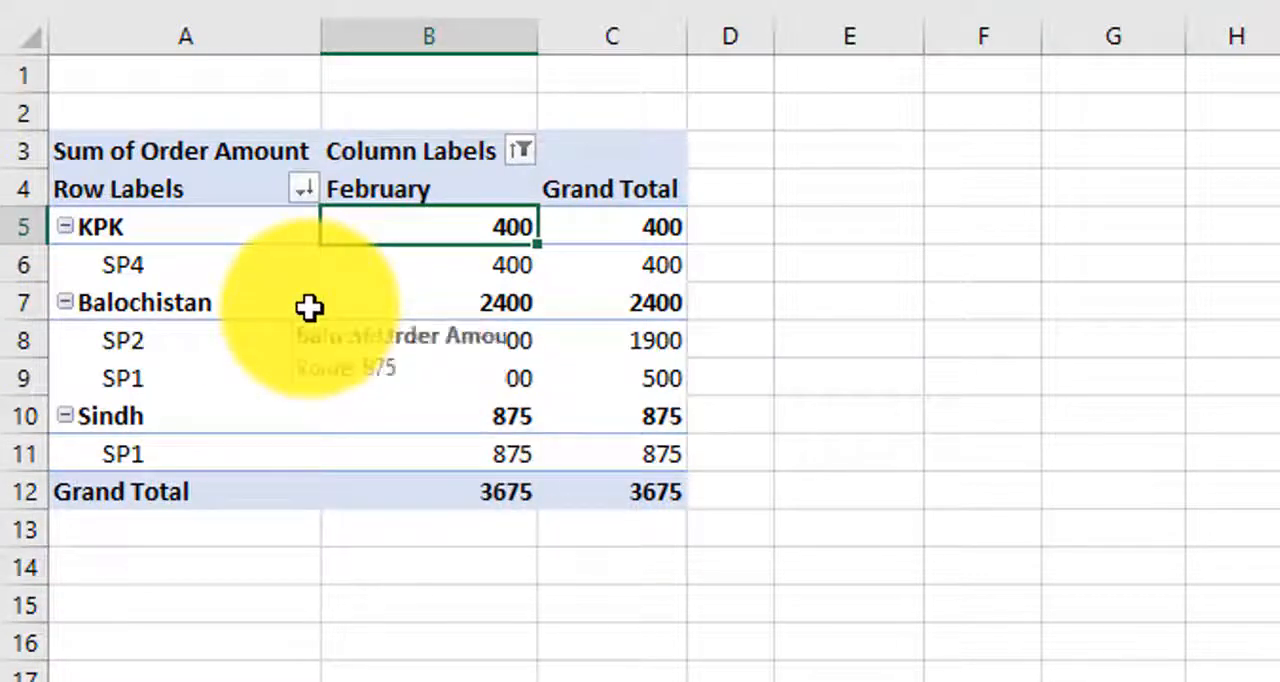
pyautogui.moveTo(307, 306)
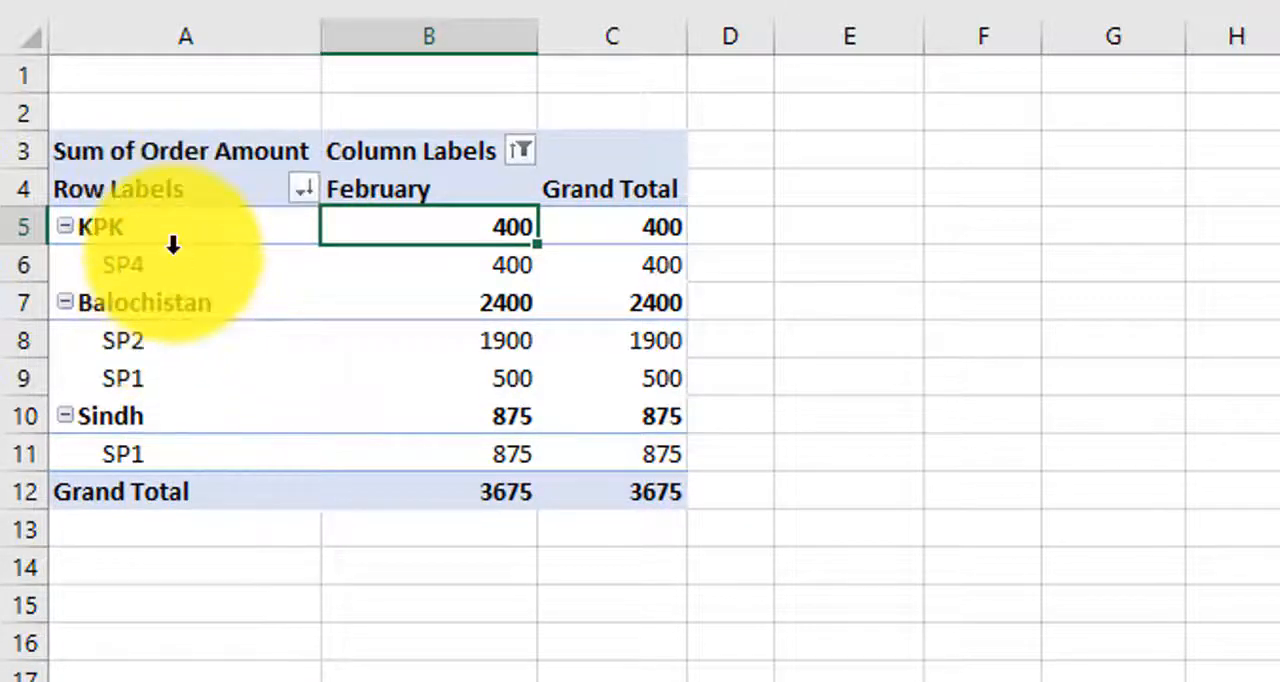
# Step: Filter the pivot table's Salesperson row labels to show only SP1 and SP2
pyautogui.click(305, 174)
pyautogui.click(304, 184)
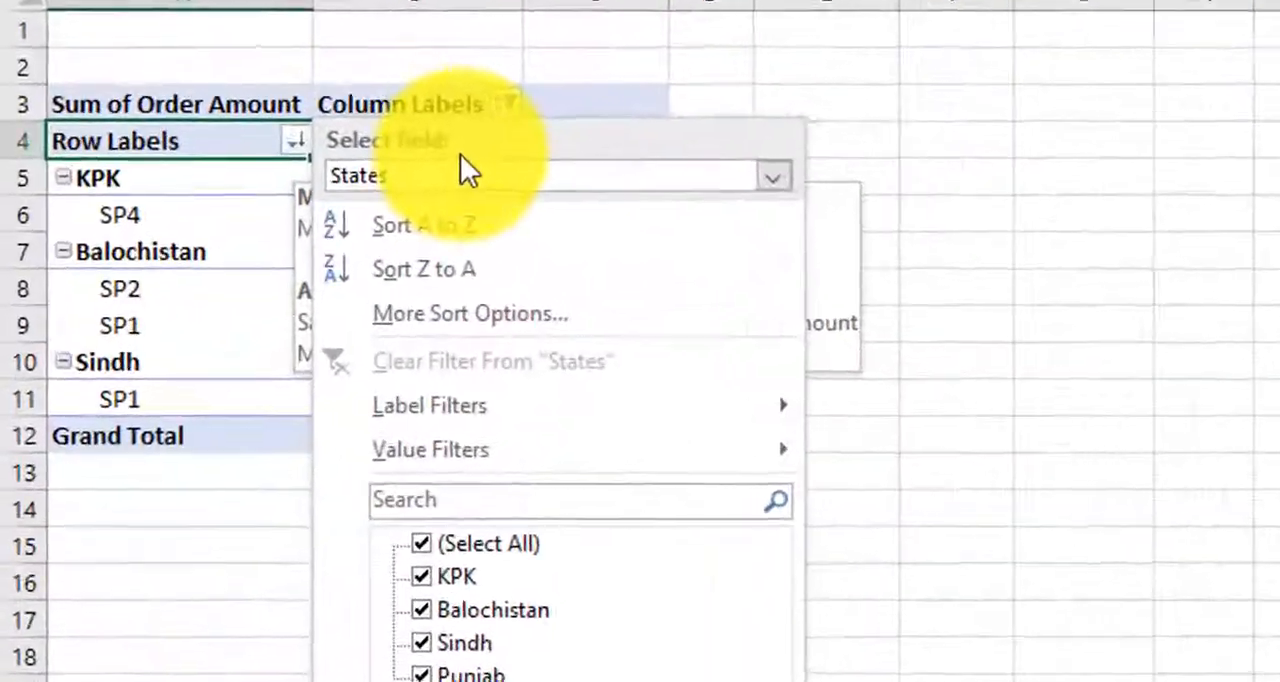
pyautogui.click(221, 294)
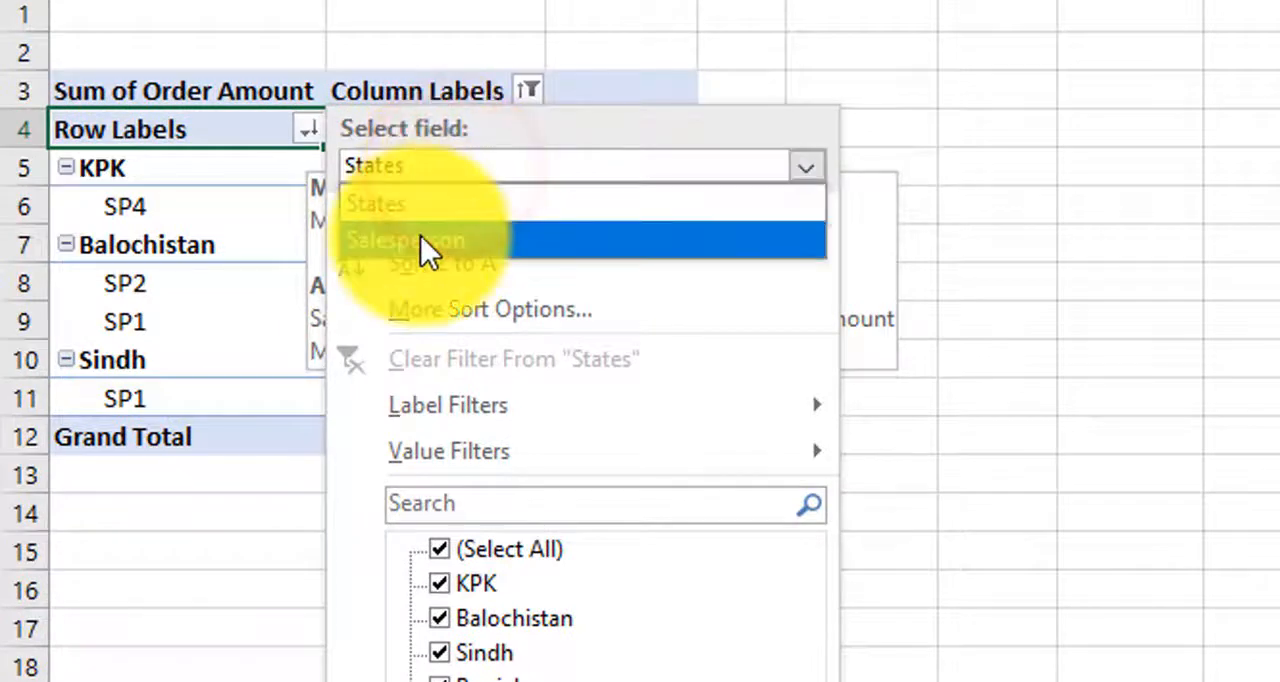
pyautogui.click(419, 238)
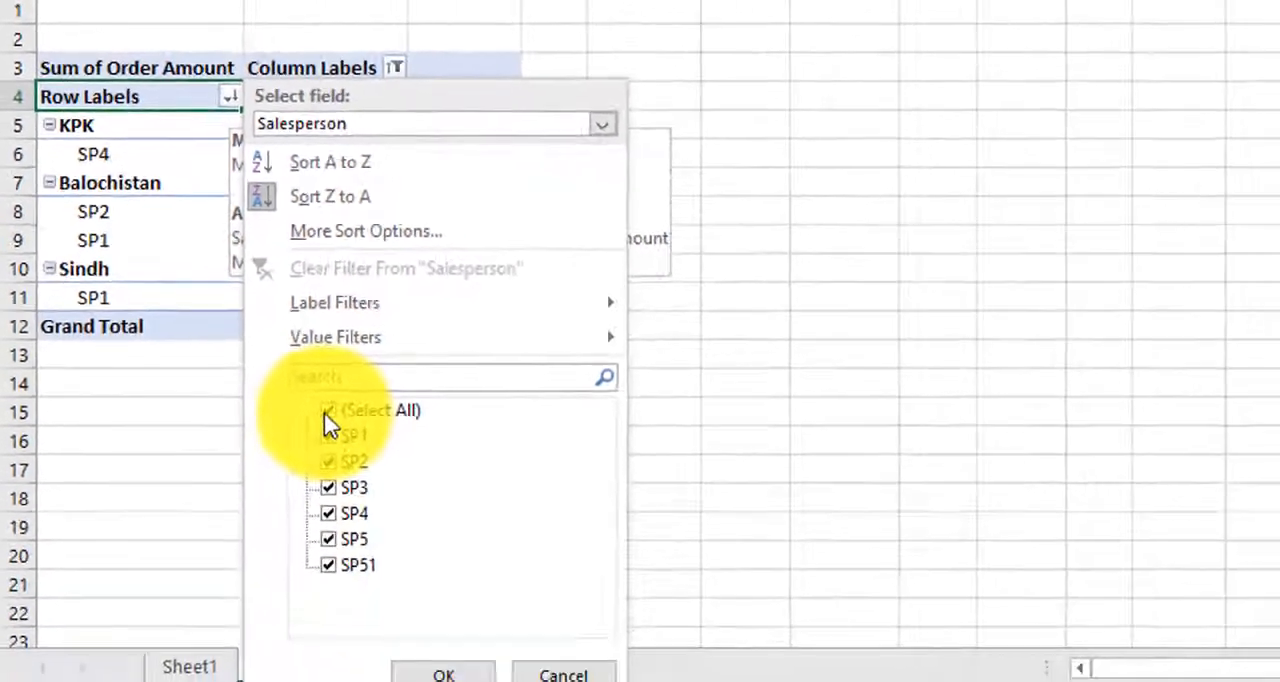
pyautogui.click(414, 516)
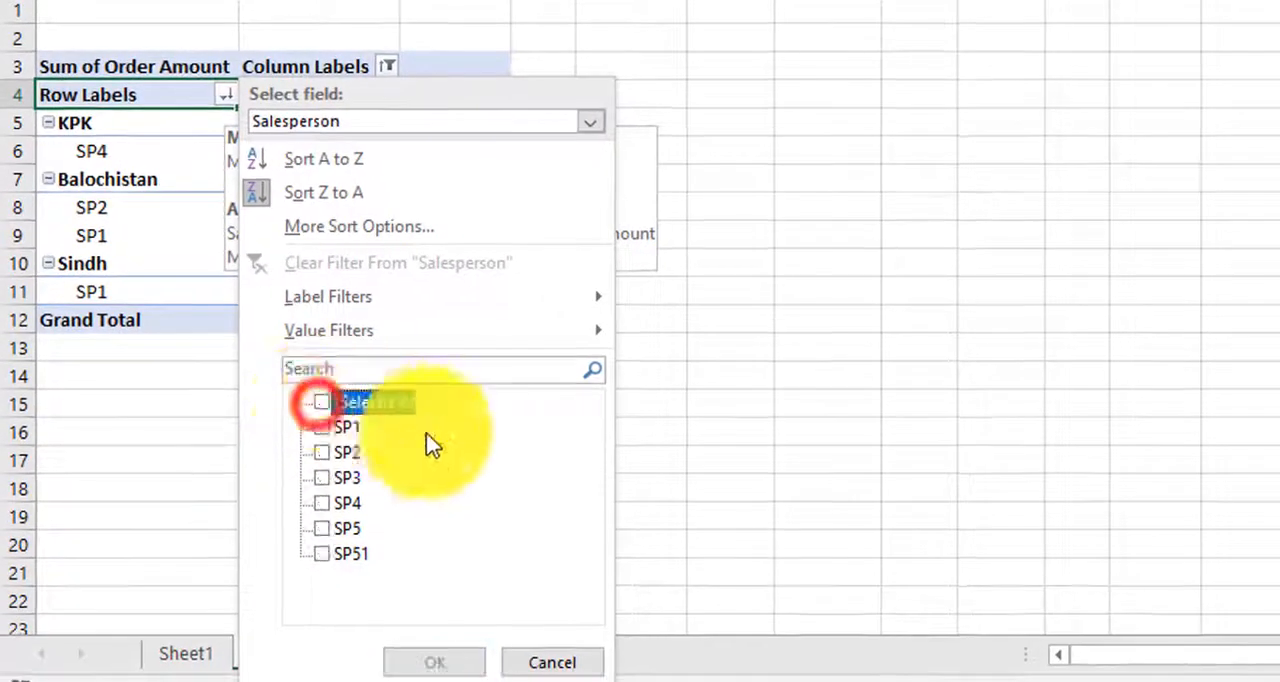
pyautogui.click(329, 434)
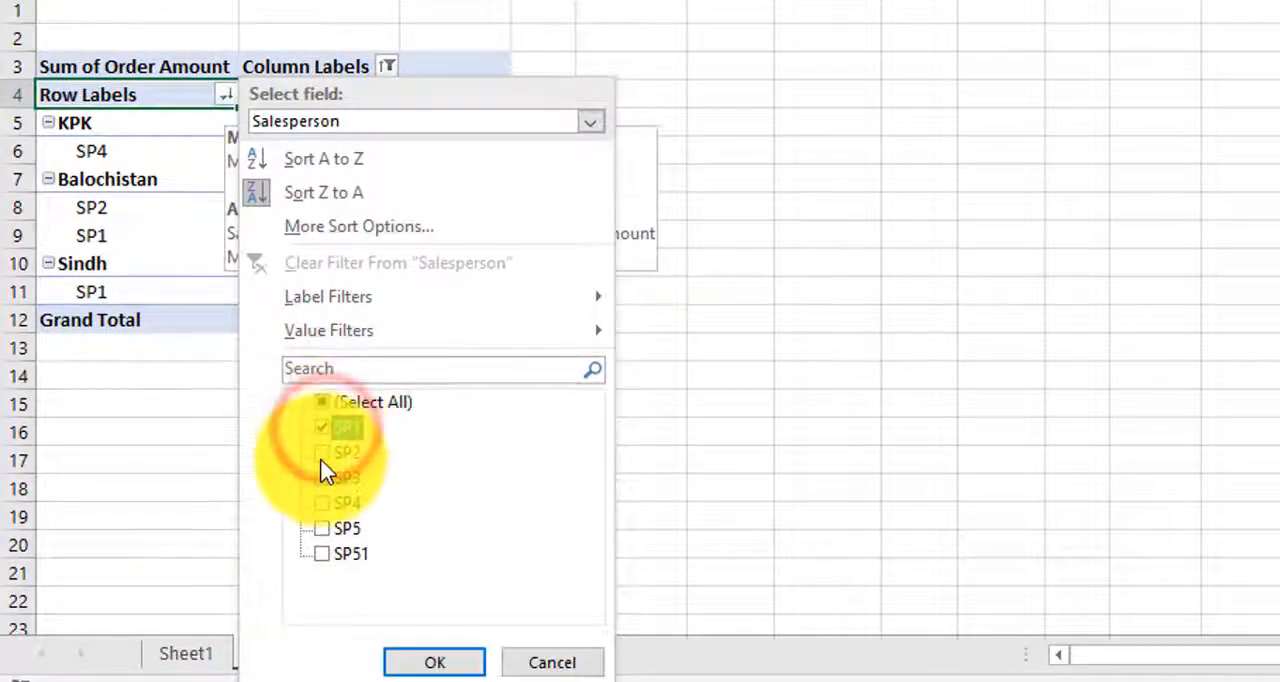
pyautogui.click(324, 456)
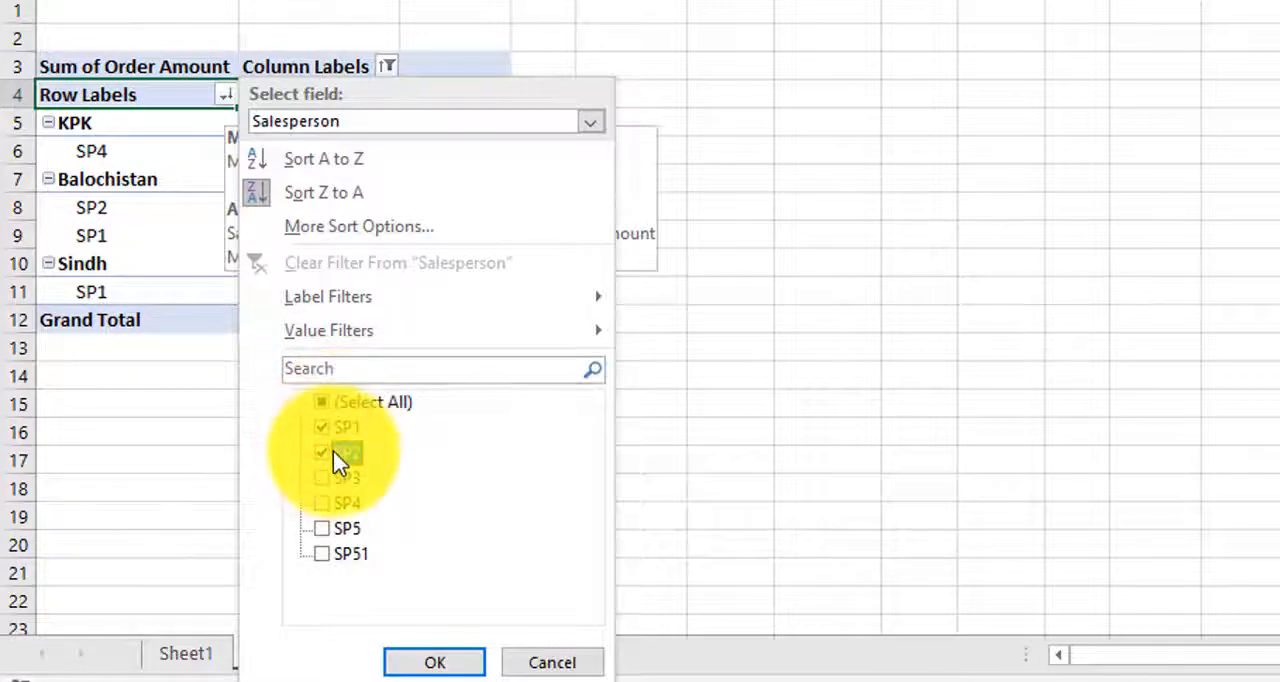
pyautogui.click(434, 663)
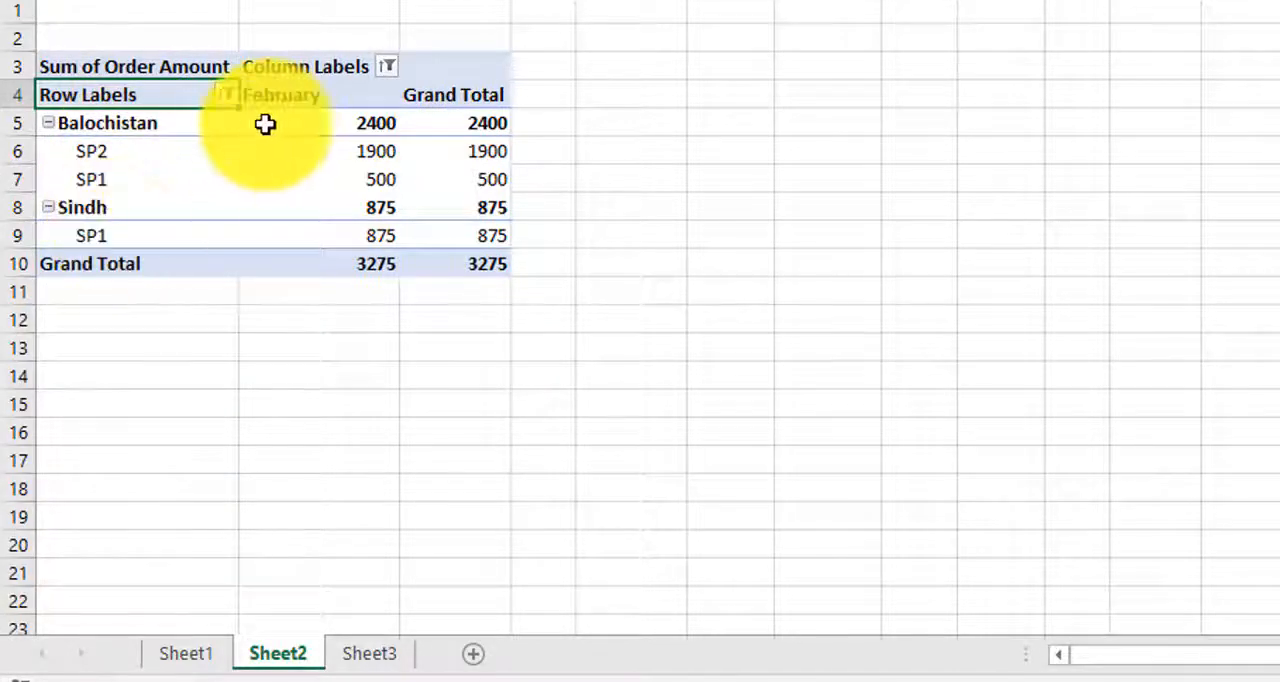
# Step: Filter the pivot table's States row labels to show only Sindh and Punjab
pyautogui.moveTo(228, 105)
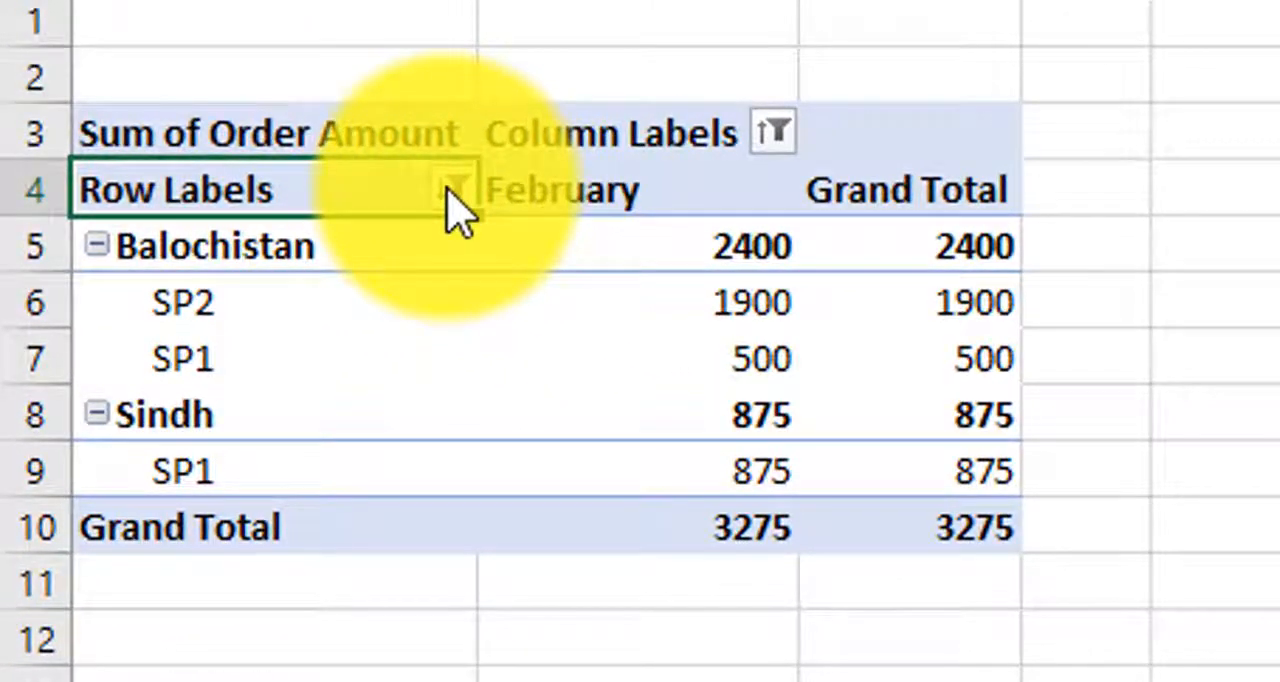
pyautogui.moveTo(449, 192)
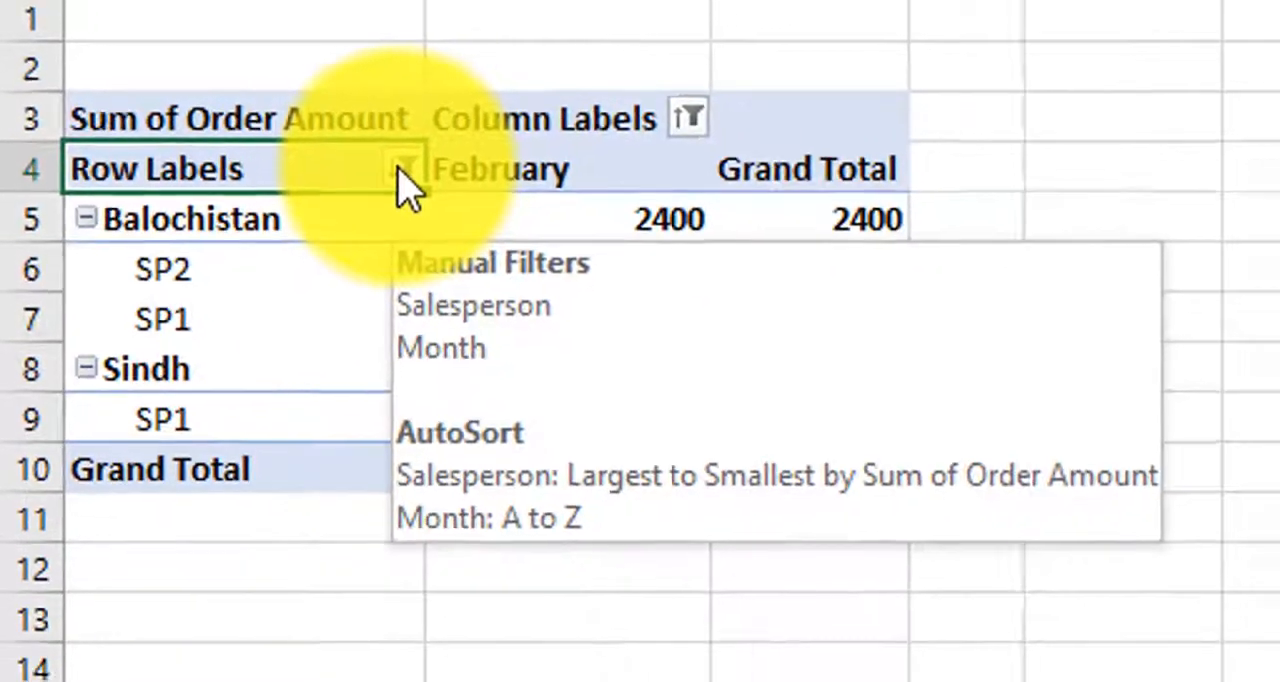
pyautogui.click(455, 192)
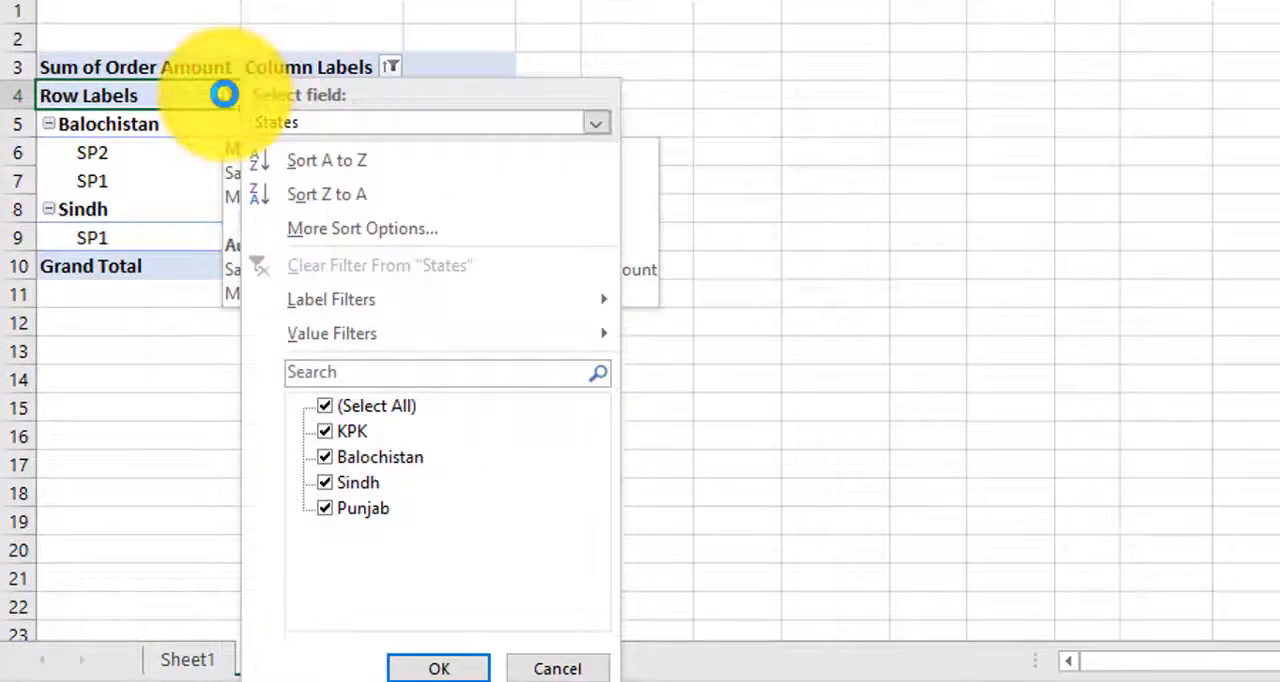
pyautogui.click(380, 122)
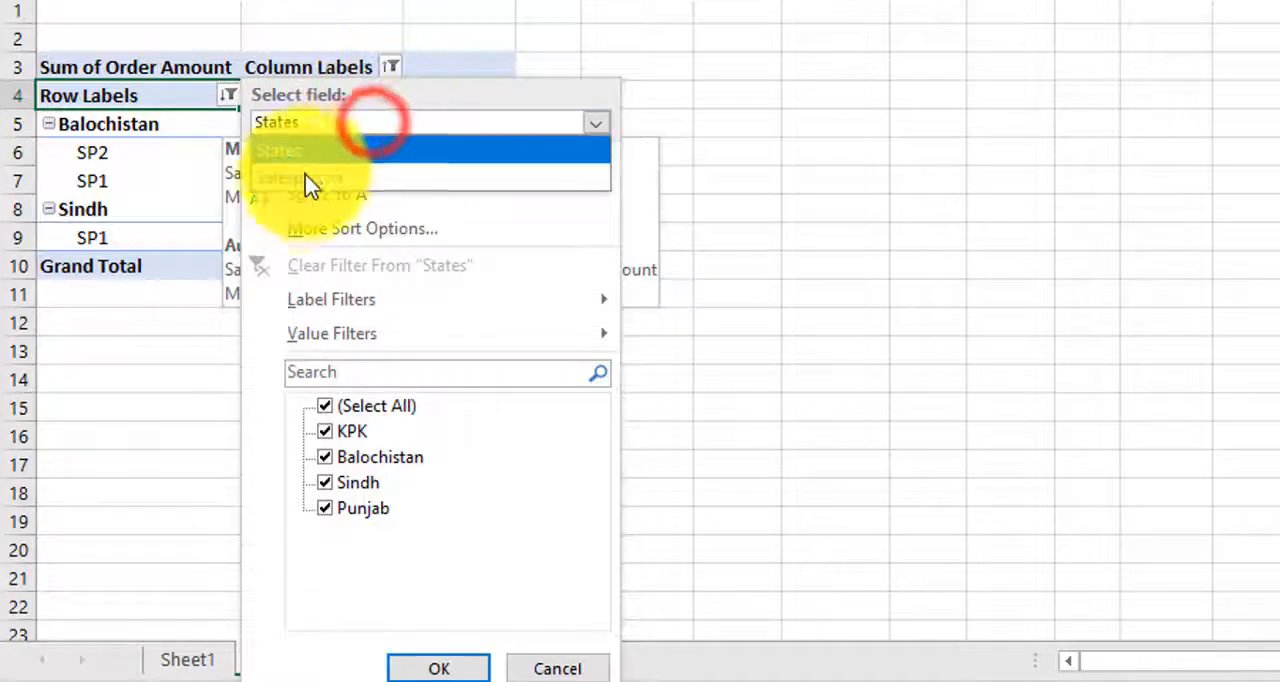
pyautogui.click(300, 180)
pyautogui.click(325, 405)
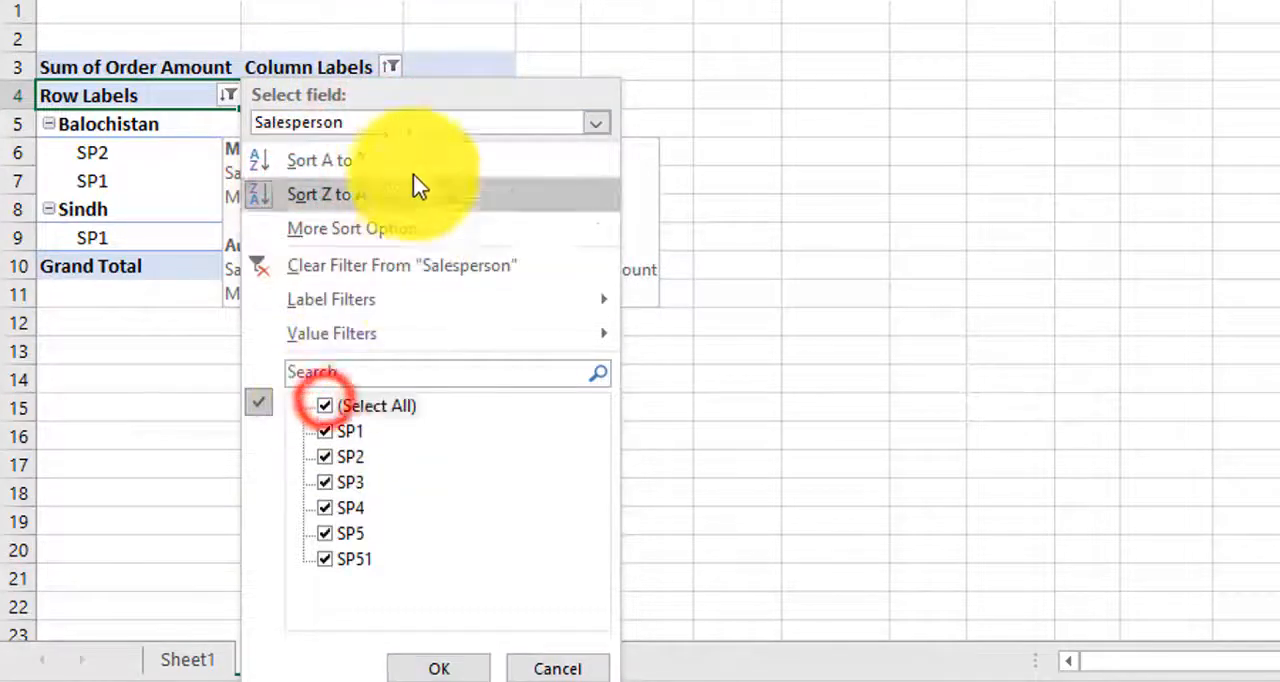
pyautogui.click(400, 120)
pyautogui.click(318, 143)
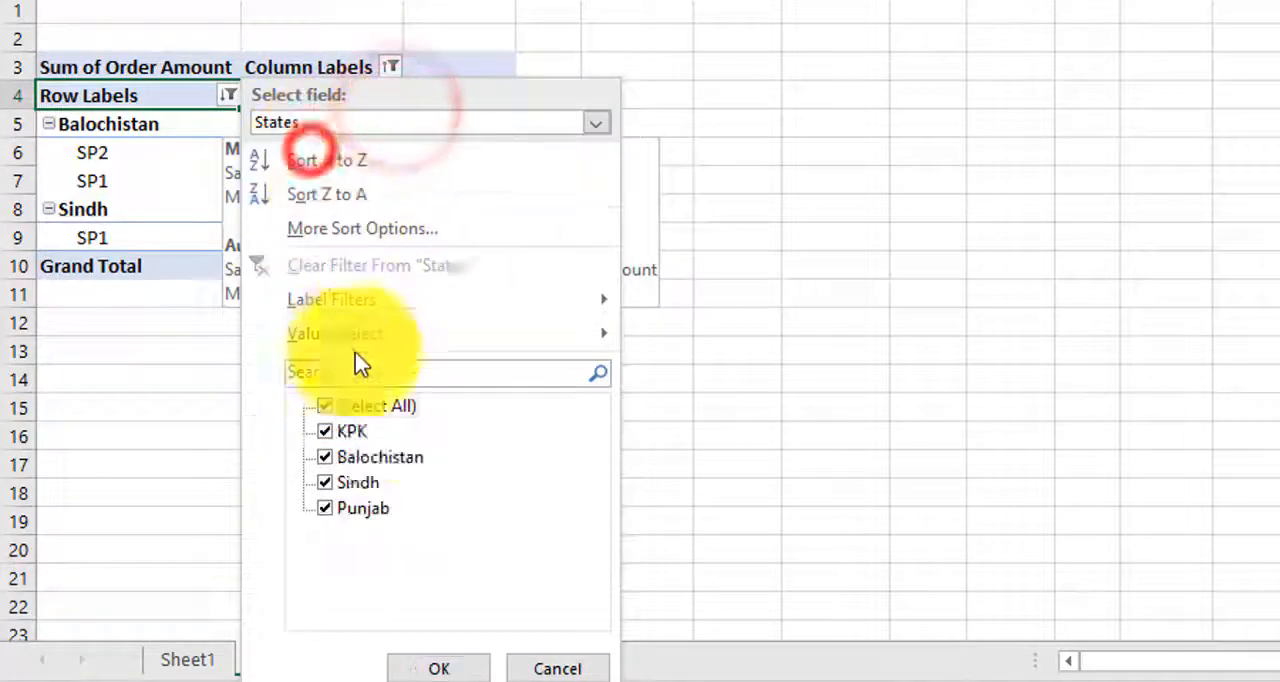
pyautogui.click(326, 406)
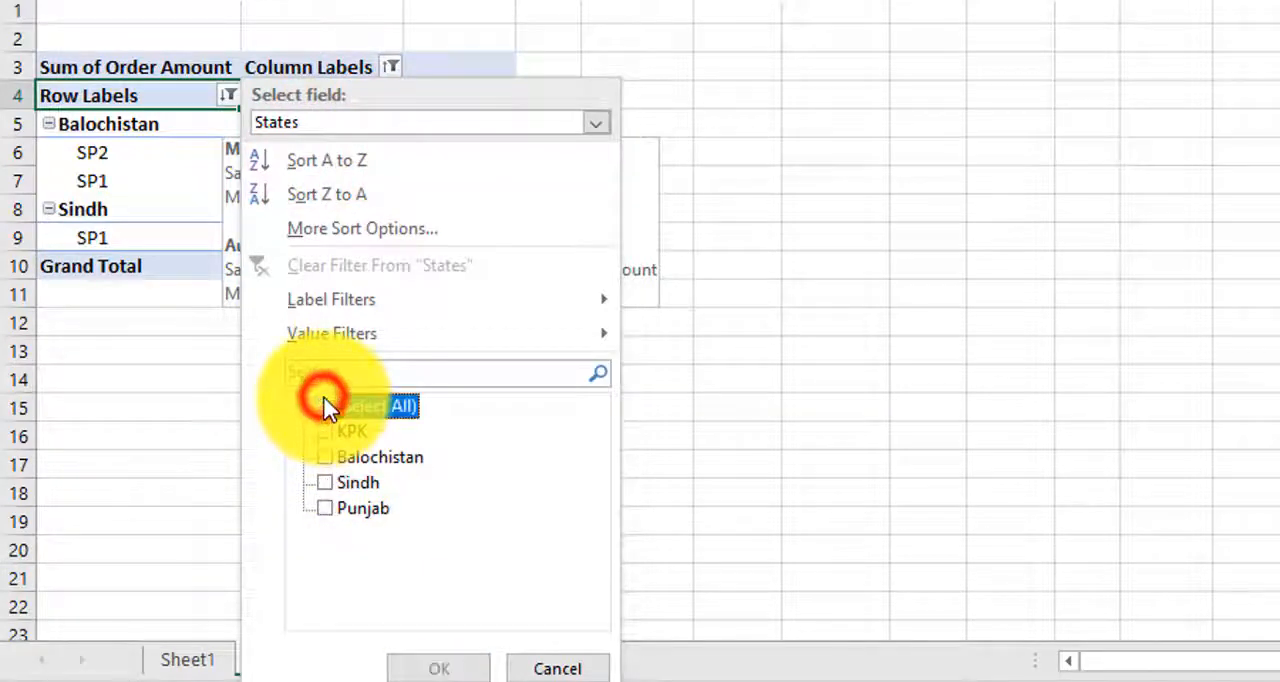
pyautogui.click(330, 484)
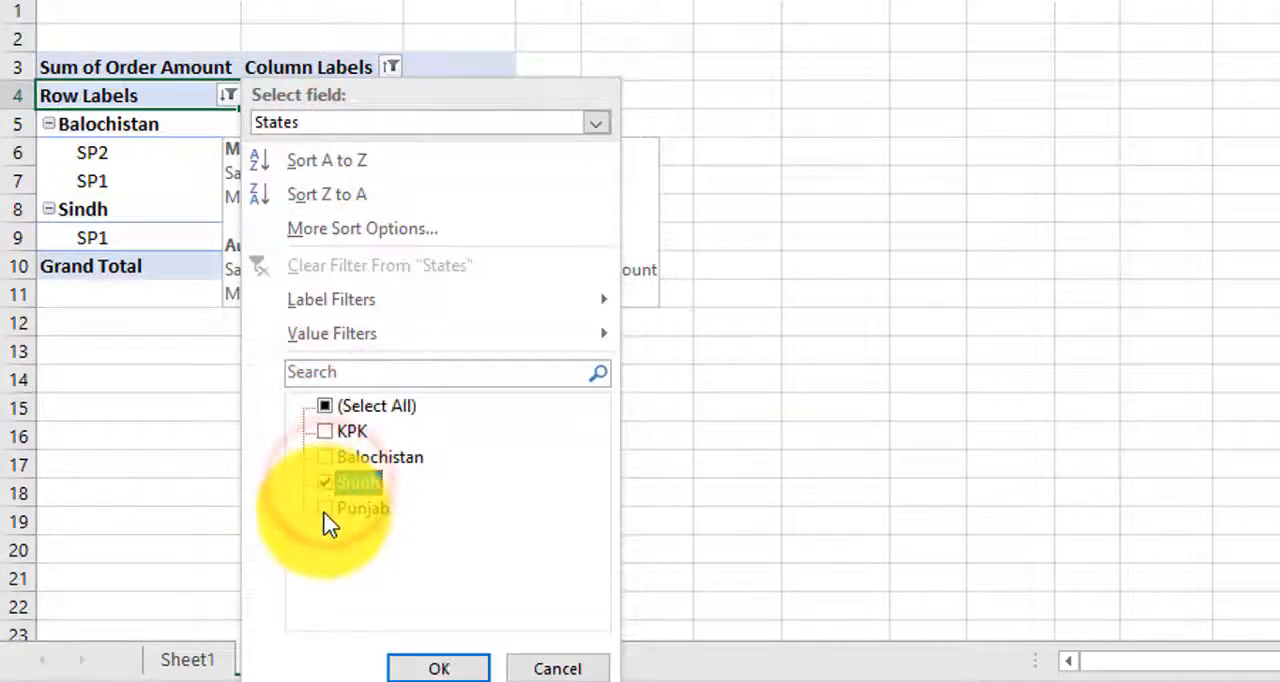
pyautogui.click(326, 510)
pyautogui.click(442, 668)
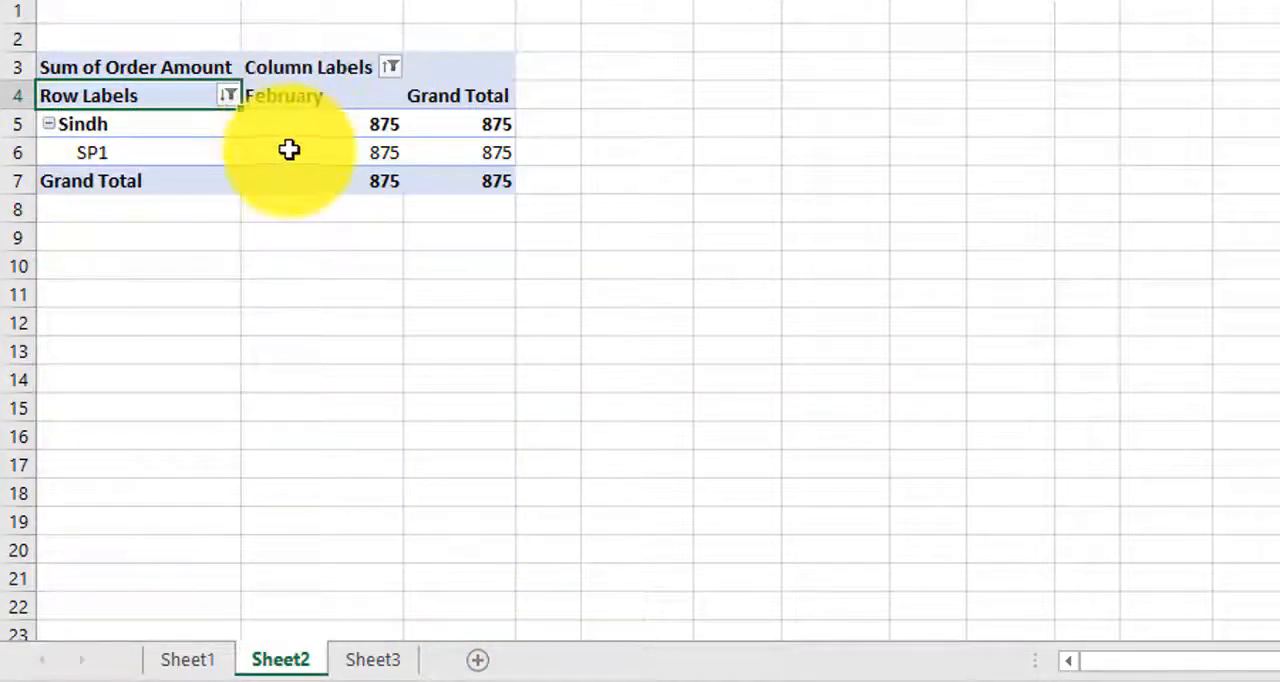
# Step: Clear the States and Salesperson row filters and the Month column filter from the pivot table
pyautogui.moveTo(228, 101)
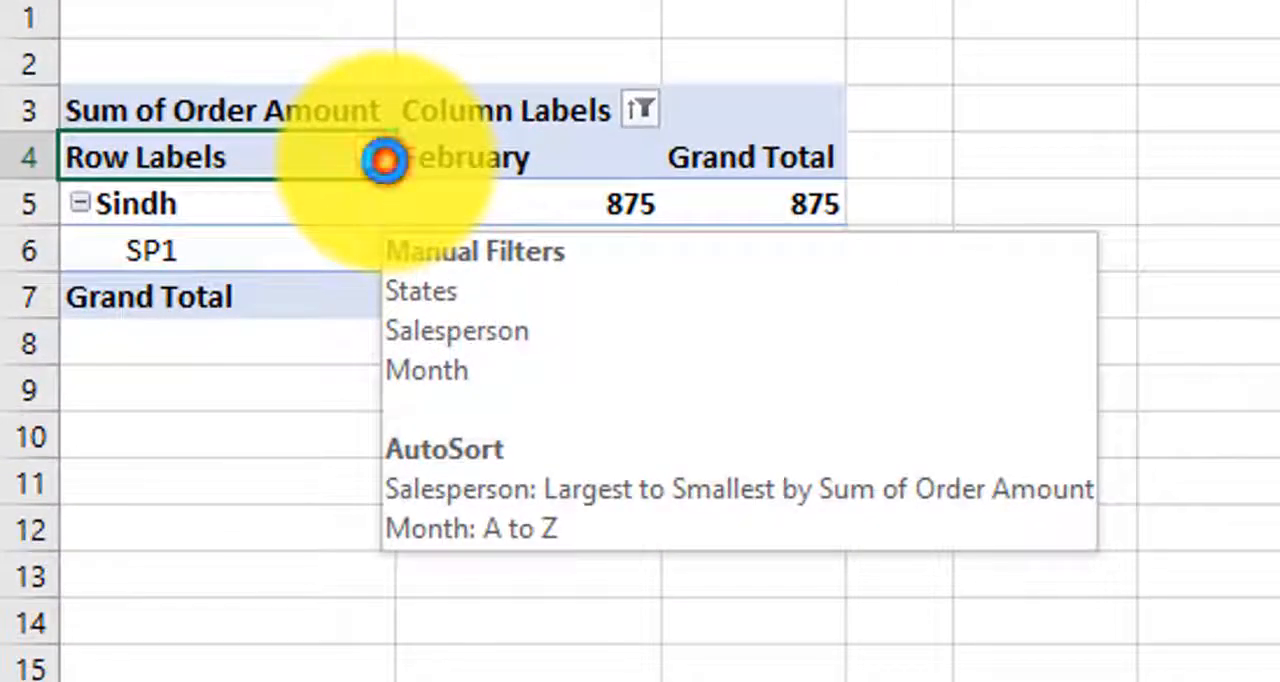
pyautogui.click(385, 160)
pyautogui.click(509, 202)
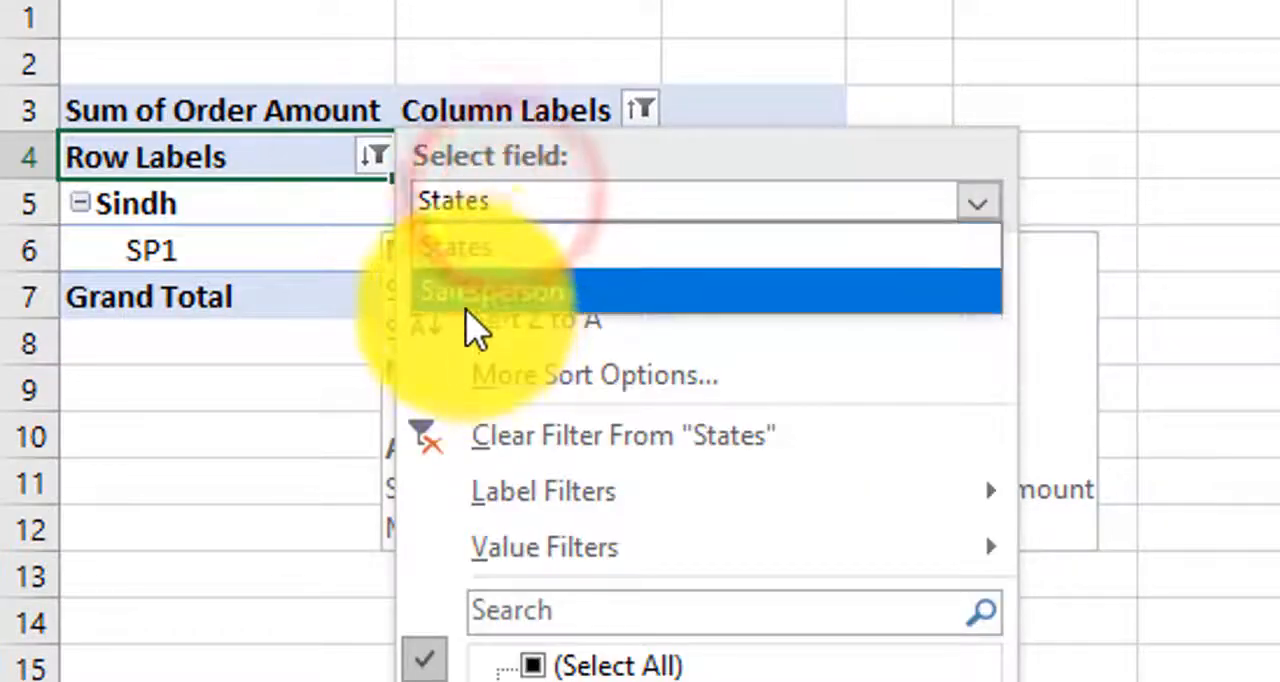
pyautogui.click(471, 291)
pyautogui.click(373, 156)
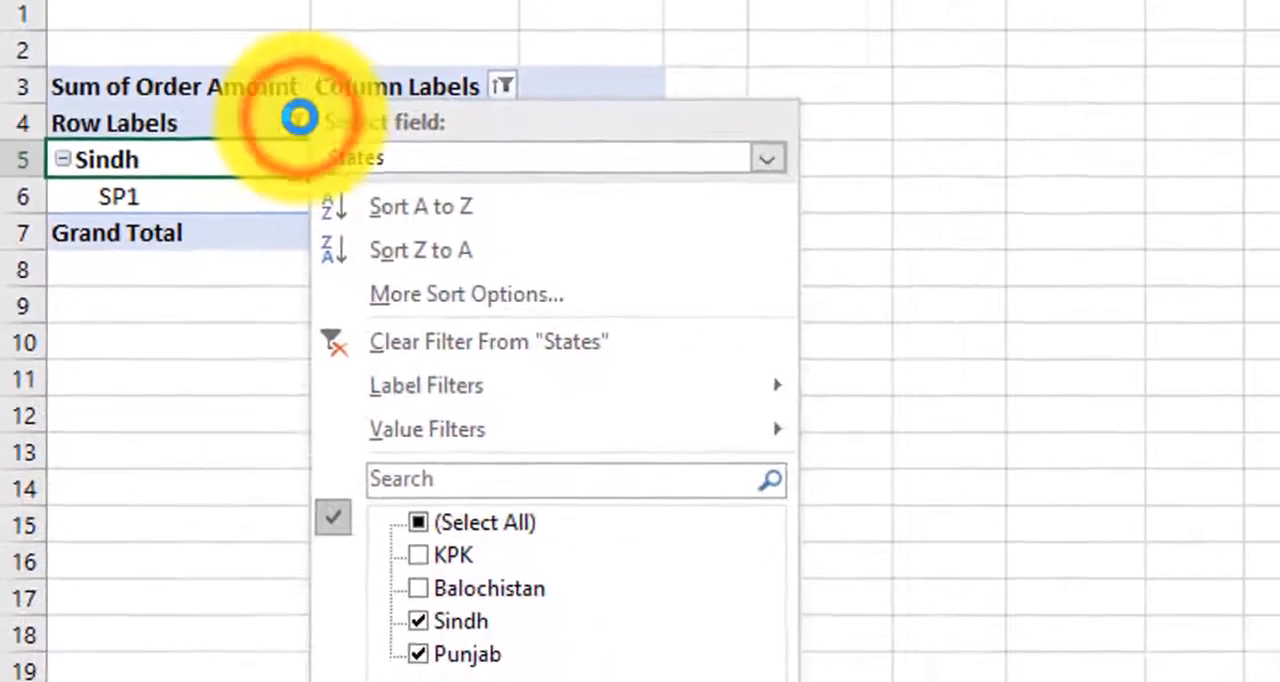
pyautogui.click(460, 335)
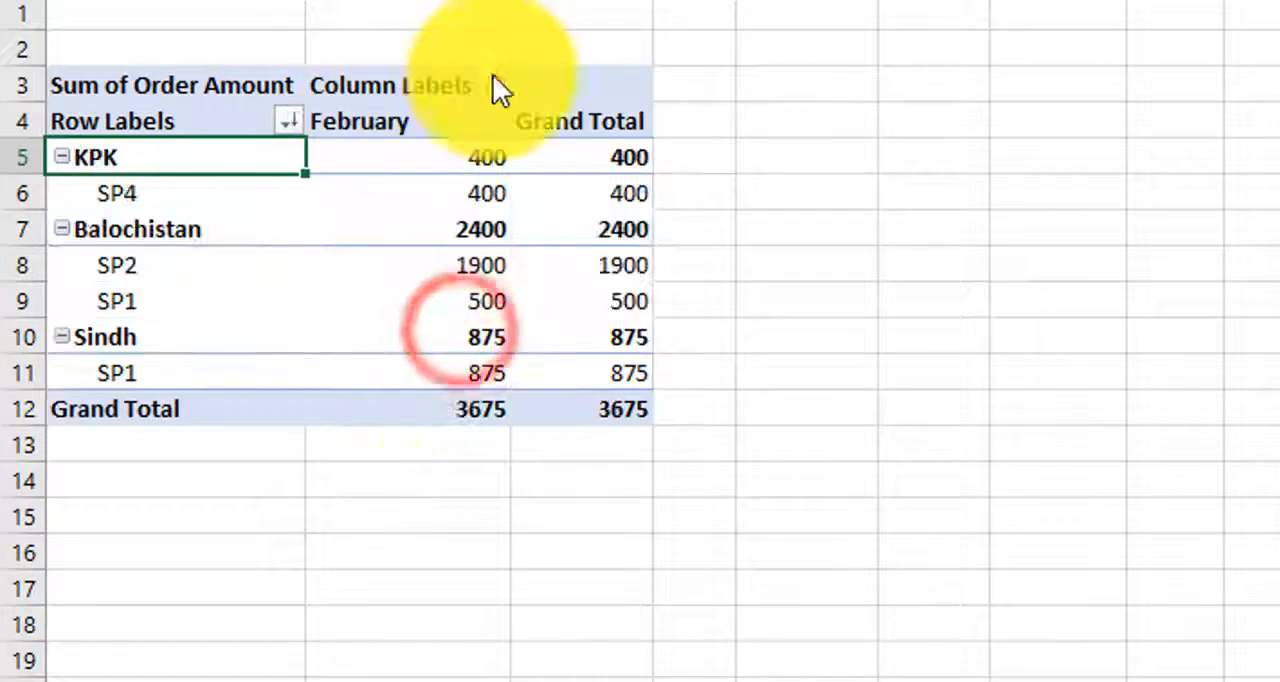
pyautogui.click(494, 86)
pyautogui.click(253, 256)
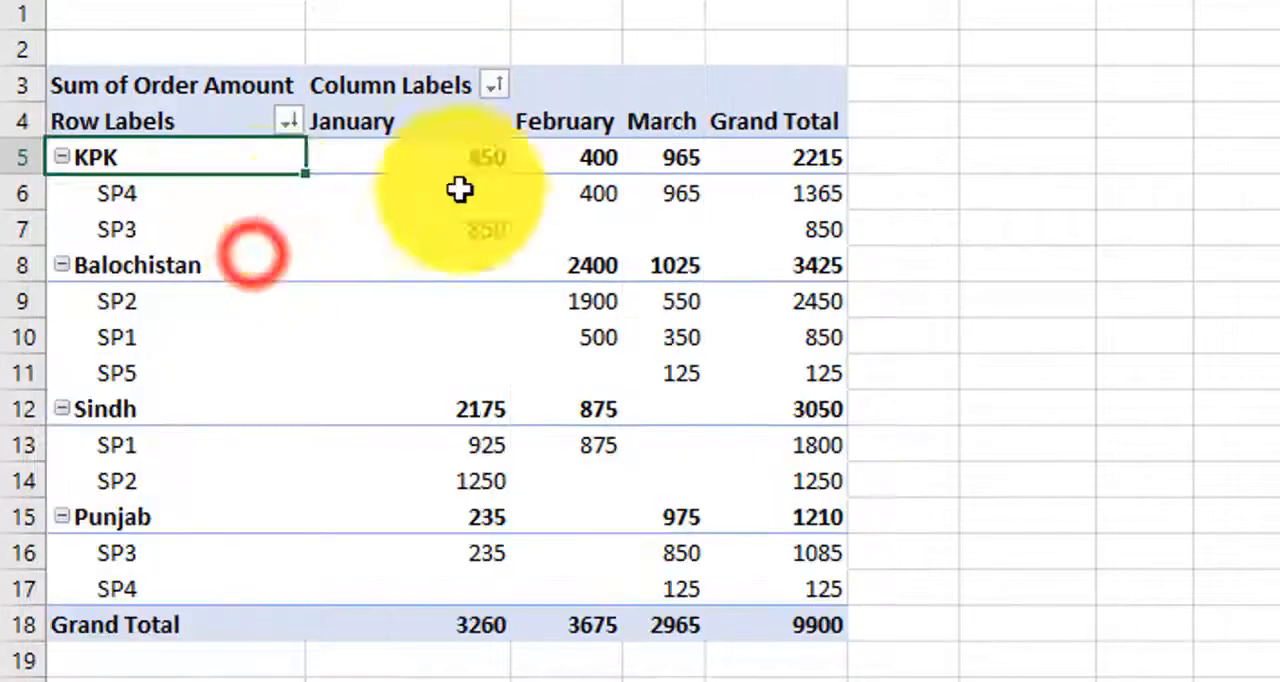
pyautogui.click(896, 161)
# Step: Go to the employee data and review the field layout of its pivot table counting Employee Id by Designation
pyautogui.hotkey('ctrl', 'pagedown')
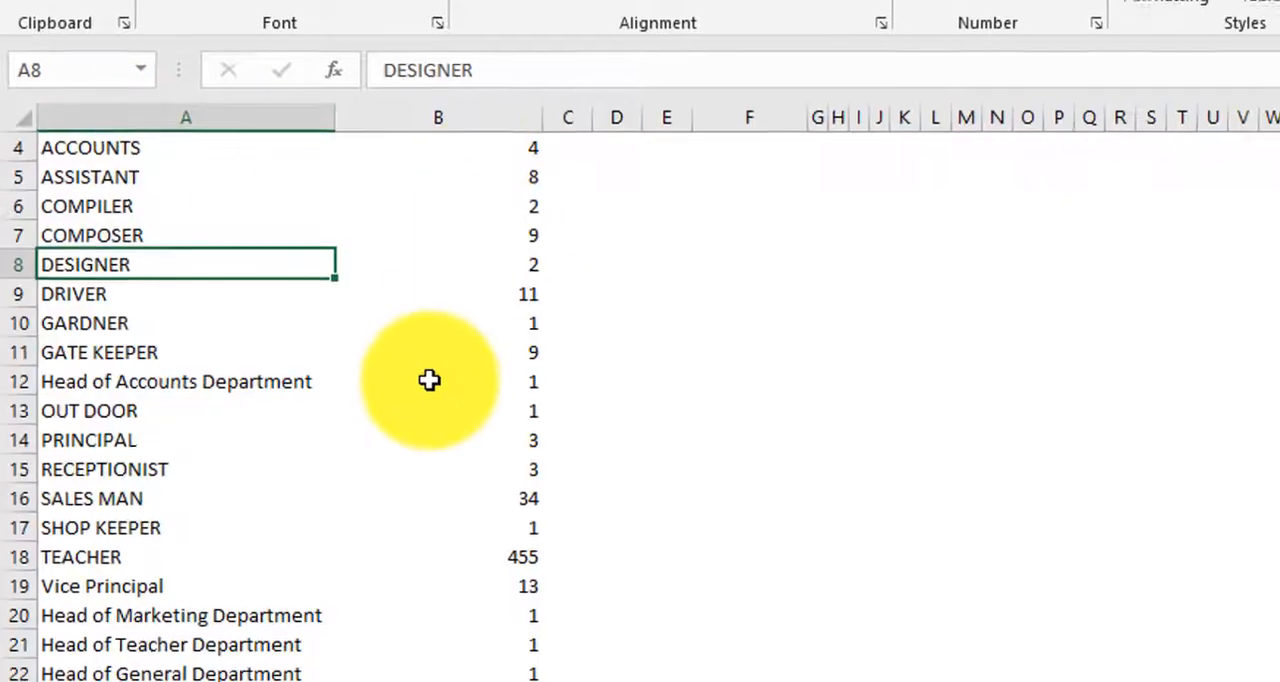
pyautogui.click(429, 380)
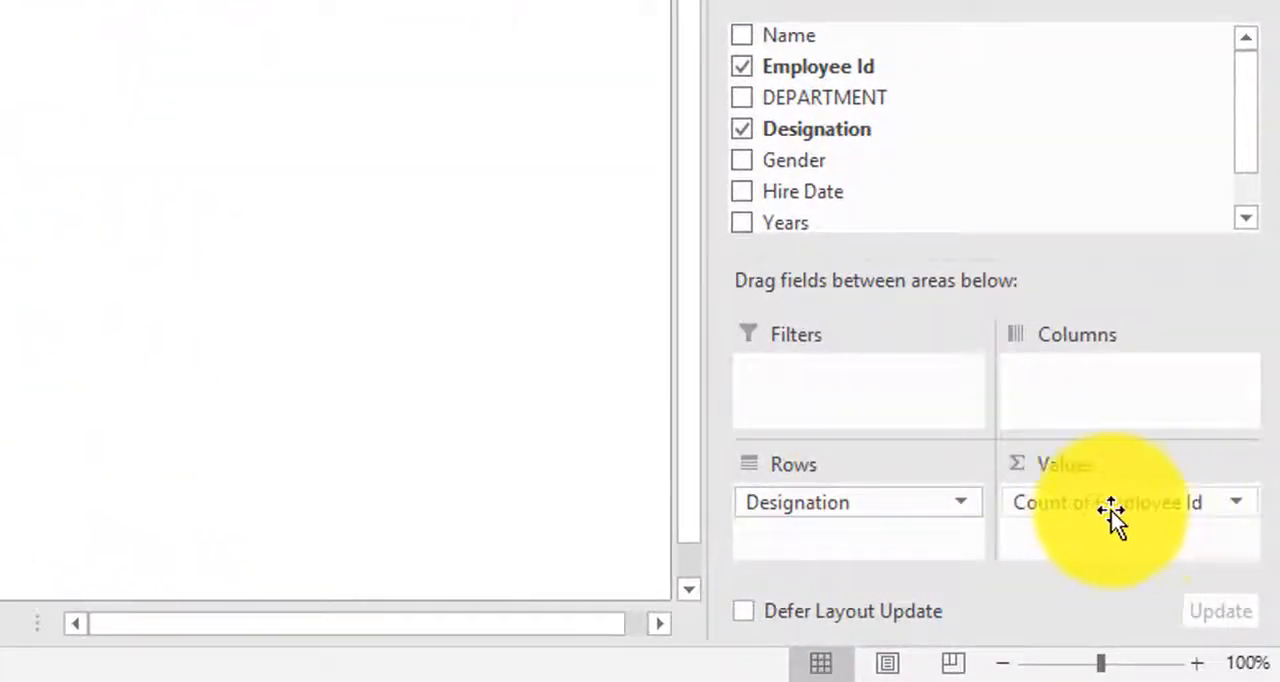
pyautogui.moveTo(1190, 515); pyautogui.dragTo(1075, 514)
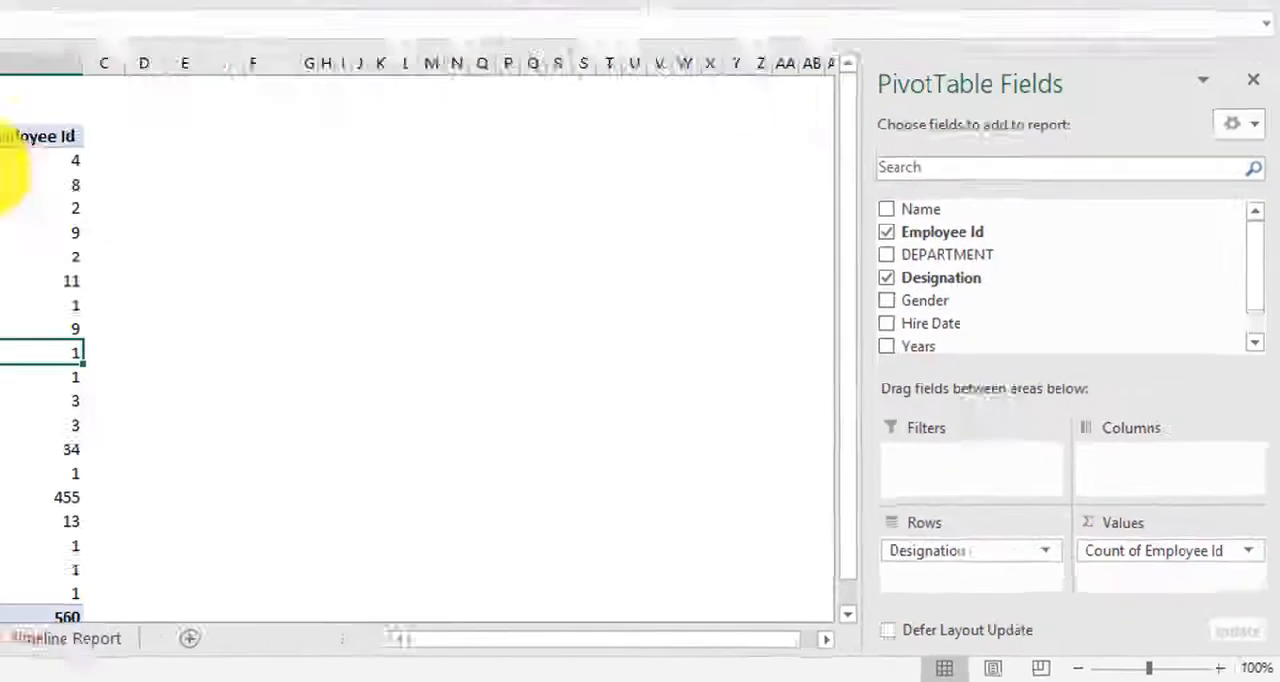
# Step: Examine the employee counts for each designation, including TEACHER, the department heads and the Grand Total
pyautogui.click(245, 268)
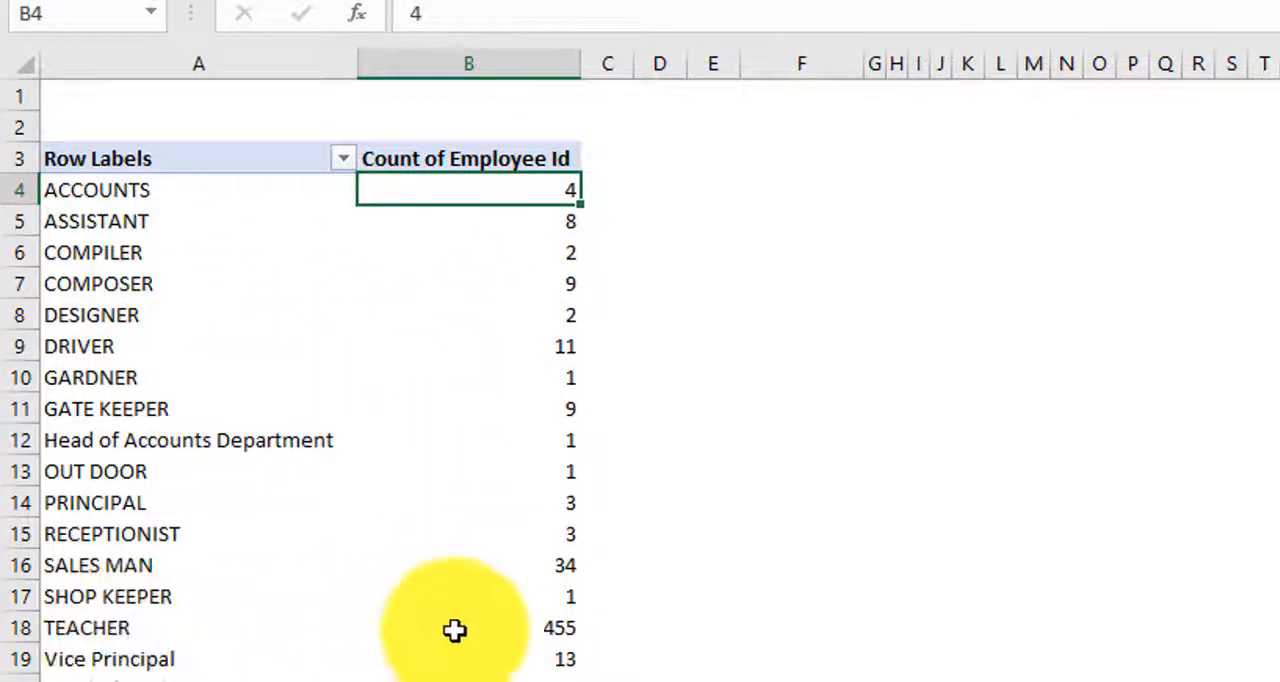
pyautogui.click(555, 632)
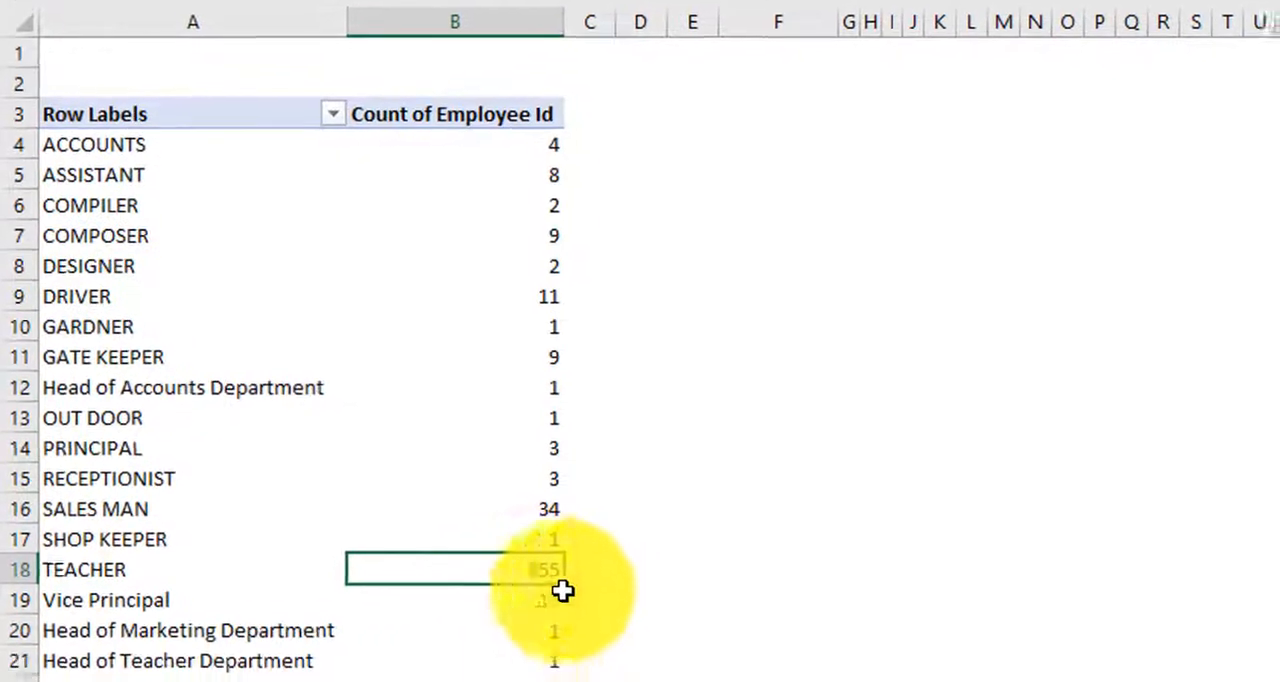
pyautogui.scroll(-1, 565, 521)
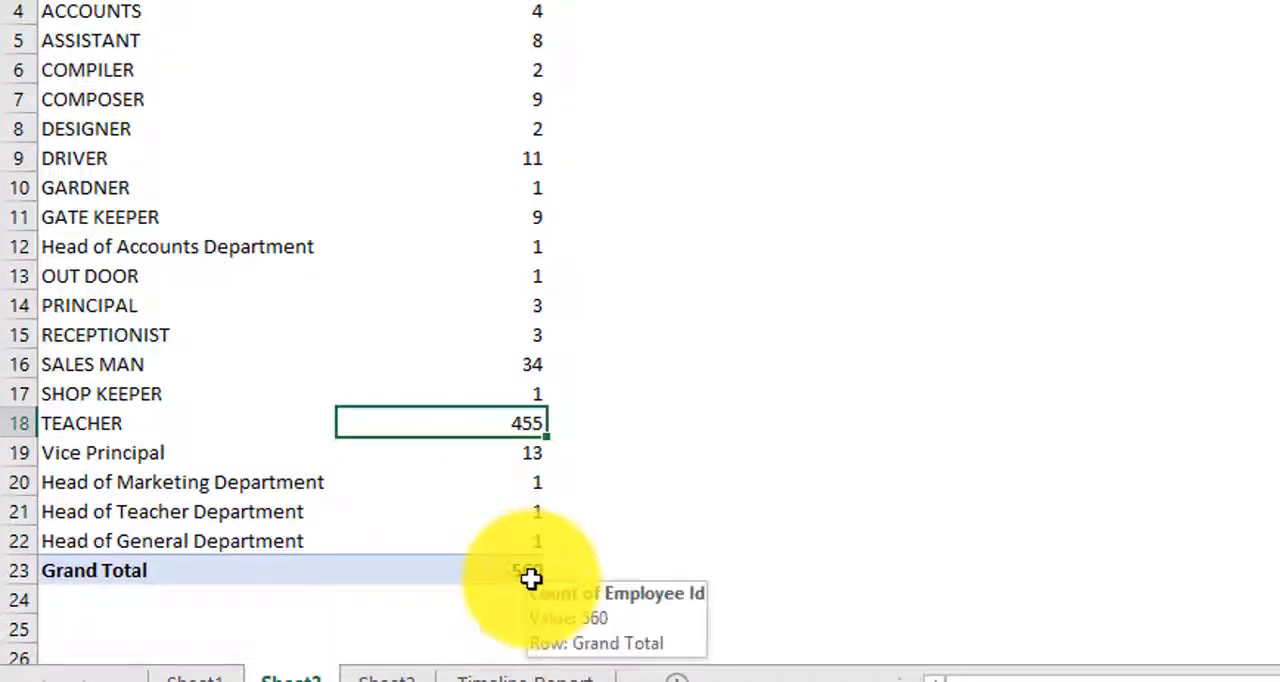
pyautogui.moveTo(507, 422)
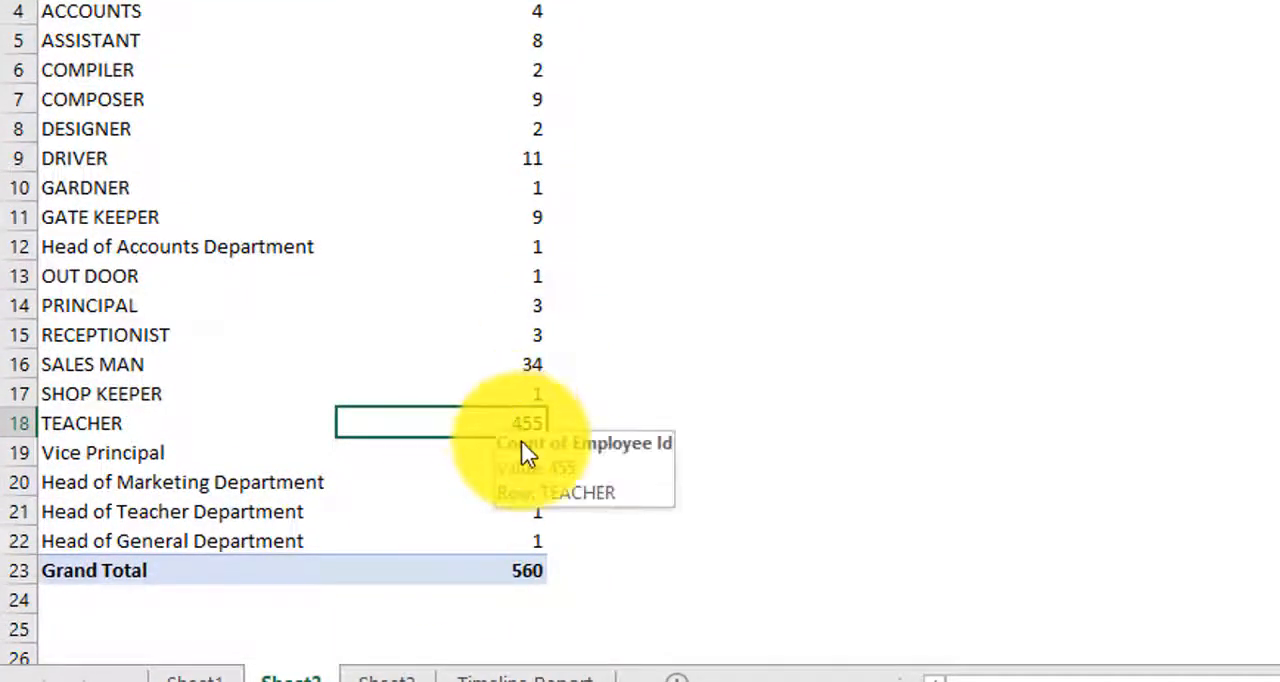
pyautogui.scroll(1, 500, 440)
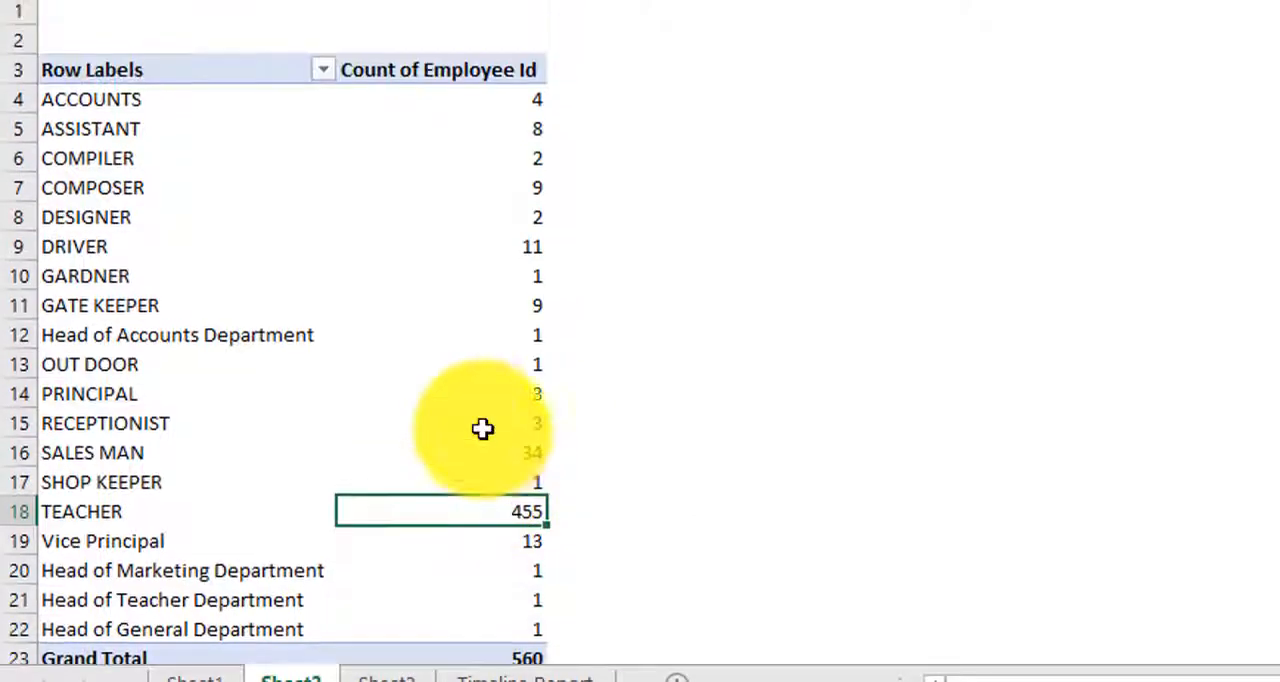
pyautogui.moveTo(448, 397)
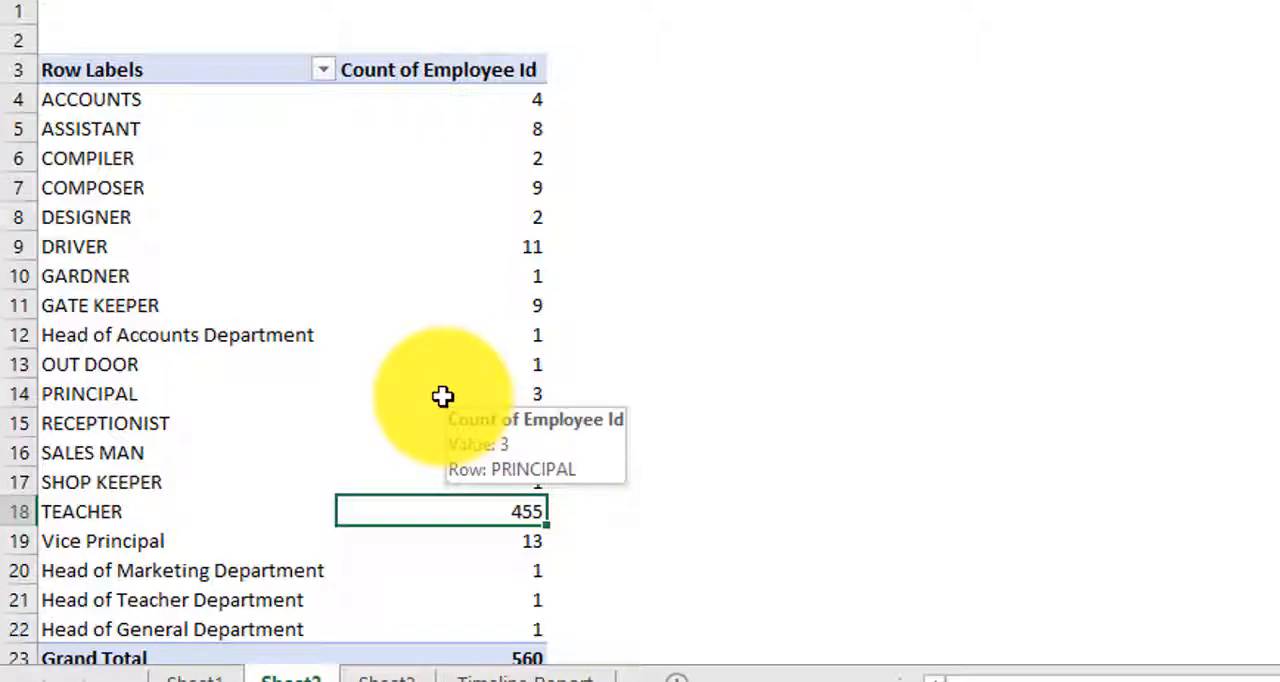
pyautogui.click(254, 215)
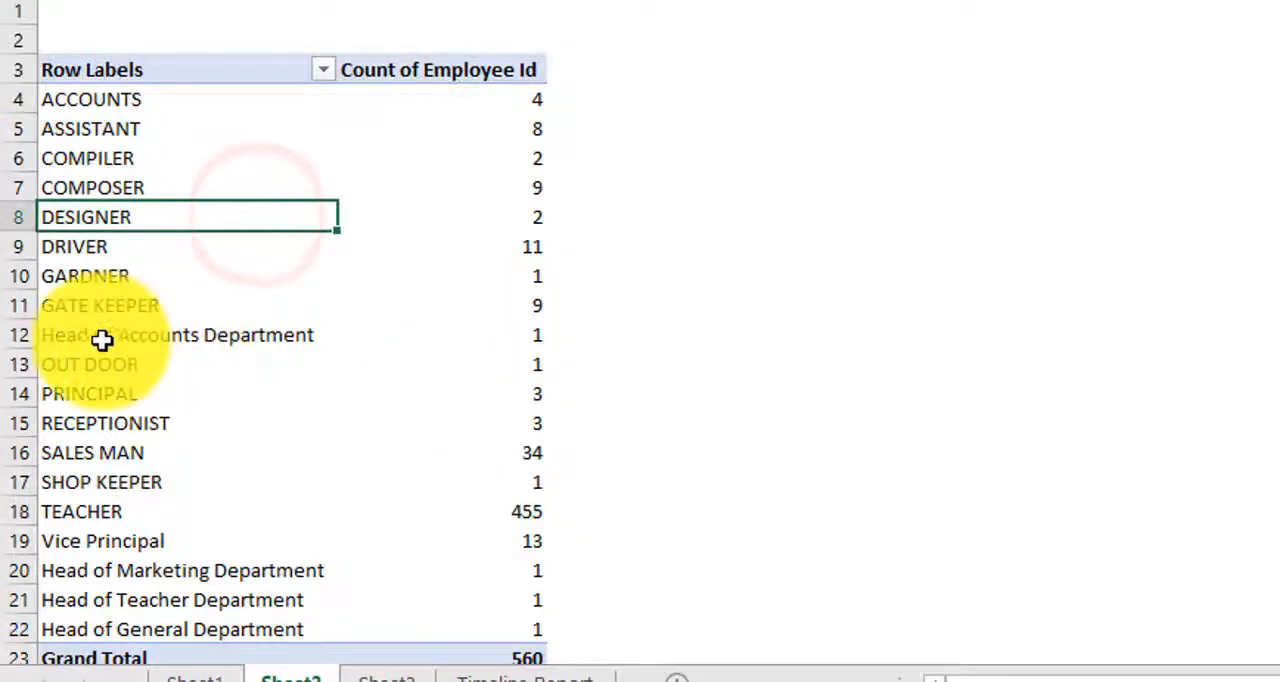
pyautogui.click(150, 336)
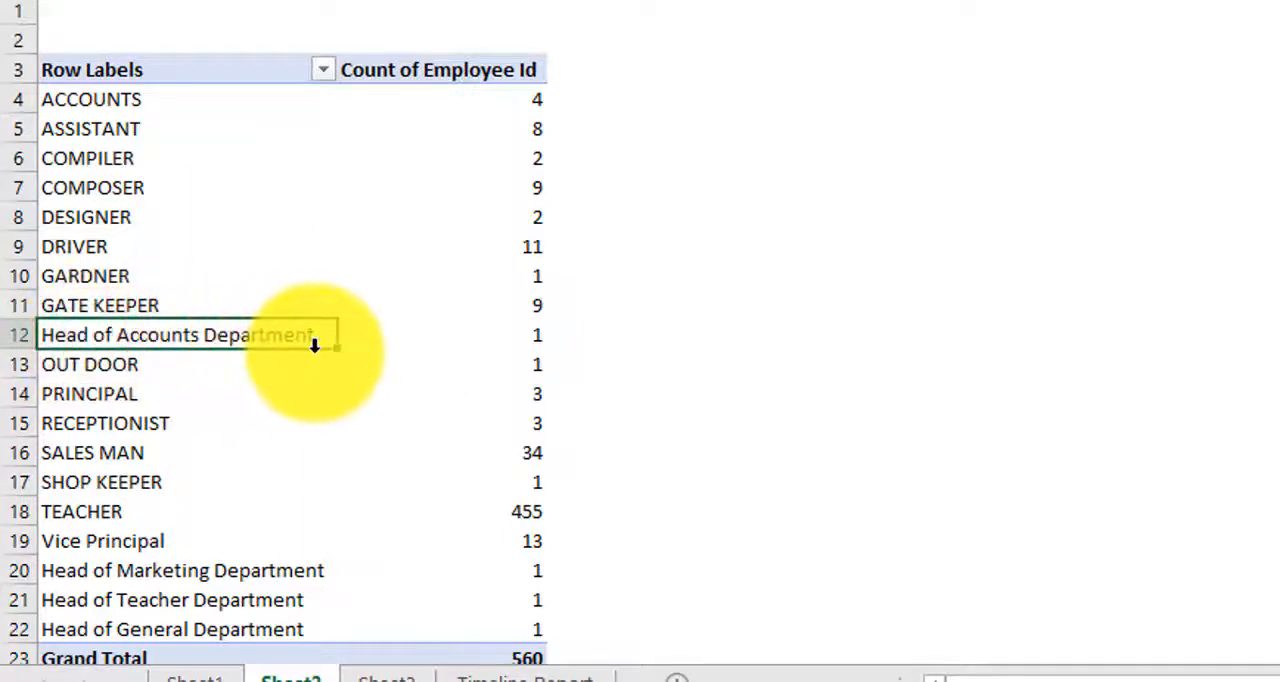
pyautogui.click(121, 573)
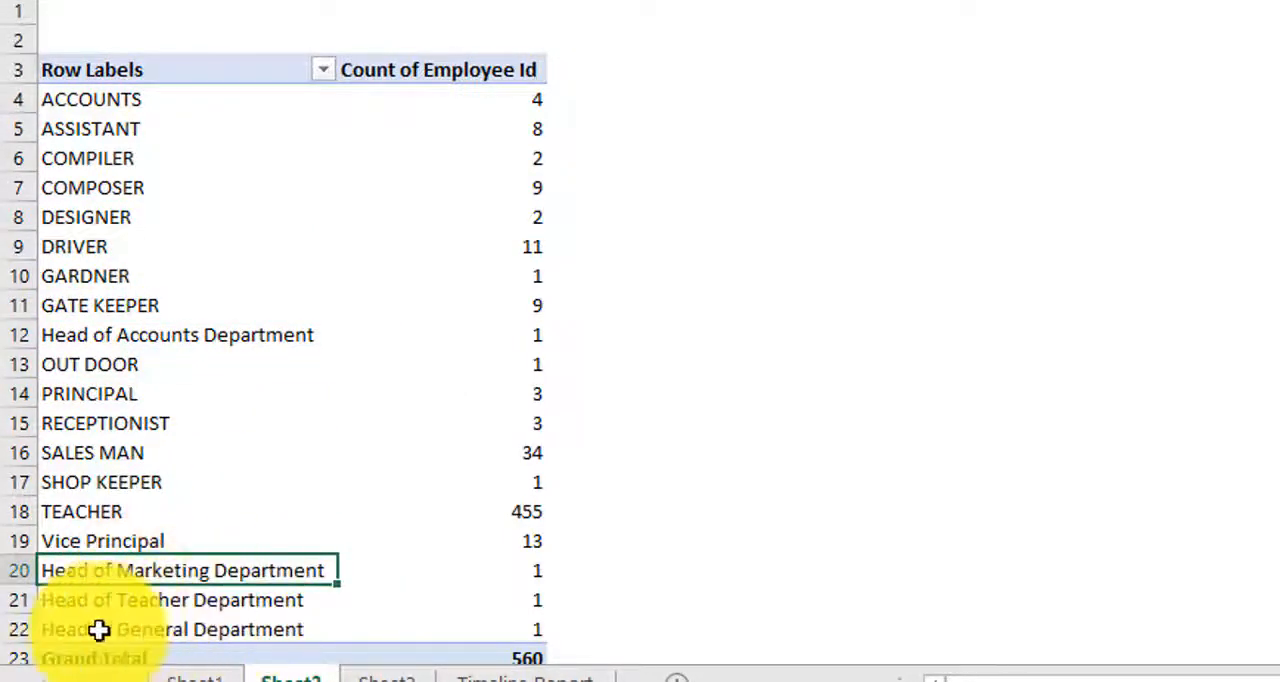
pyautogui.click(243, 630)
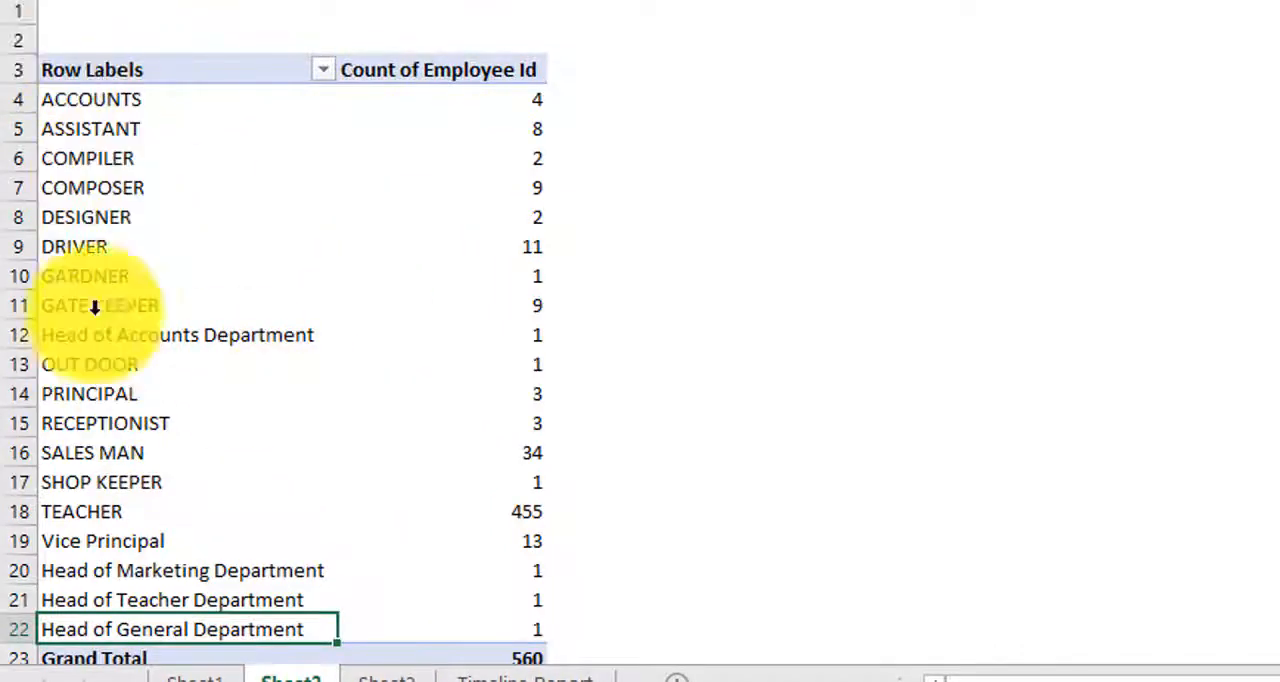
# Step: Filter the pivot table's Designation row labels to show only those containing "Head"
pyautogui.click(324, 70)
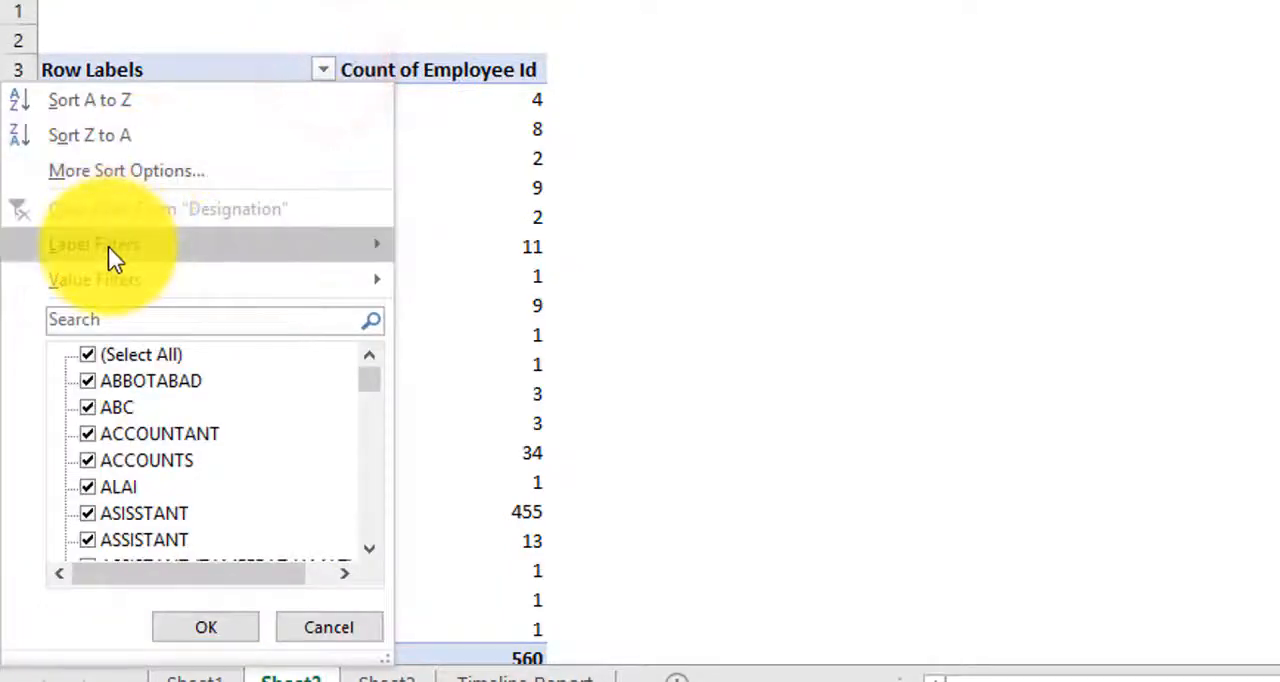
pyautogui.moveTo(108, 246)
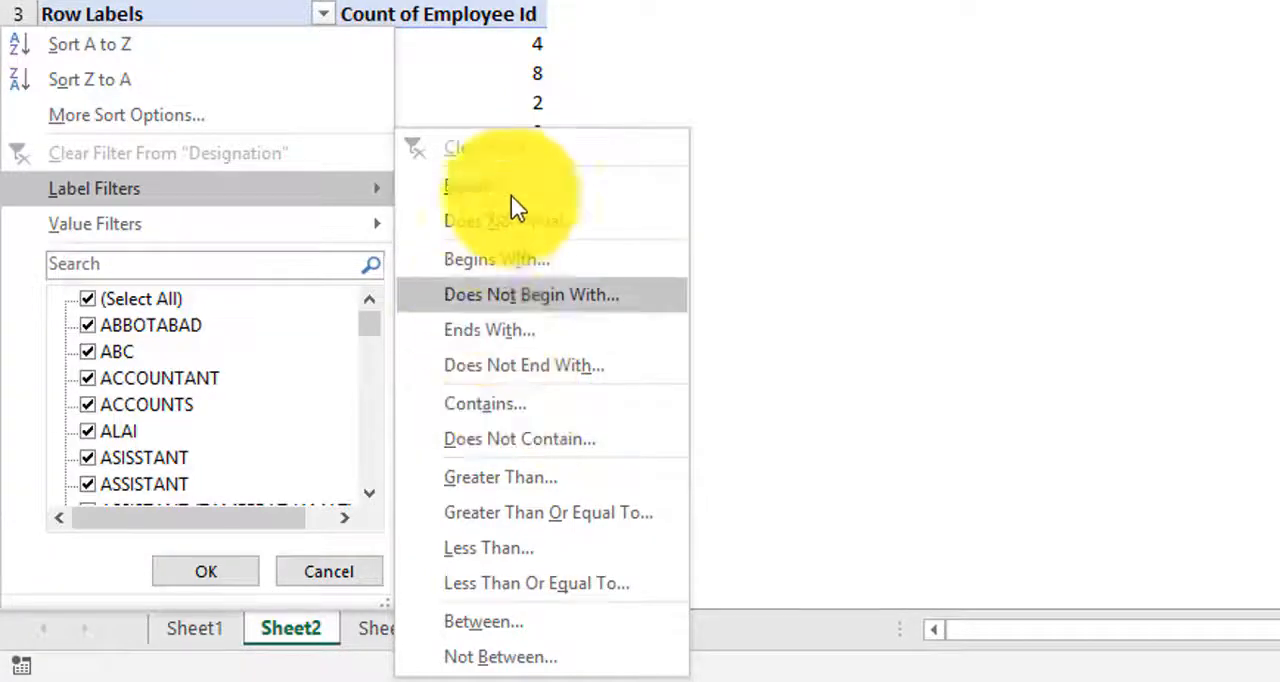
pyautogui.click(505, 422)
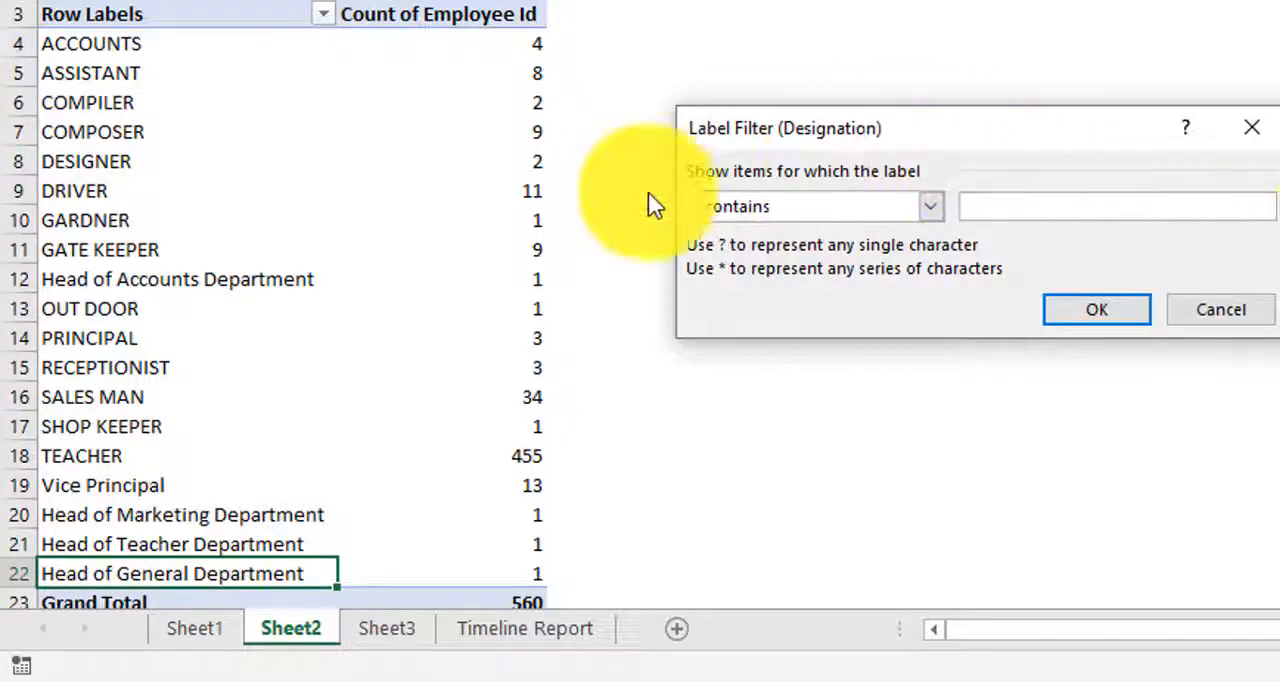
pyautogui.moveTo(937, 128)
pyautogui.mouseDown()
pyautogui.moveTo(813, 130)
pyautogui.moveTo(858, 136)
pyautogui.mouseUp()
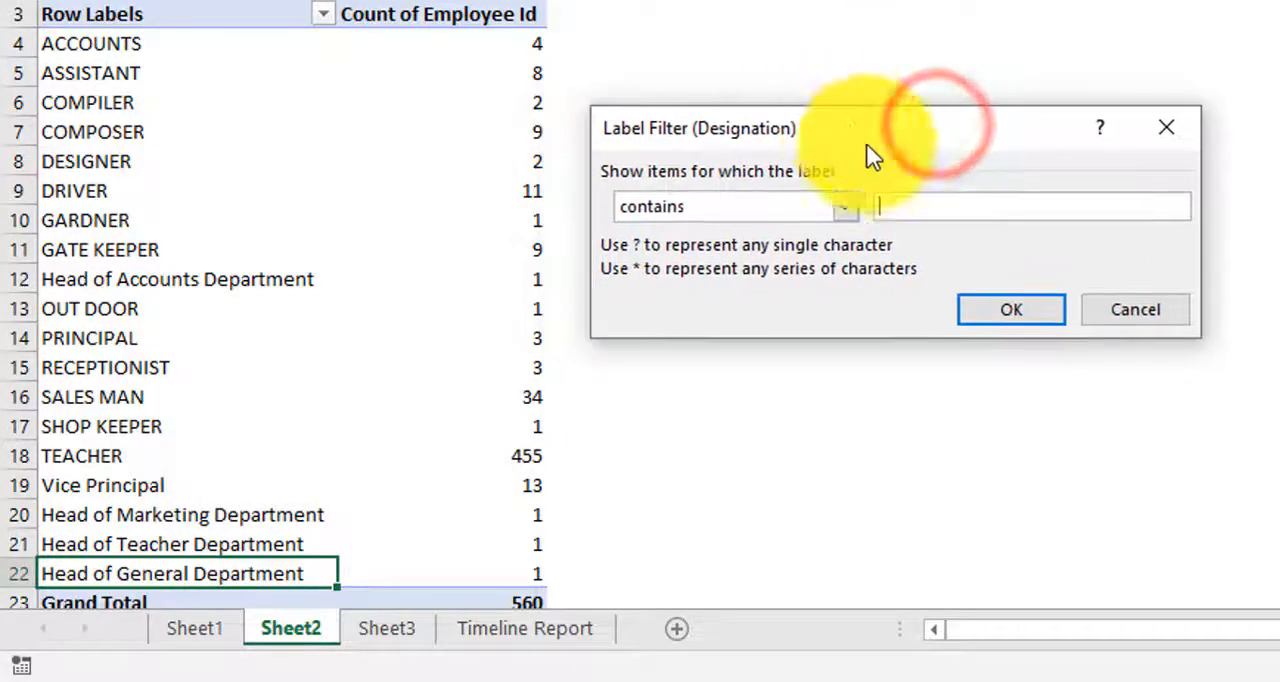
pyautogui.click(940, 205)
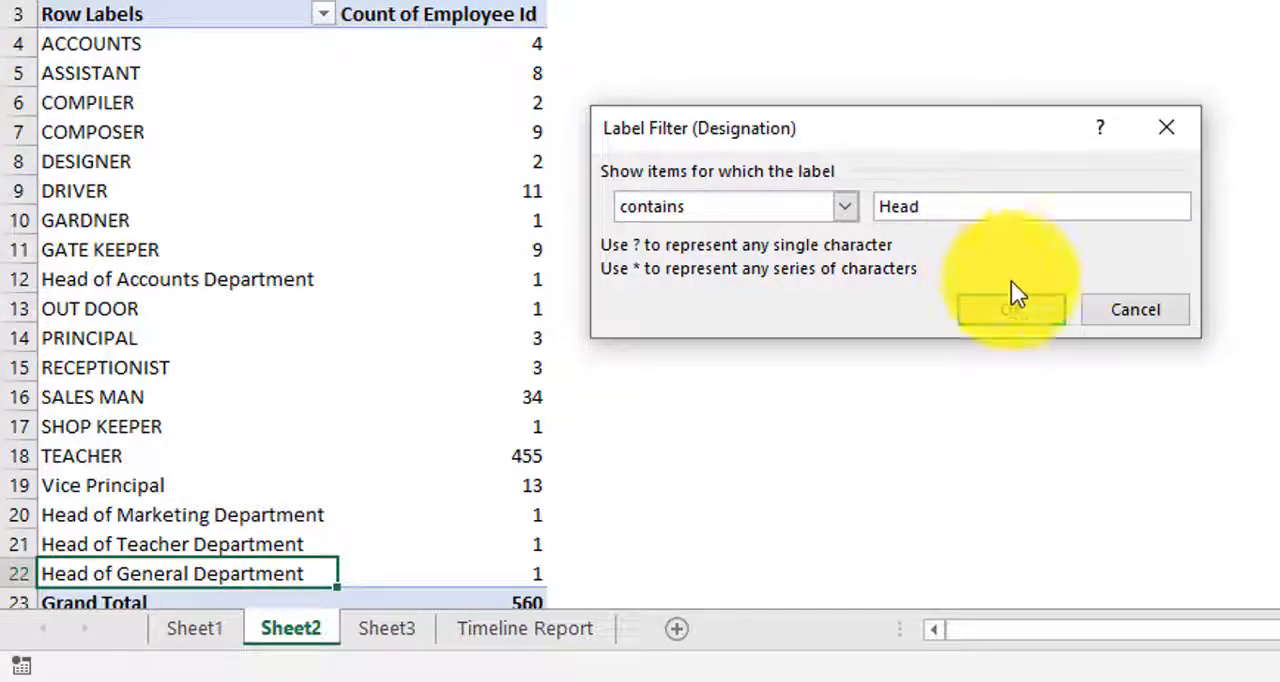
pyautogui.click(1012, 311)
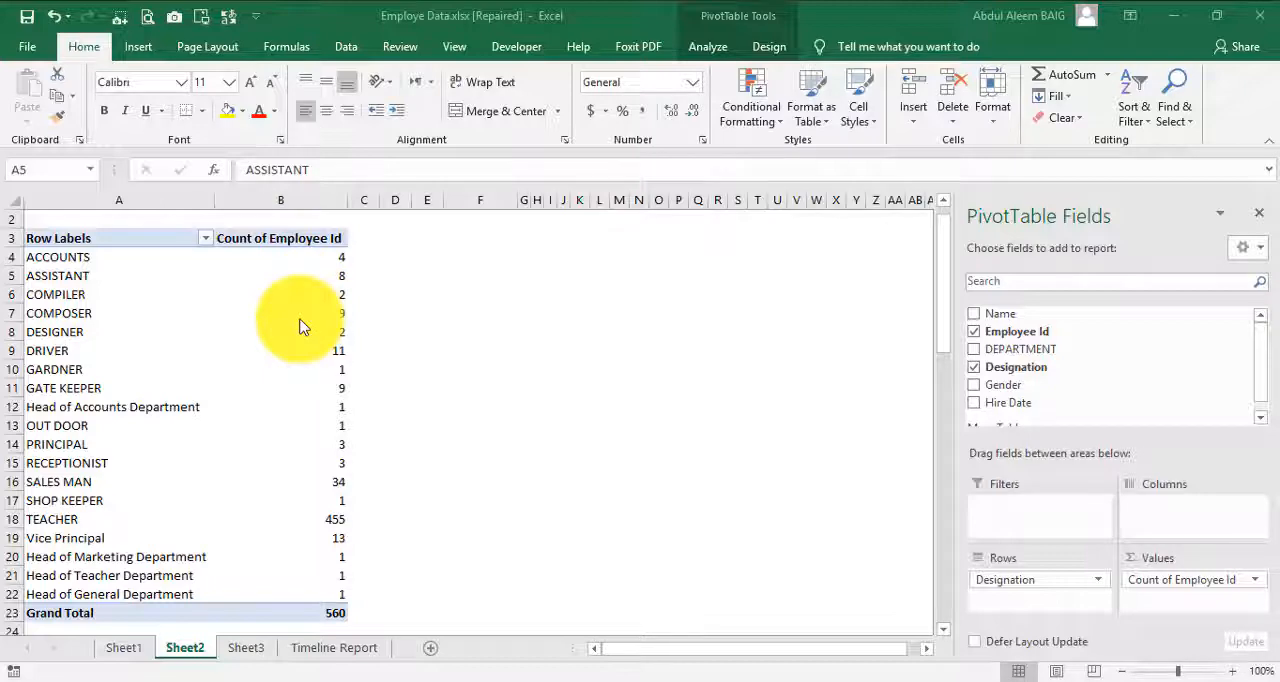
# Step: Apply a value filter to Designation, showing items whose Count of Employee Id is greater than or equal to 30
pyautogui.click(249, 319)
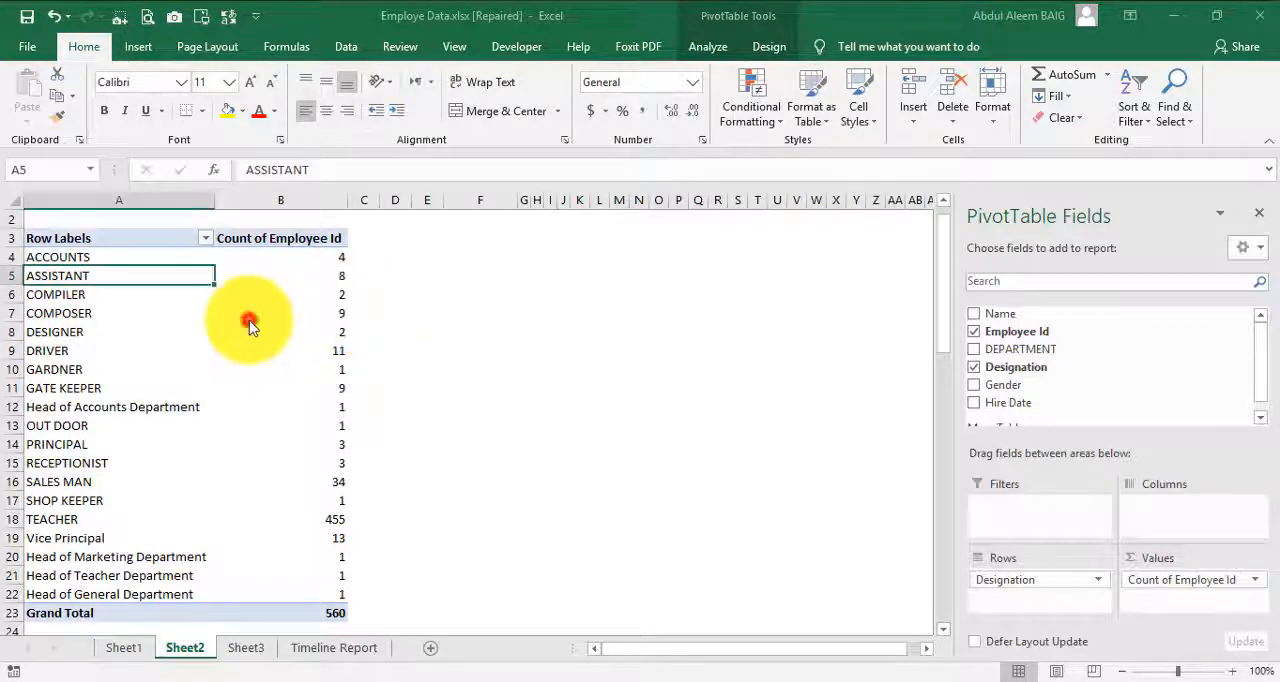
pyautogui.click(208, 238)
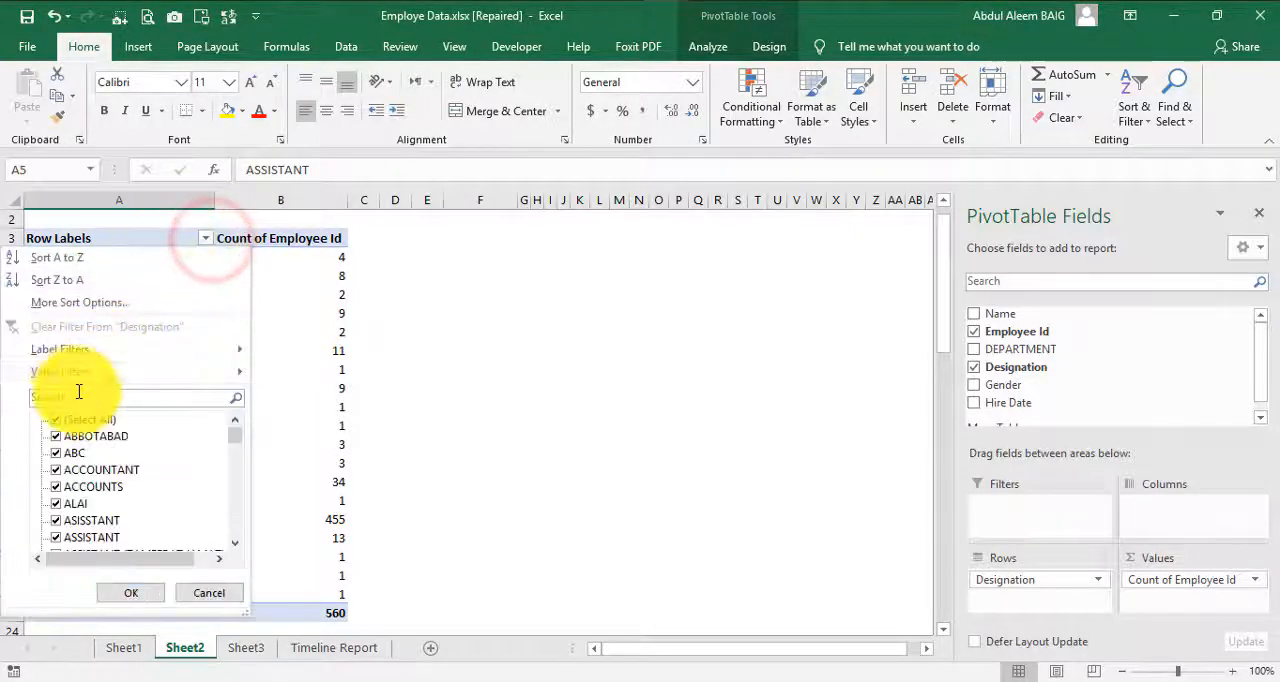
pyautogui.moveTo(67, 376)
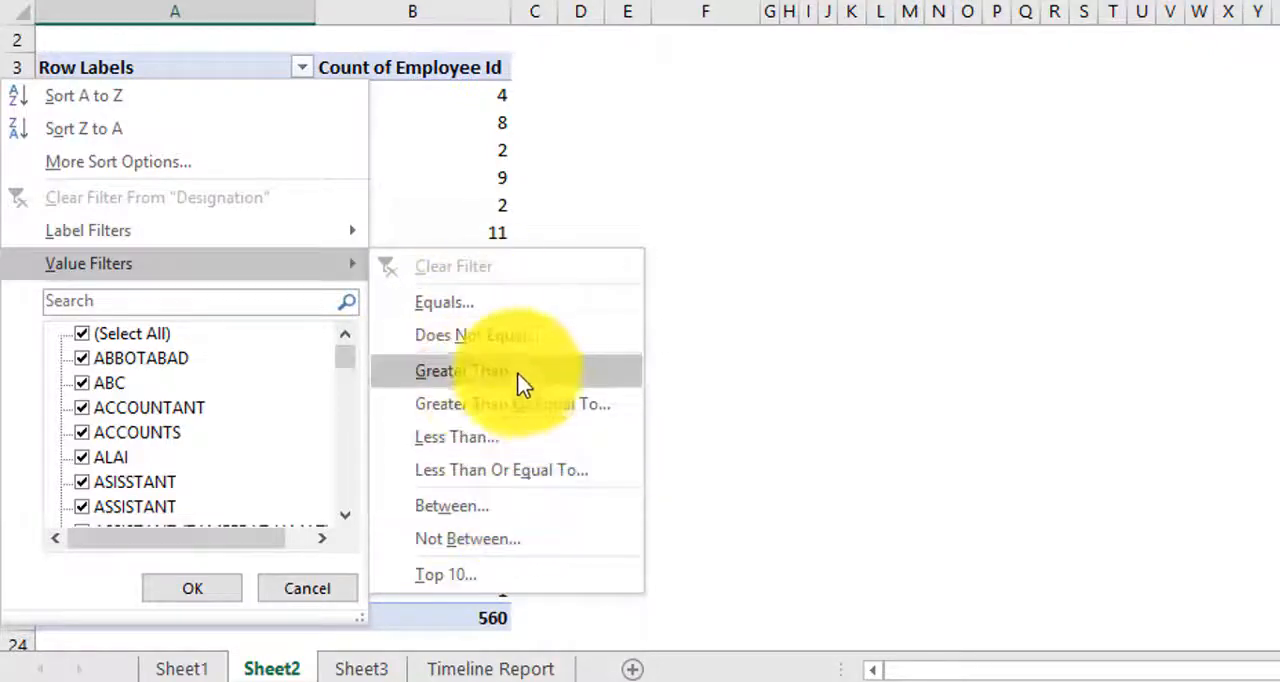
pyautogui.click(541, 408)
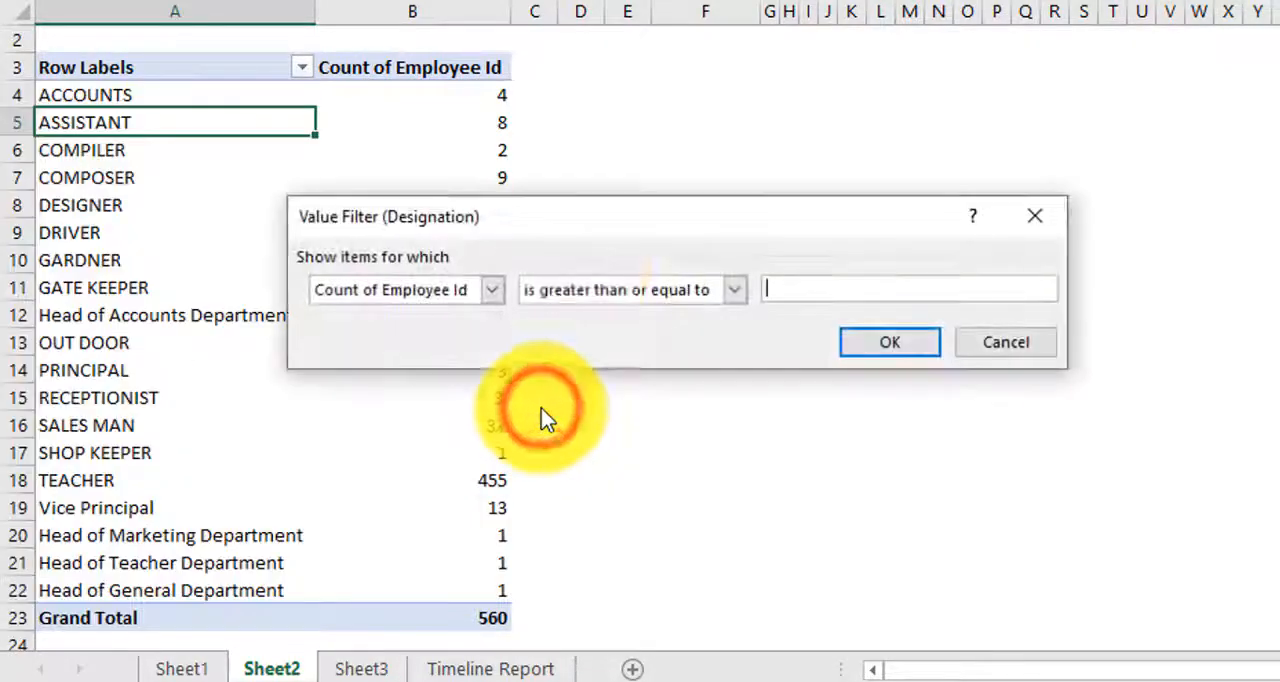
pyautogui.click(636, 231)
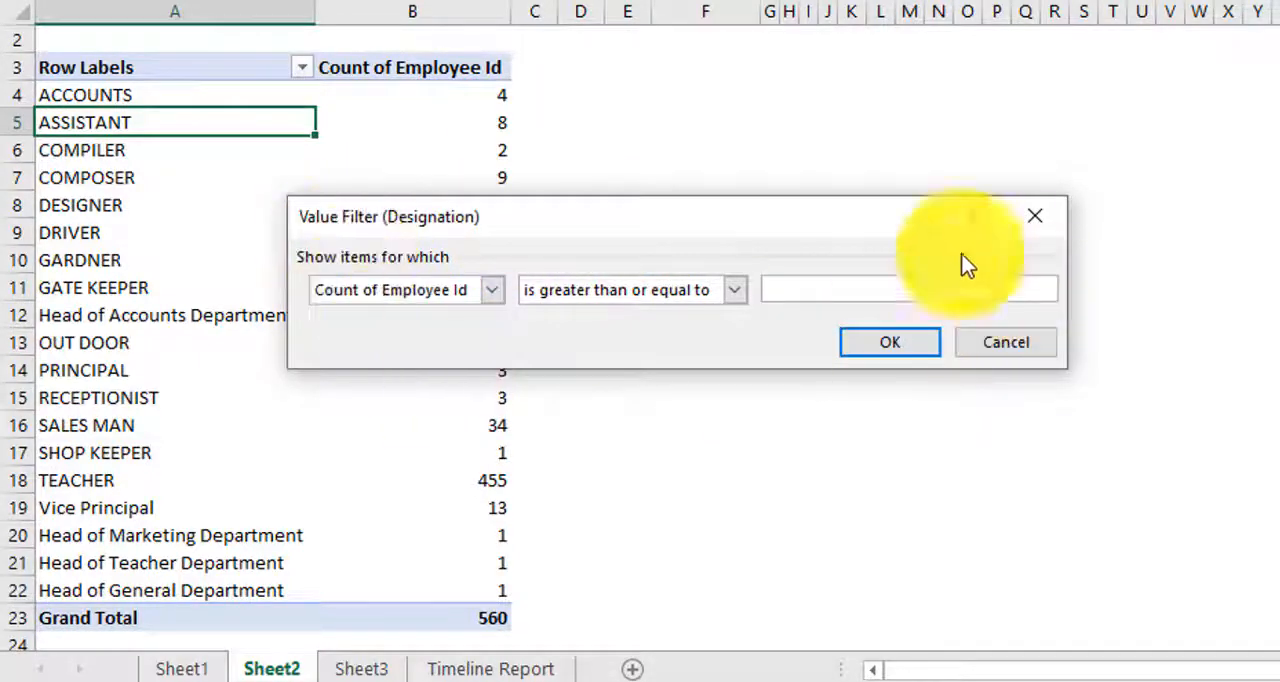
pyautogui.click(429, 290)
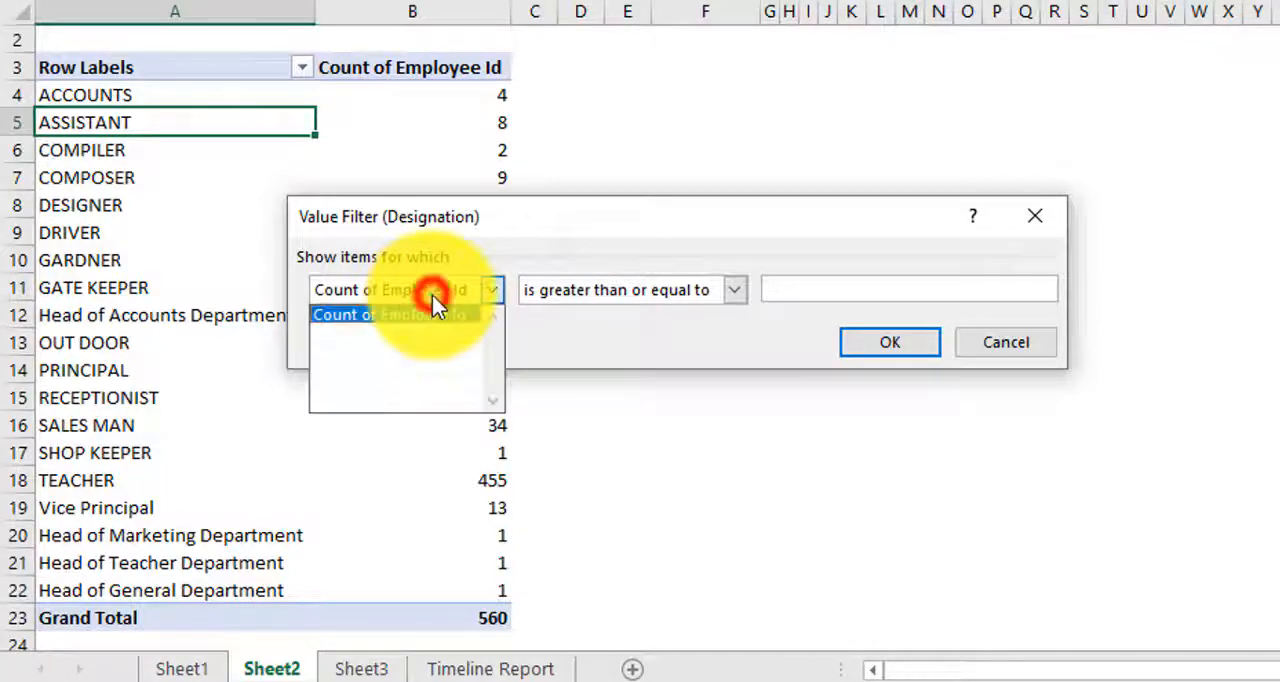
pyautogui.click(432, 310)
pyautogui.click(636, 290)
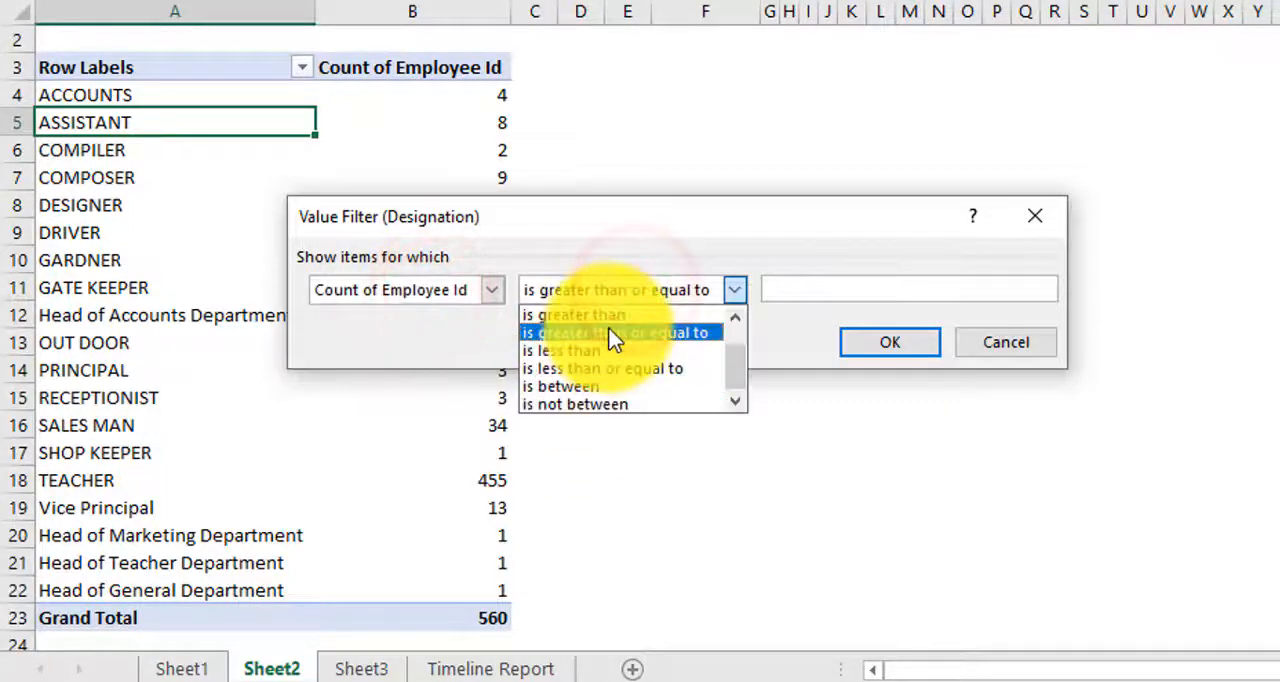
pyautogui.click(643, 230)
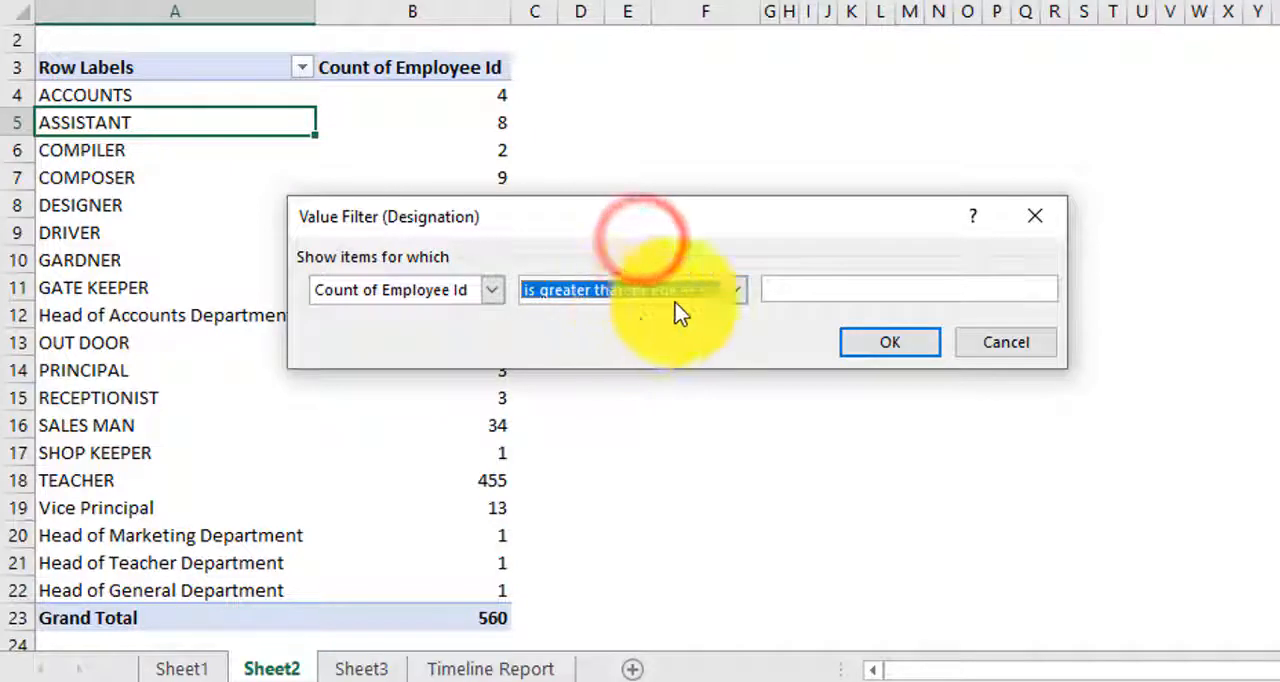
pyautogui.click(825, 291)
pyautogui.write('30')
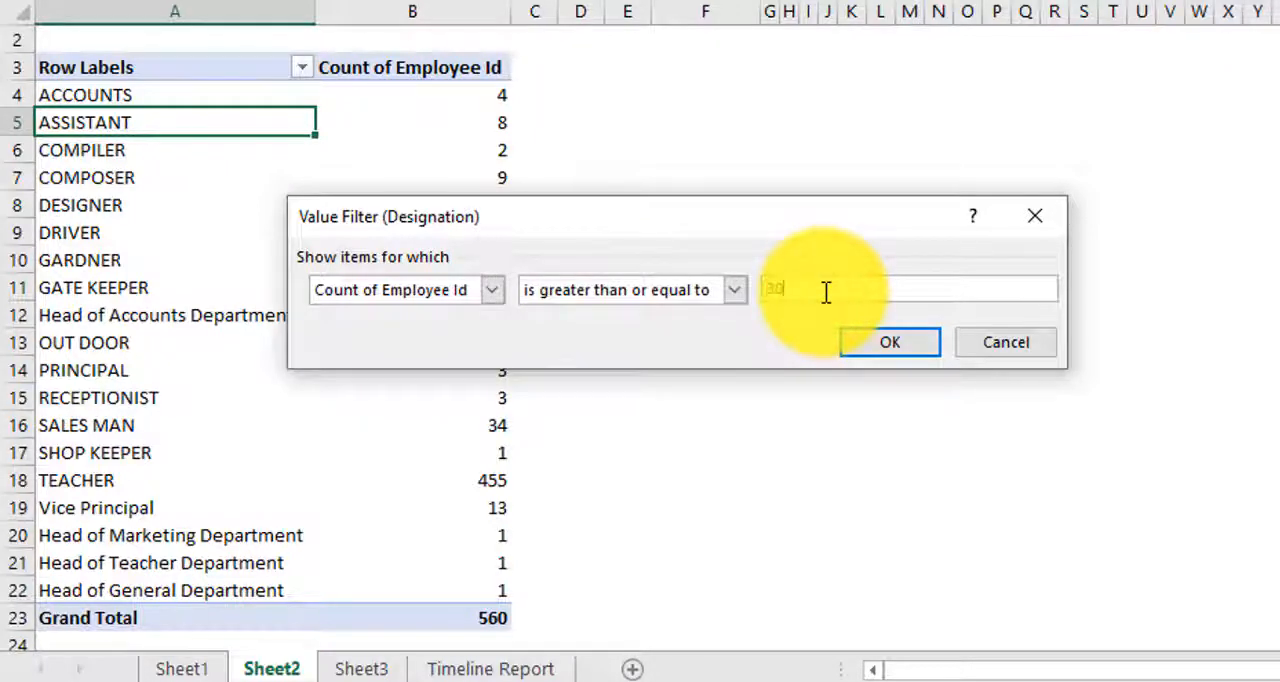
pyautogui.click(912, 358)
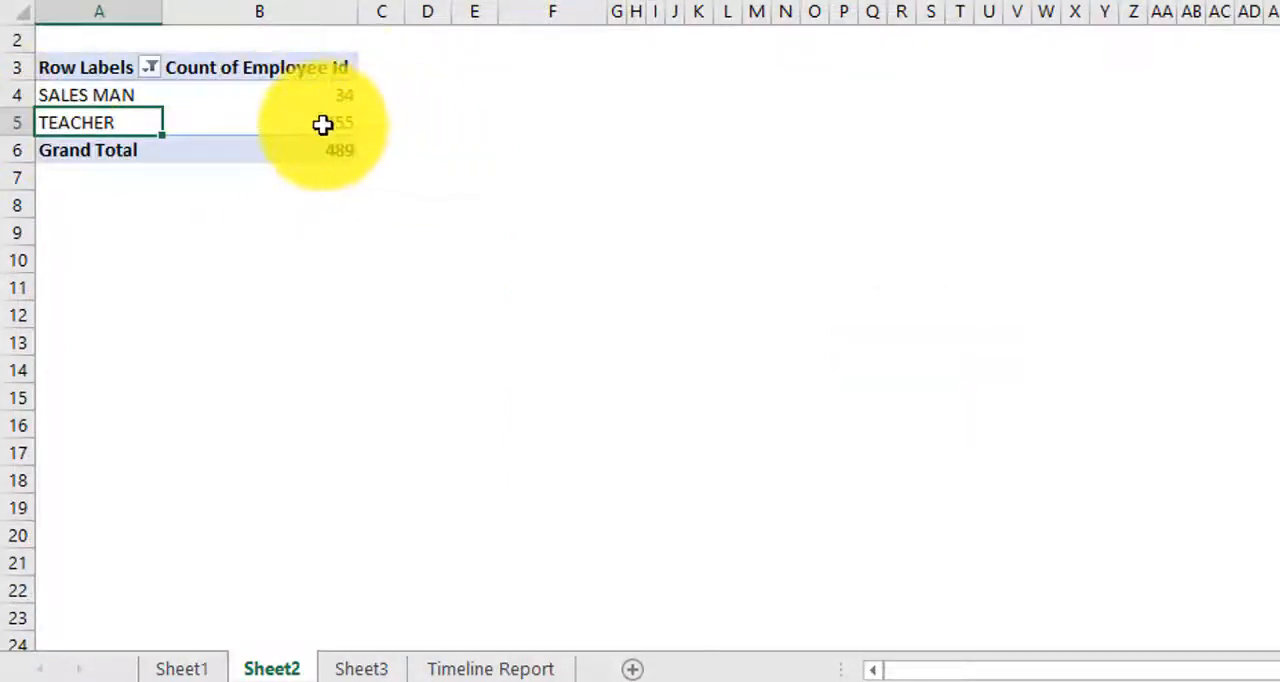
# Step: Check the filtered SALES MAN and TEACHER counts and clear the filter from Designation
pyautogui.moveTo(323, 123)
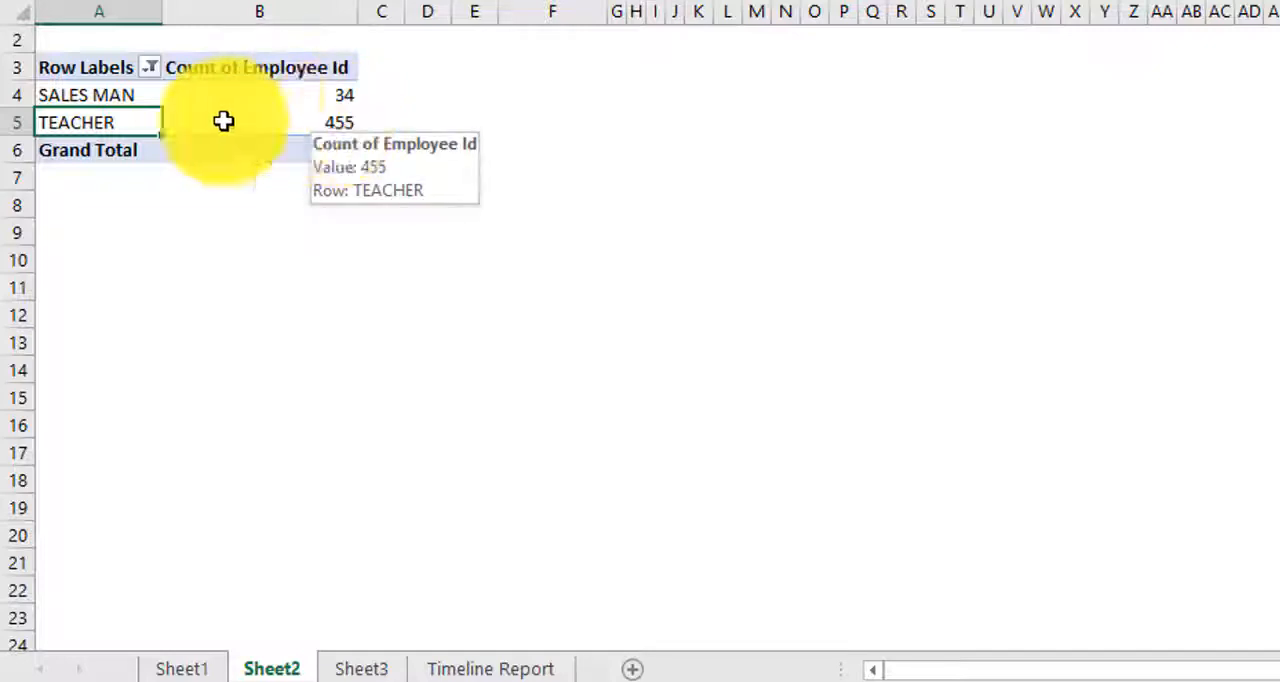
pyautogui.click(256, 94)
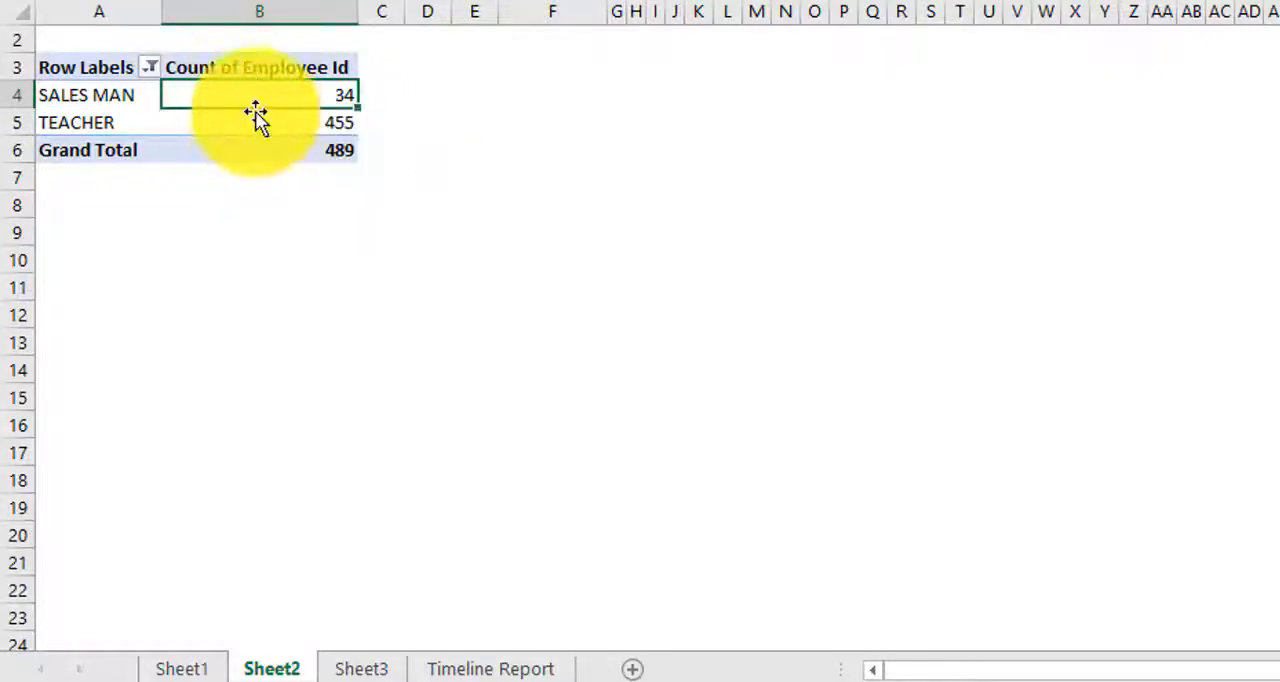
pyautogui.moveTo(254, 118)
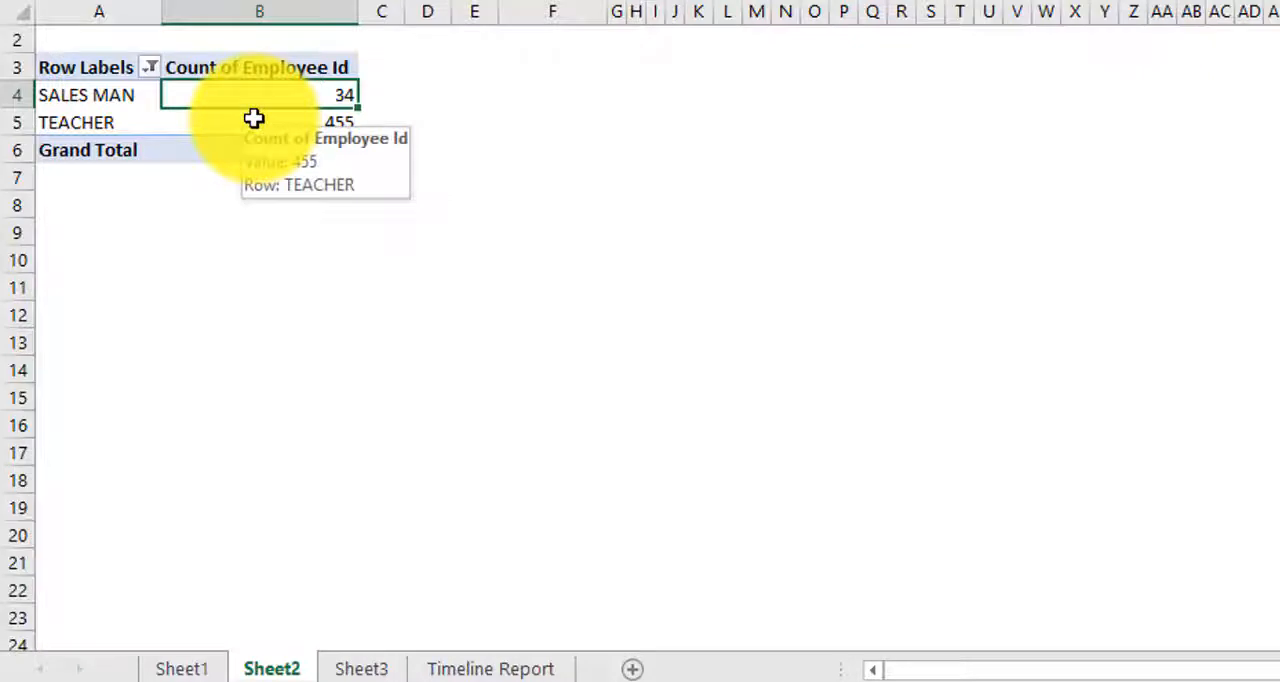
pyautogui.click(145, 68)
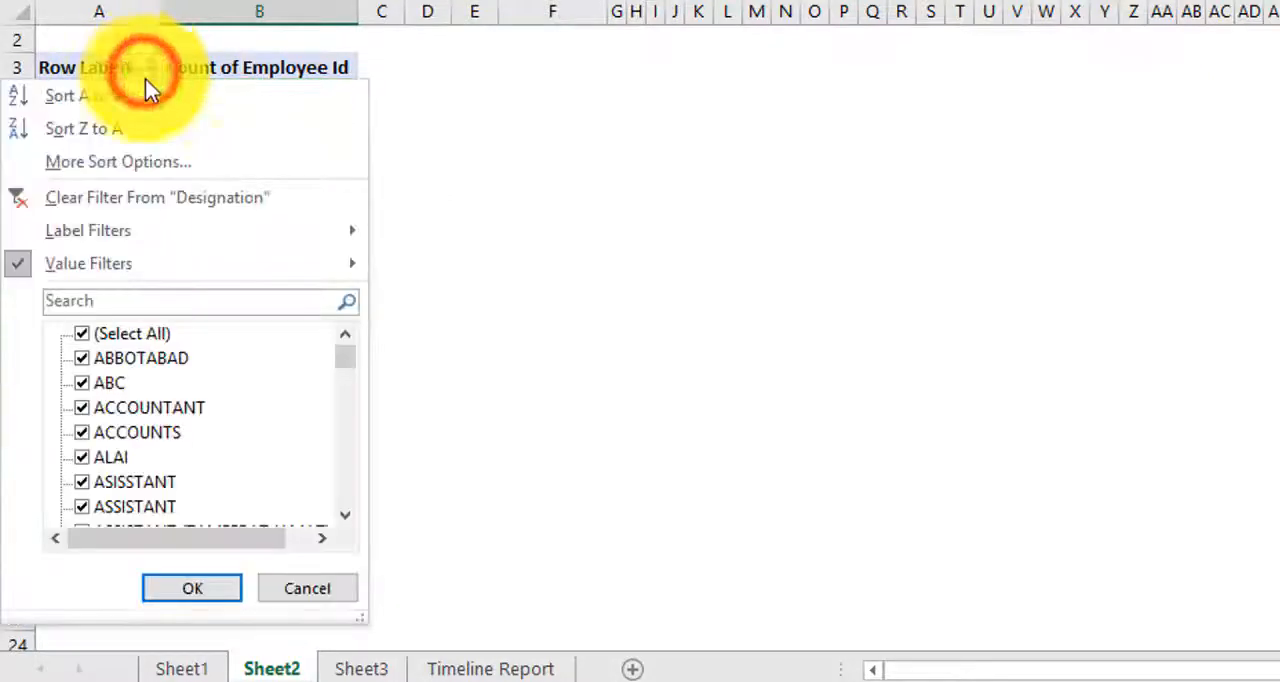
pyautogui.click(134, 208)
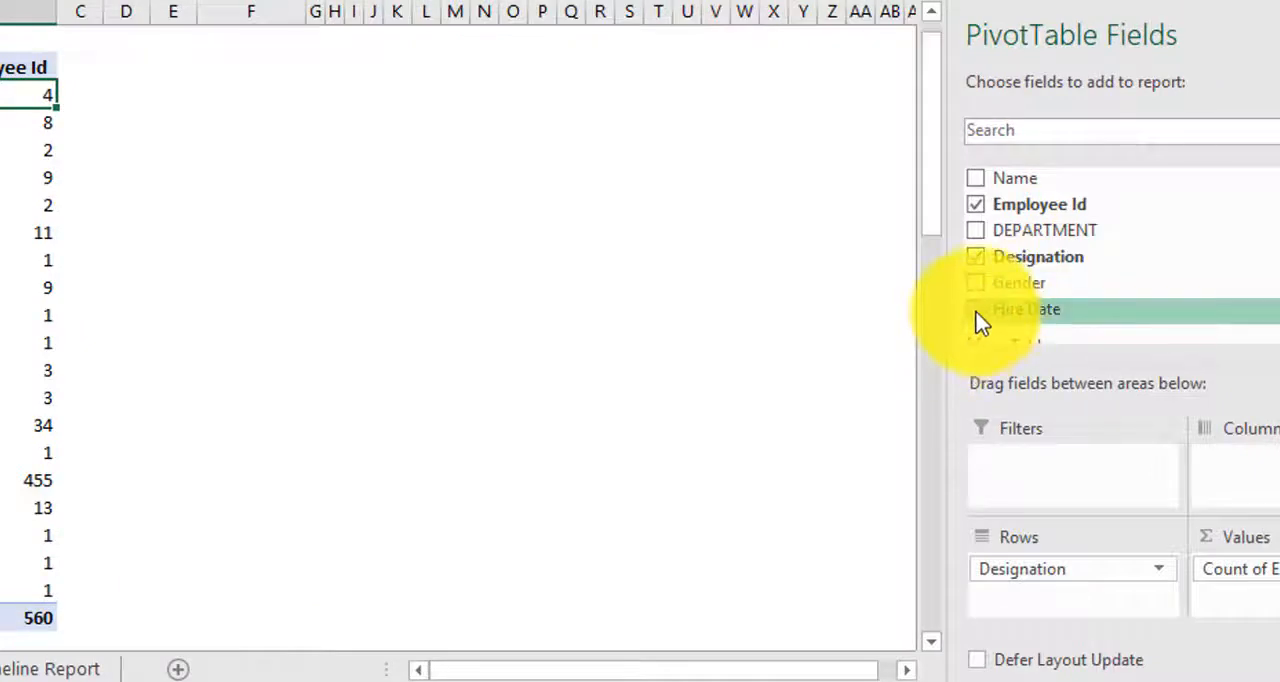
# Step: Add Hire Date to the pivot table's rows below Designation and ungroup it into individual dates
pyautogui.moveTo(978, 318); pyautogui.dragTo(1024, 592)
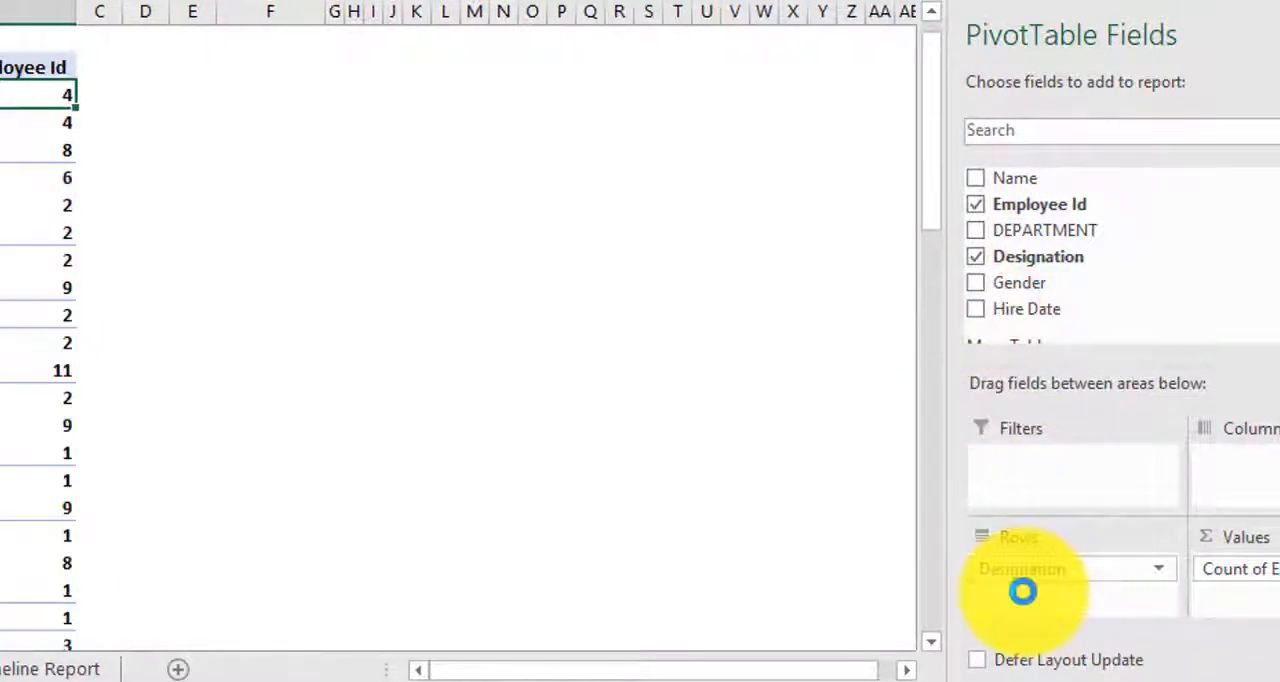
pyautogui.click(126, 121)
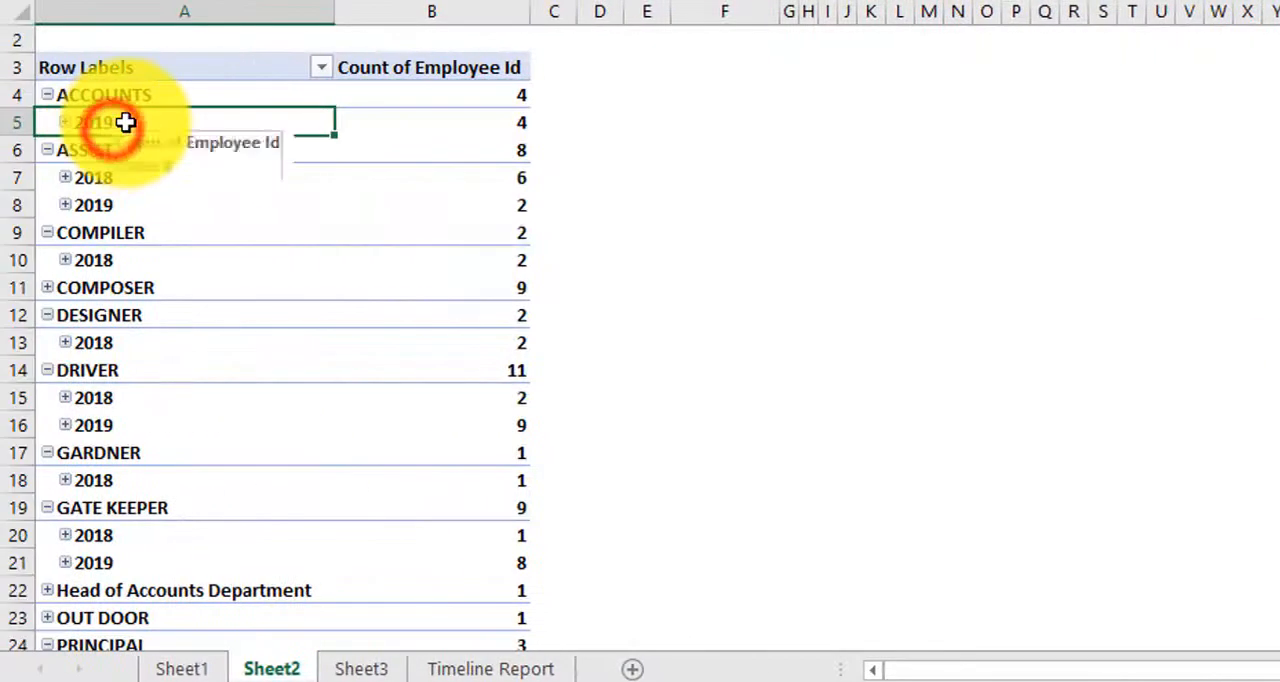
pyautogui.rightClick(126, 121)
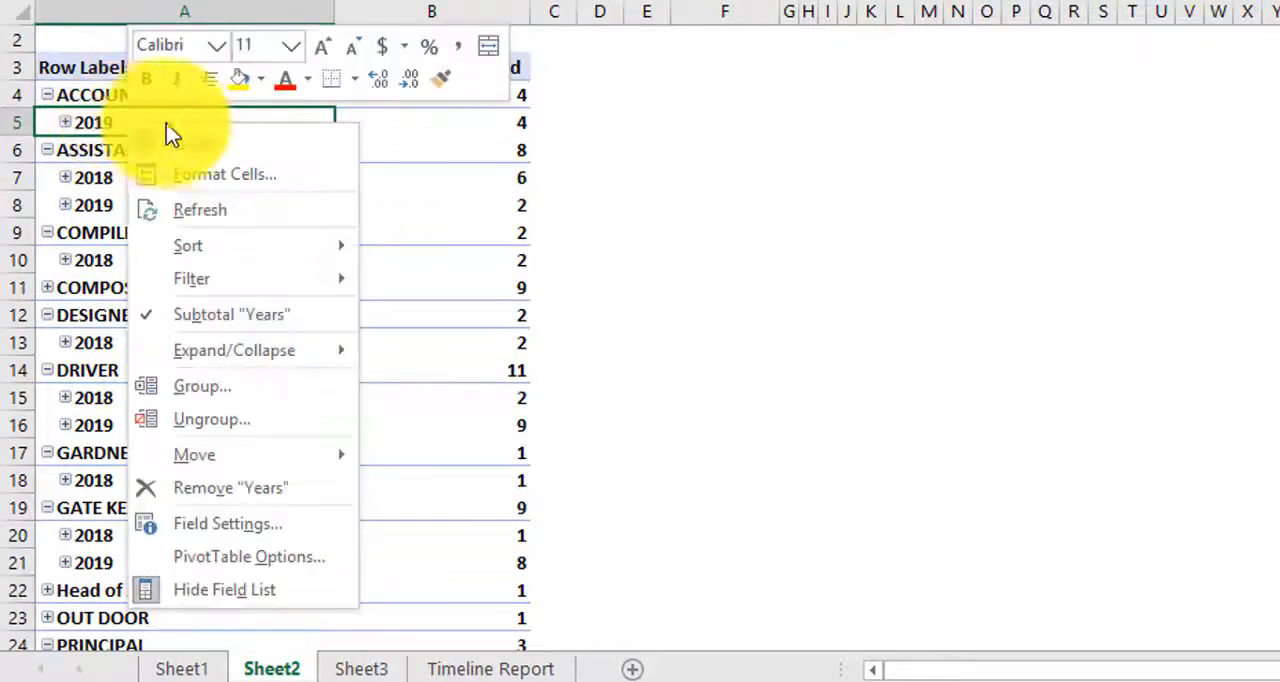
pyautogui.click(210, 420)
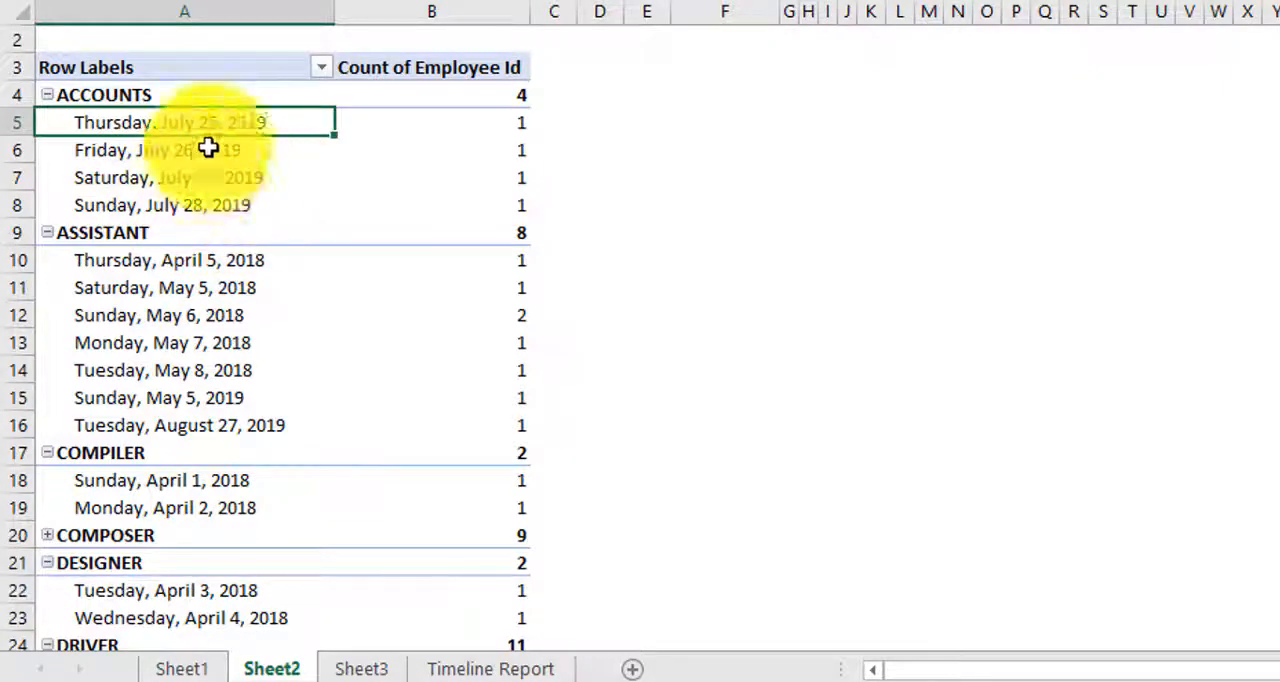
pyautogui.click(321, 67)
pyautogui.click(409, 206)
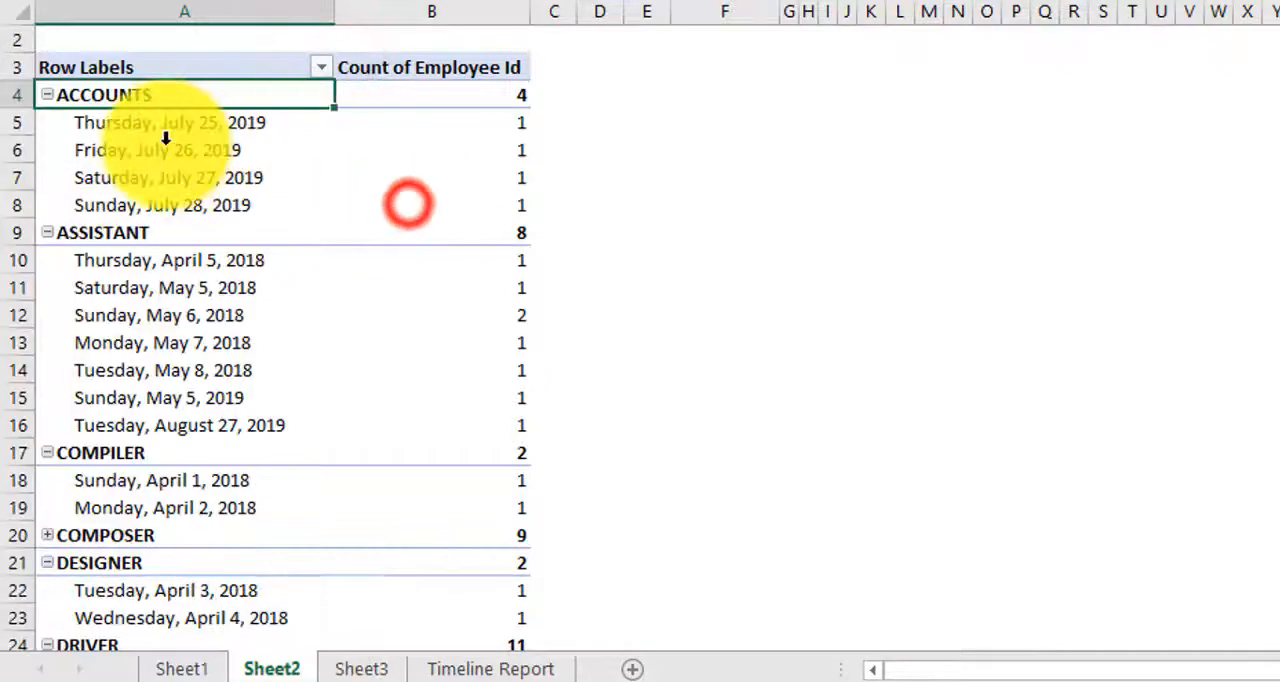
pyautogui.click(172, 130)
# Step: Start a date filter on the Hire Date row labels using the "is between" condition
pyautogui.click(250, 145)
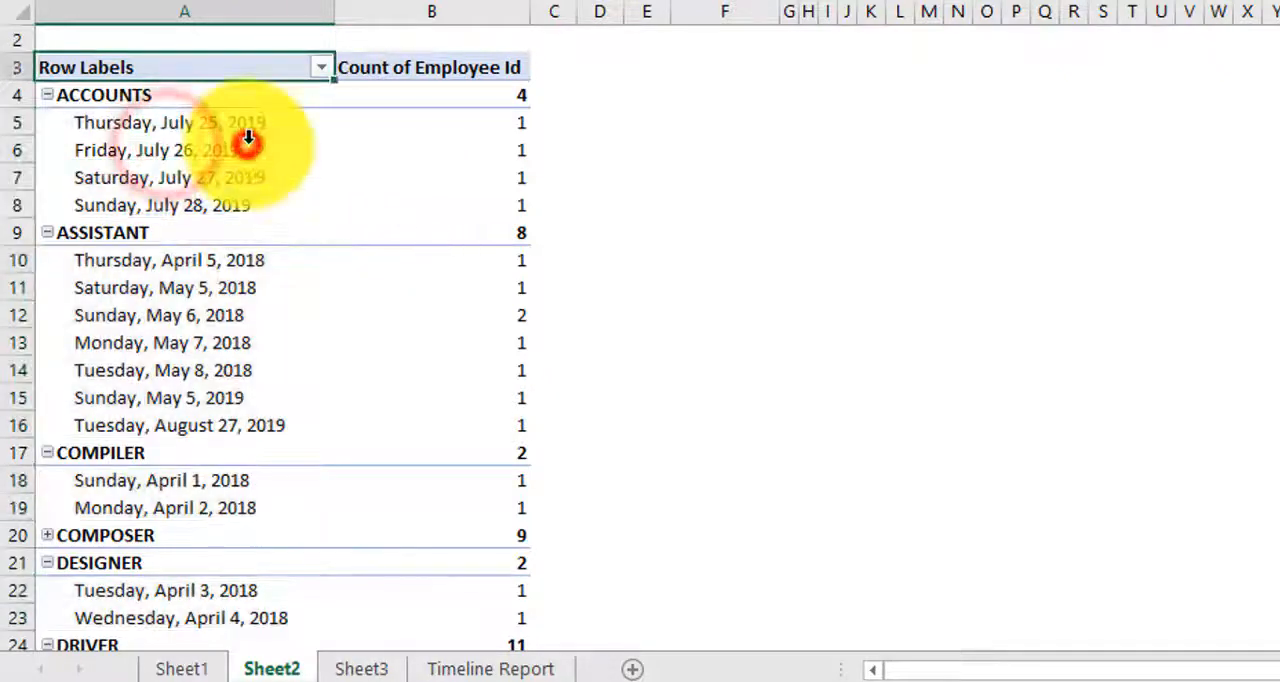
pyautogui.click(322, 67)
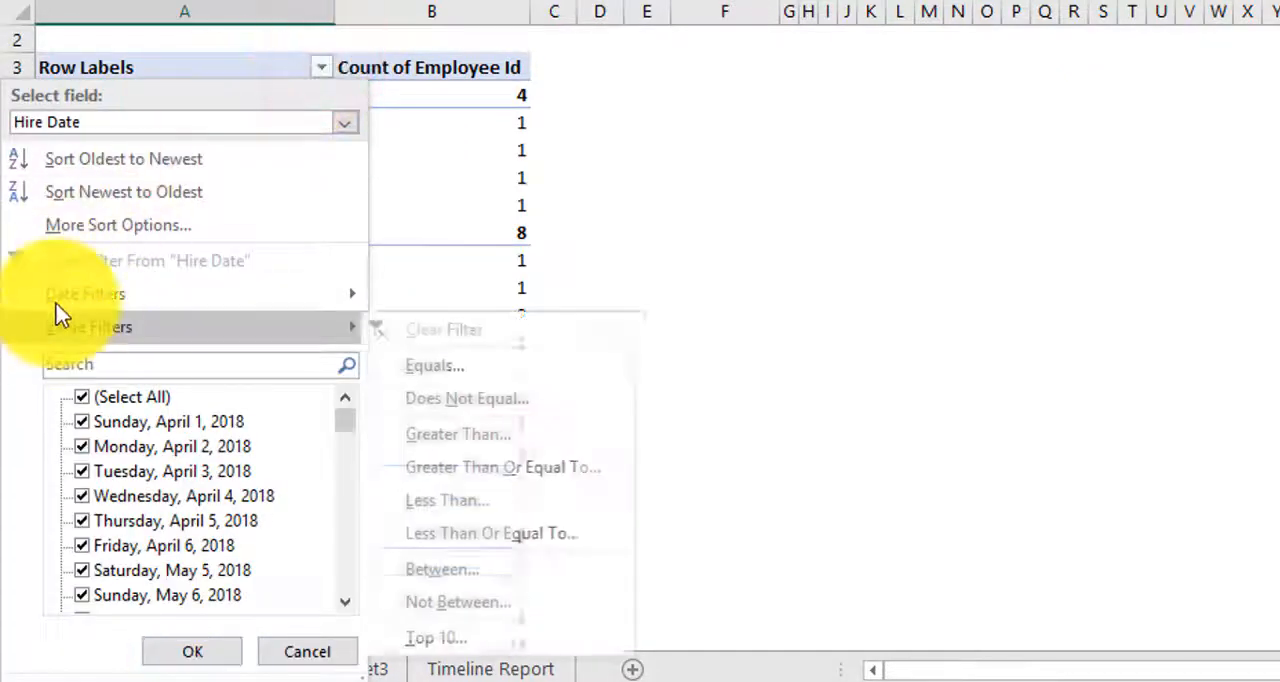
pyautogui.moveTo(100, 292)
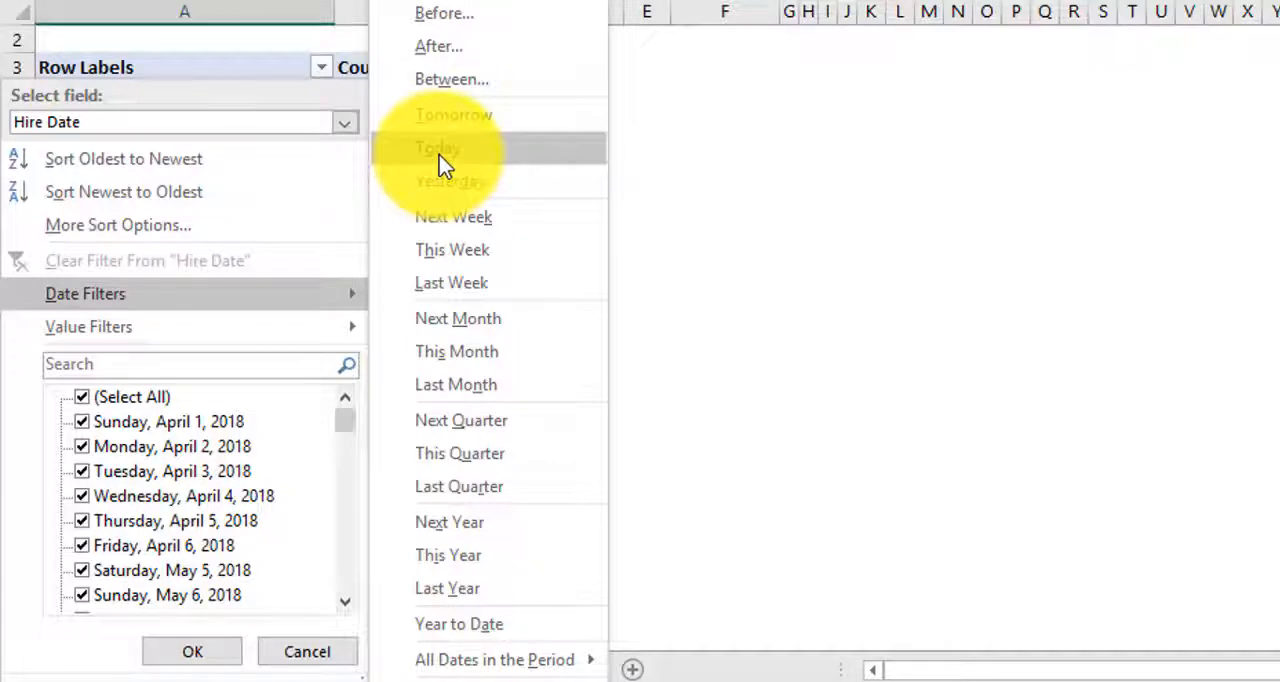
pyautogui.click(460, 80)
pyautogui.moveTo(621, 185); pyautogui.dragTo(660, 159)
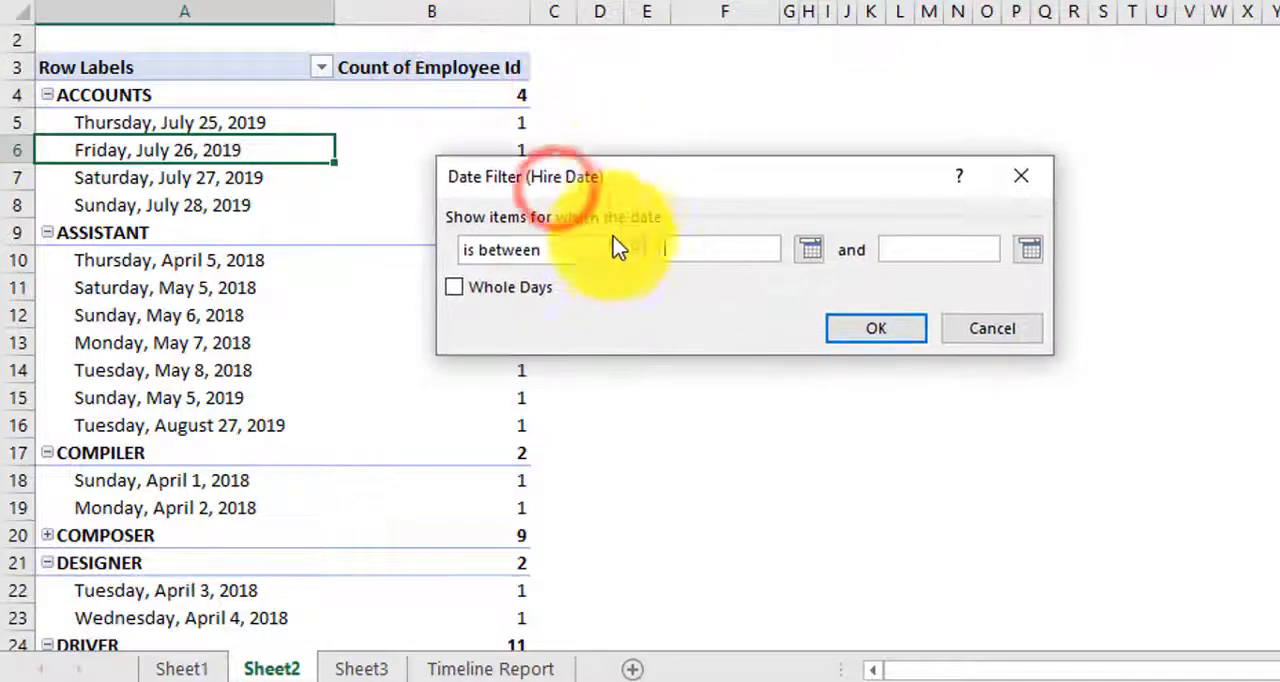
pyautogui.click(625, 250)
pyautogui.click(687, 294)
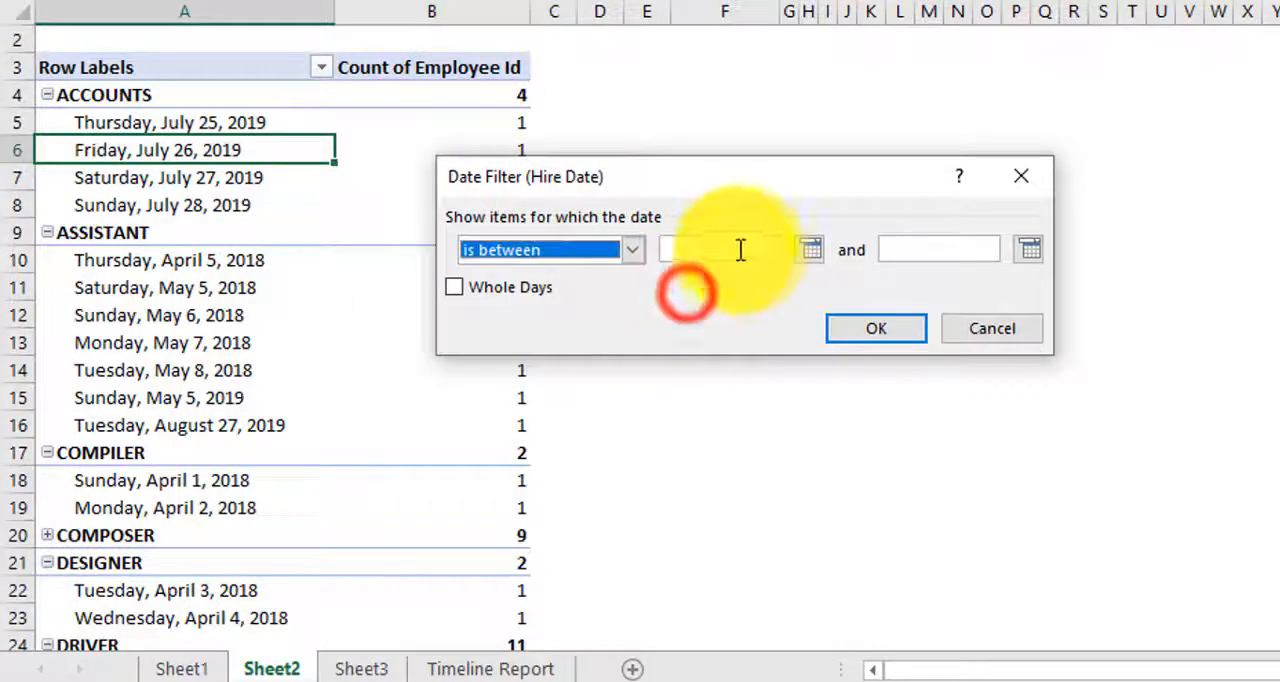
# Step: Set the Hire Date filter's range from 1/4/2018 to 1/4/2019 and apply it to the pivot table
pyautogui.click(766, 249)
pyautogui.click(810, 250)
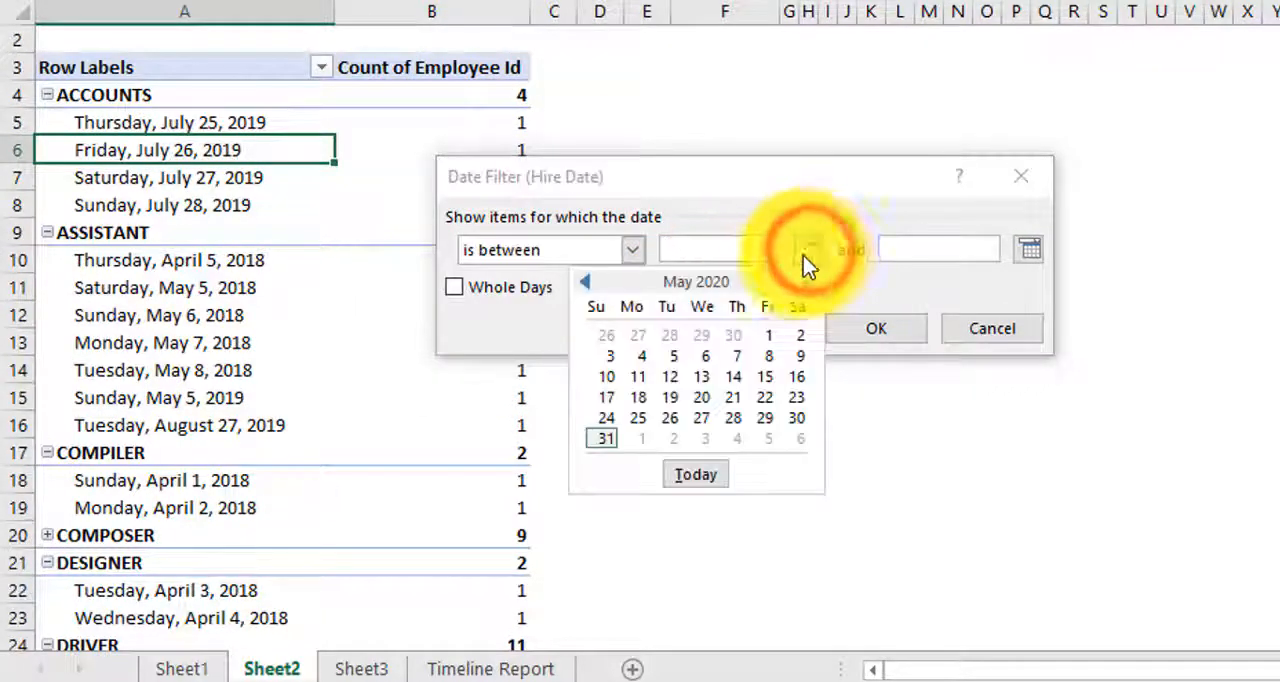
pyautogui.click(686, 251)
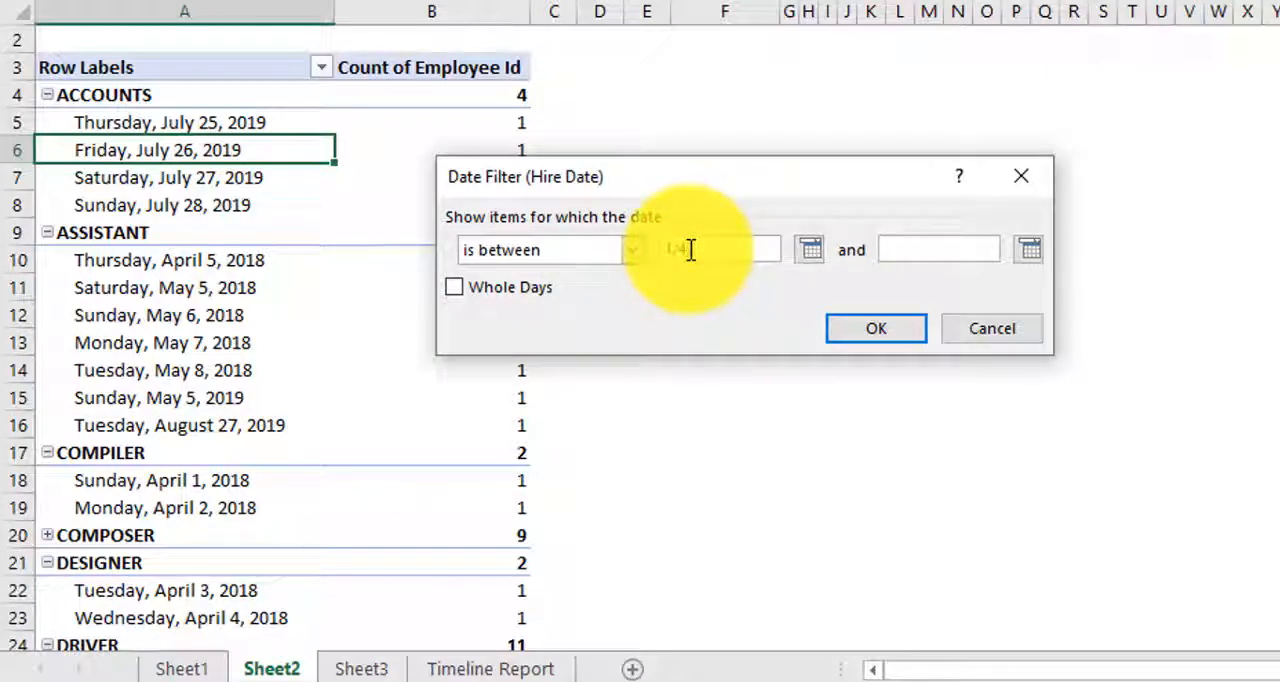
pyautogui.write('1/4/2018')
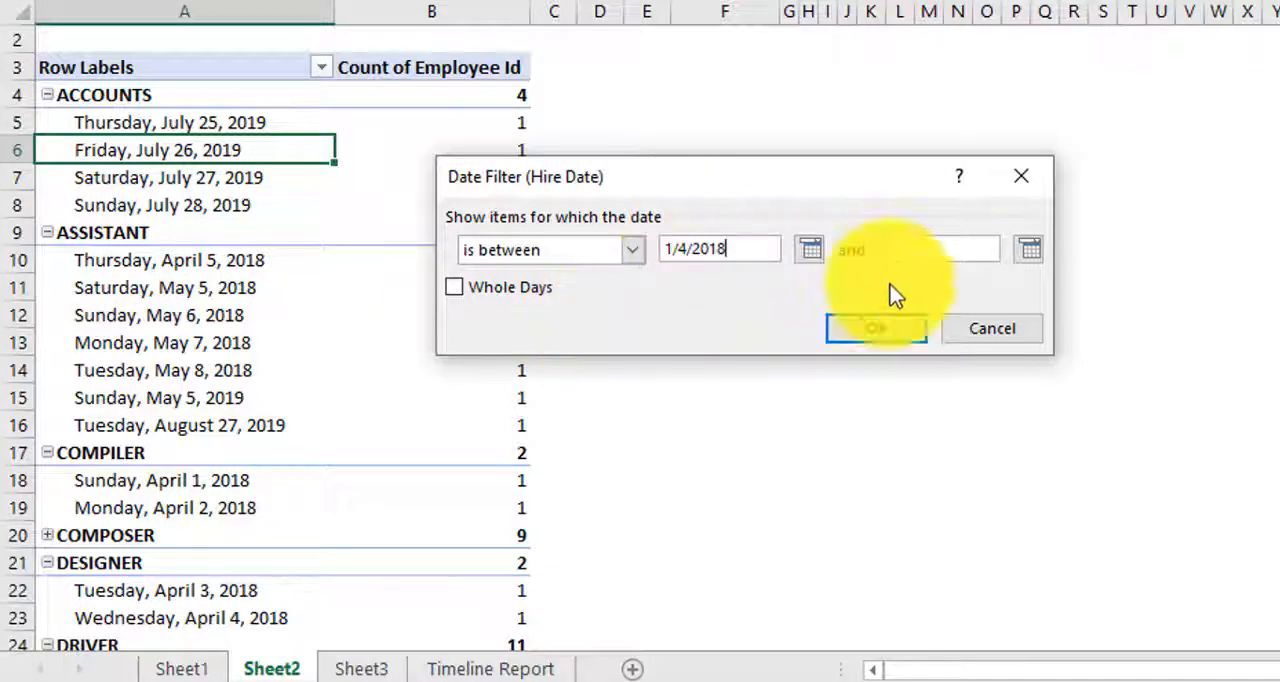
pyautogui.click(938, 255)
pyautogui.write('1/')
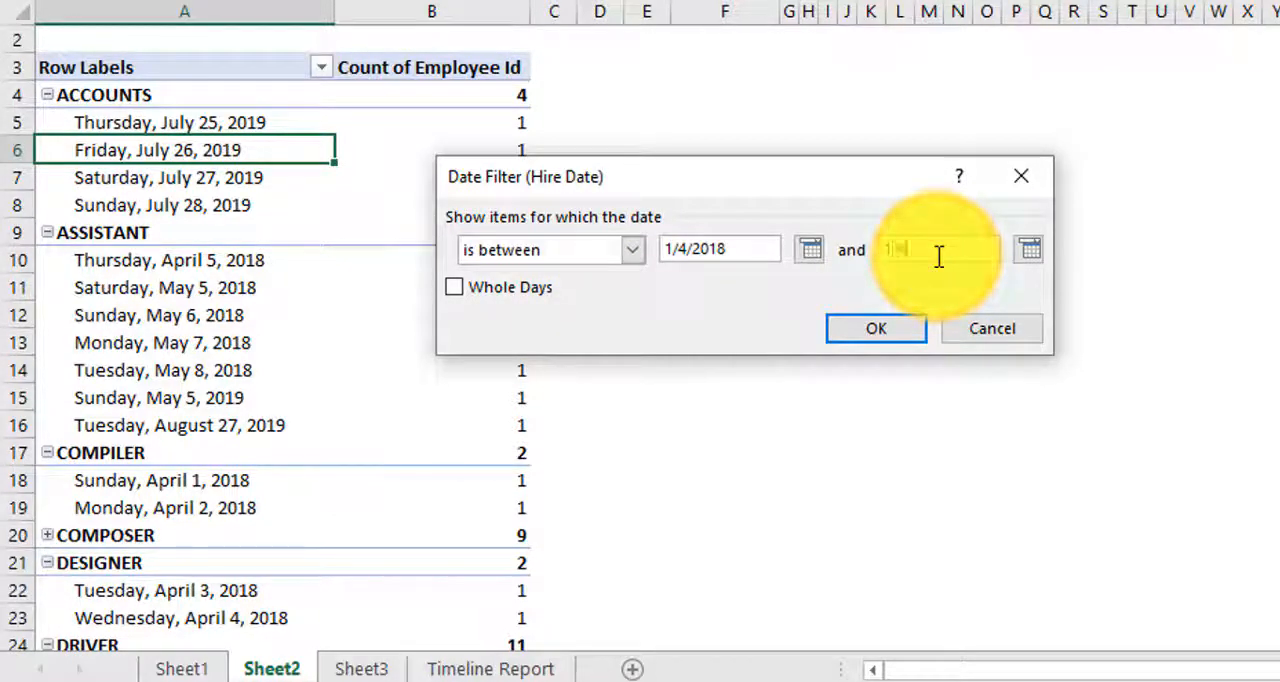
pyautogui.write('4/20')
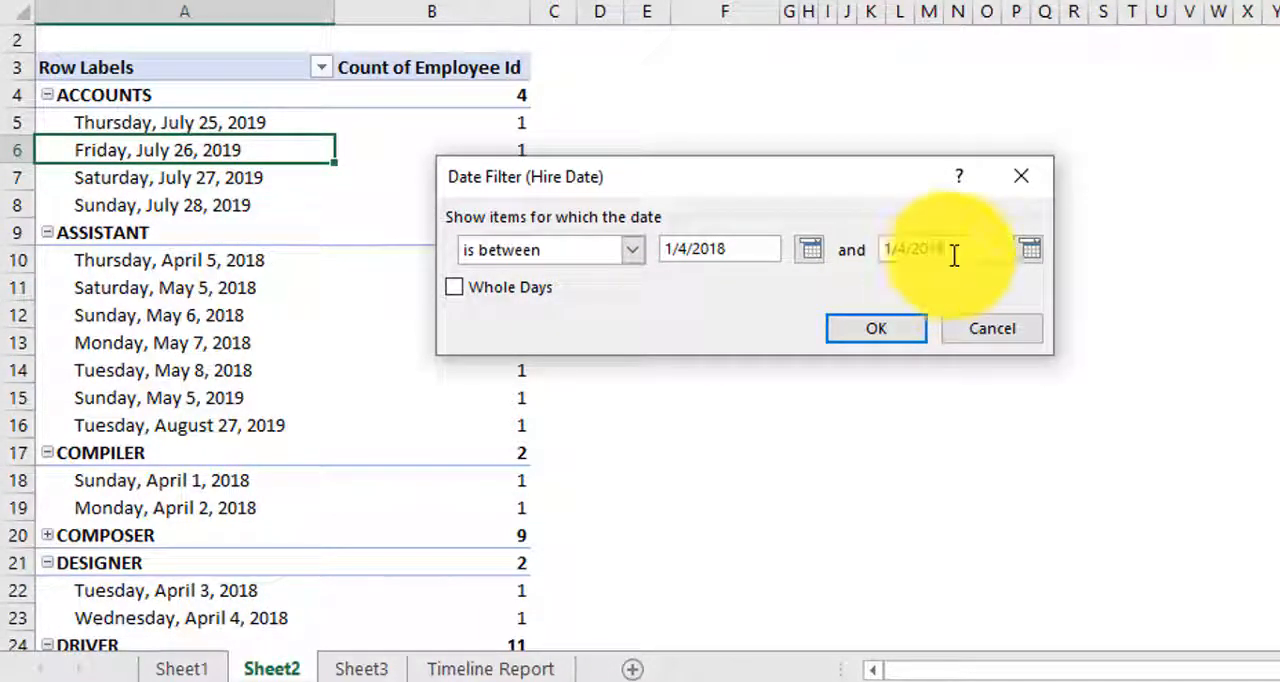
pyautogui.write('19')
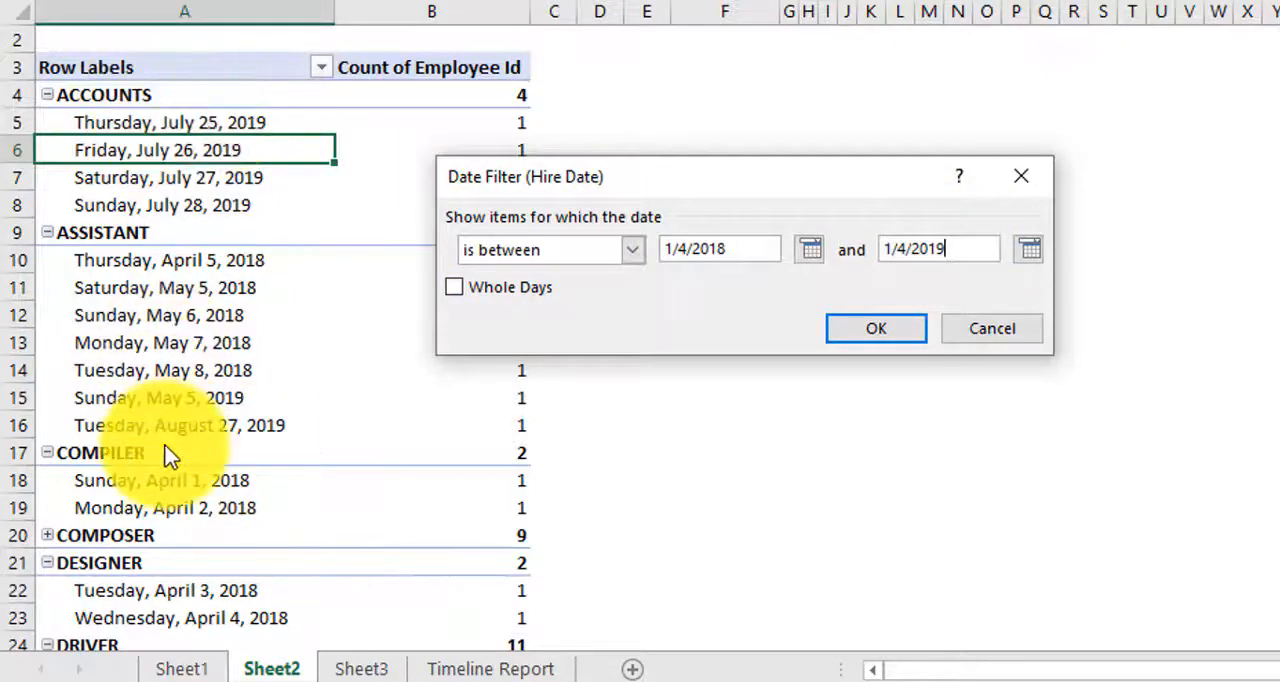
pyautogui.click(880, 328)
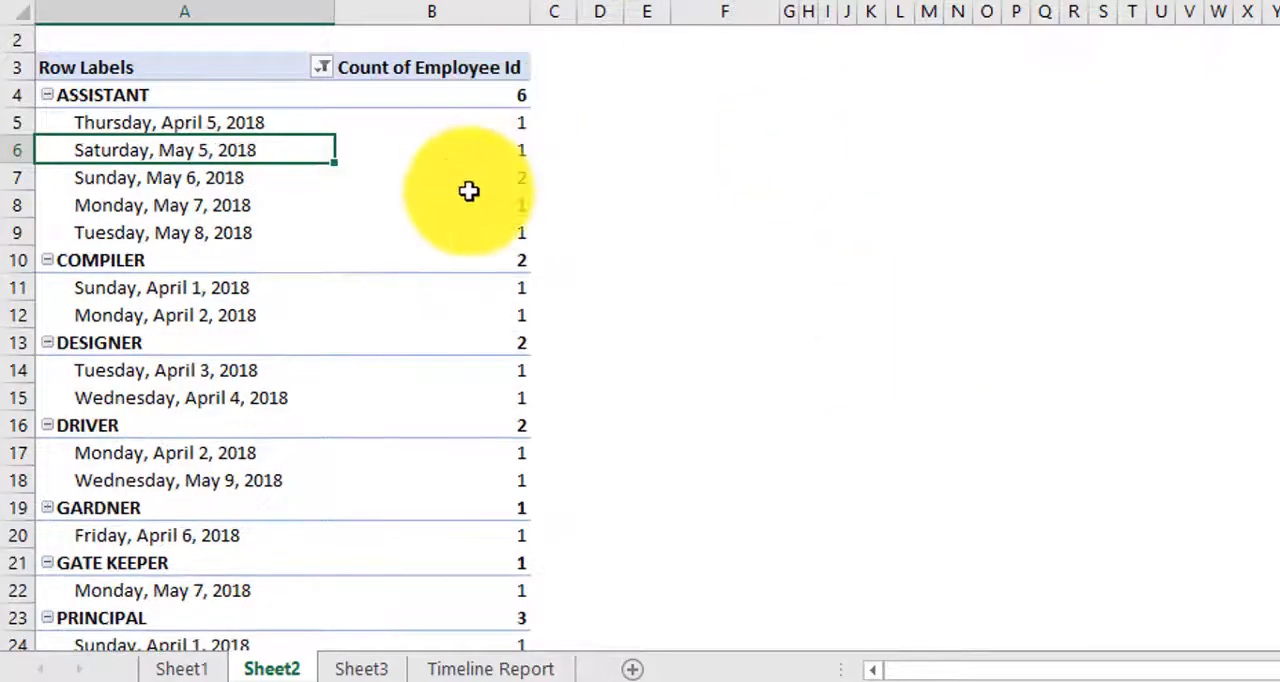
# Step: Review the date-filtered report and group the Hire Date row labels by Quarters only
pyautogui.scroll(-8, 497, 183)
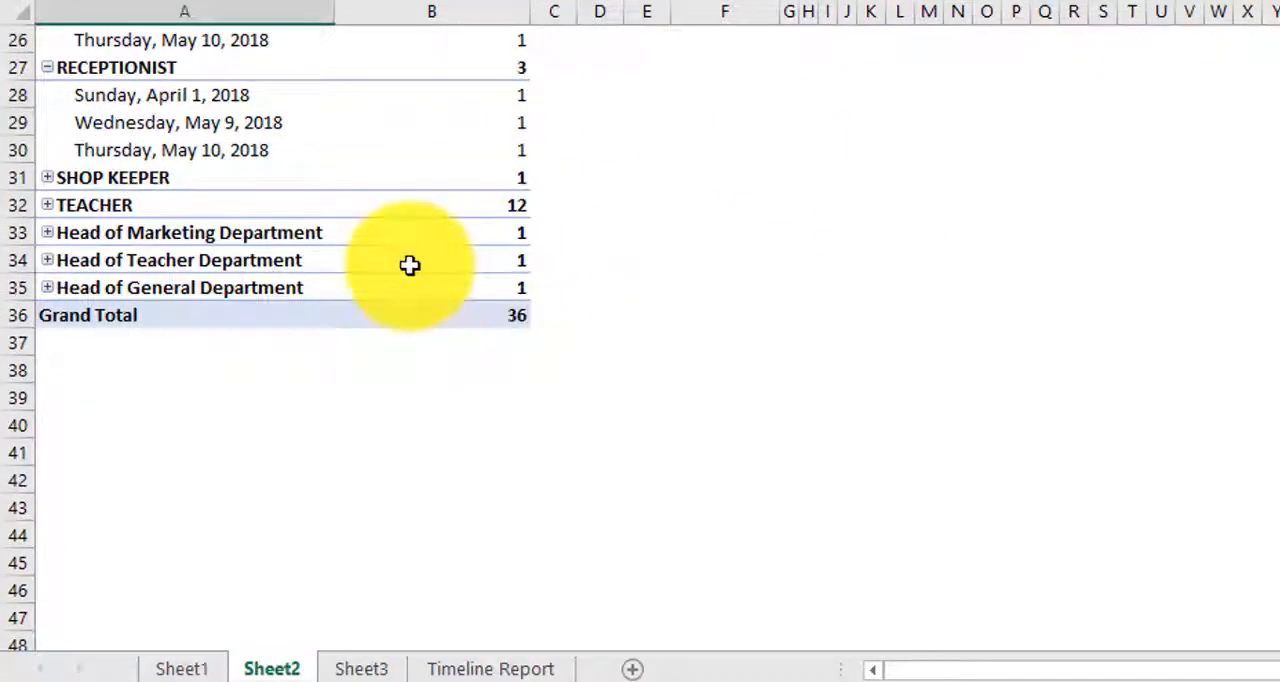
pyautogui.scroll(1, 384, 213)
pyautogui.scroll(5, 384, 213)
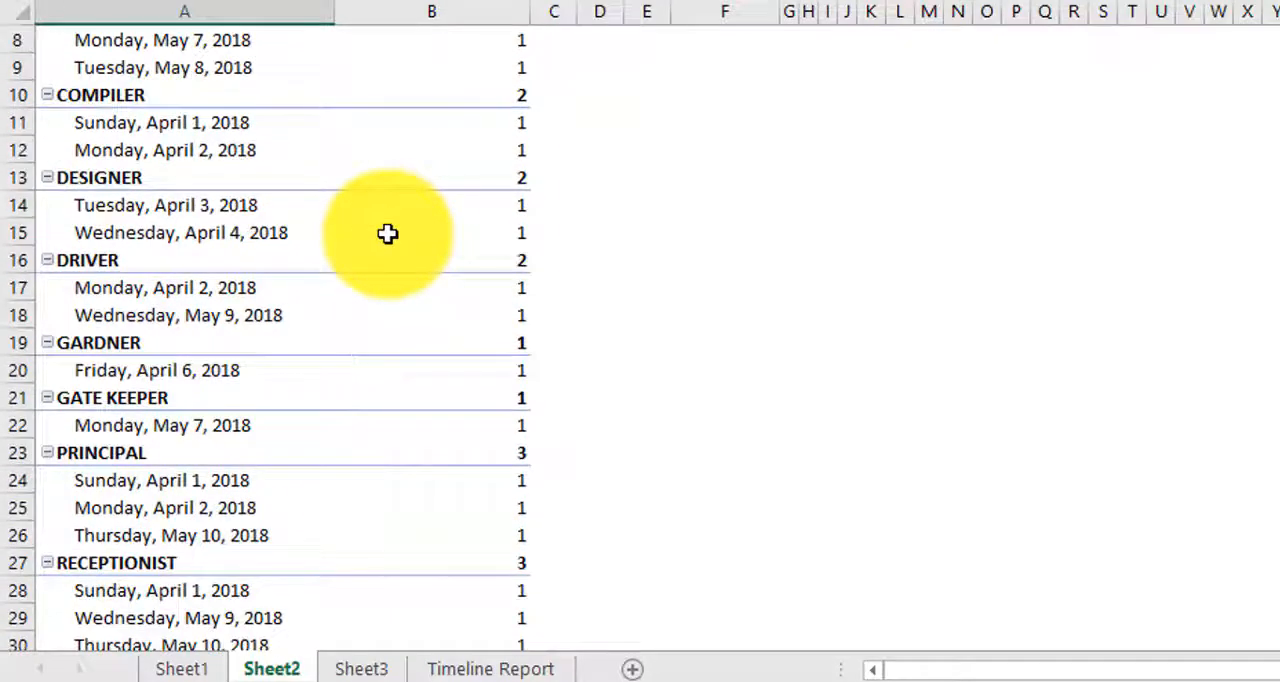
pyautogui.moveTo(388, 233)
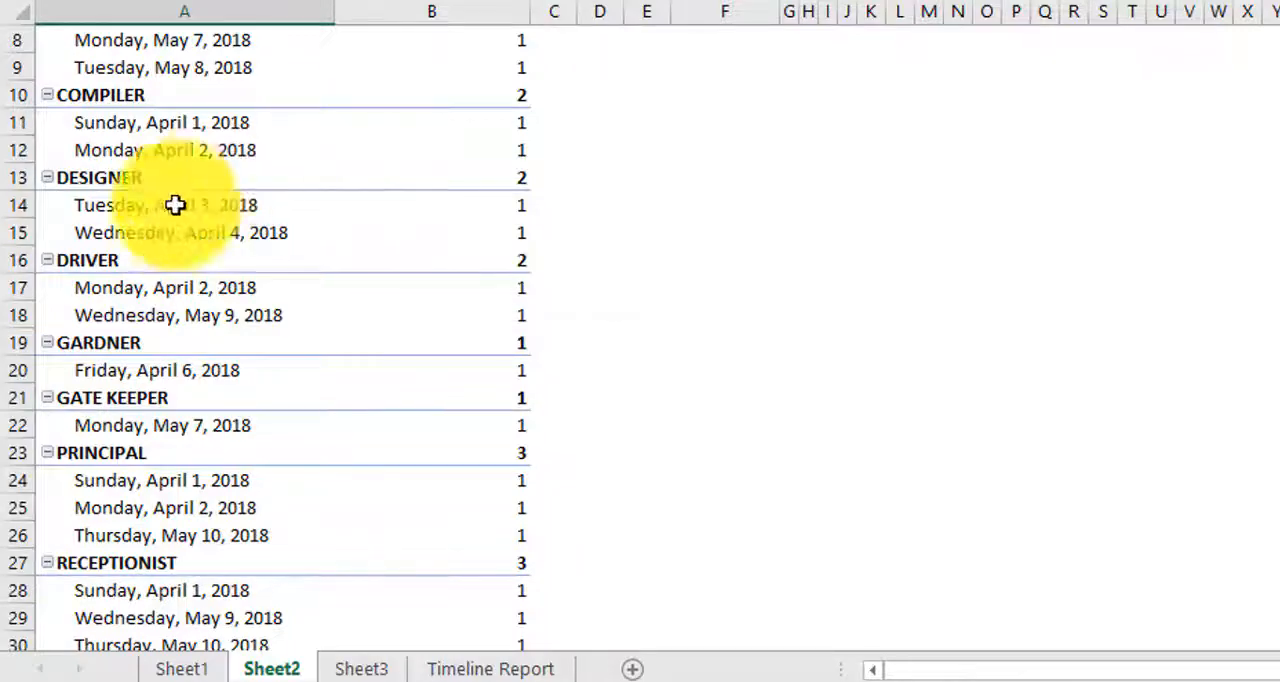
pyautogui.scroll(2, 217, 129)
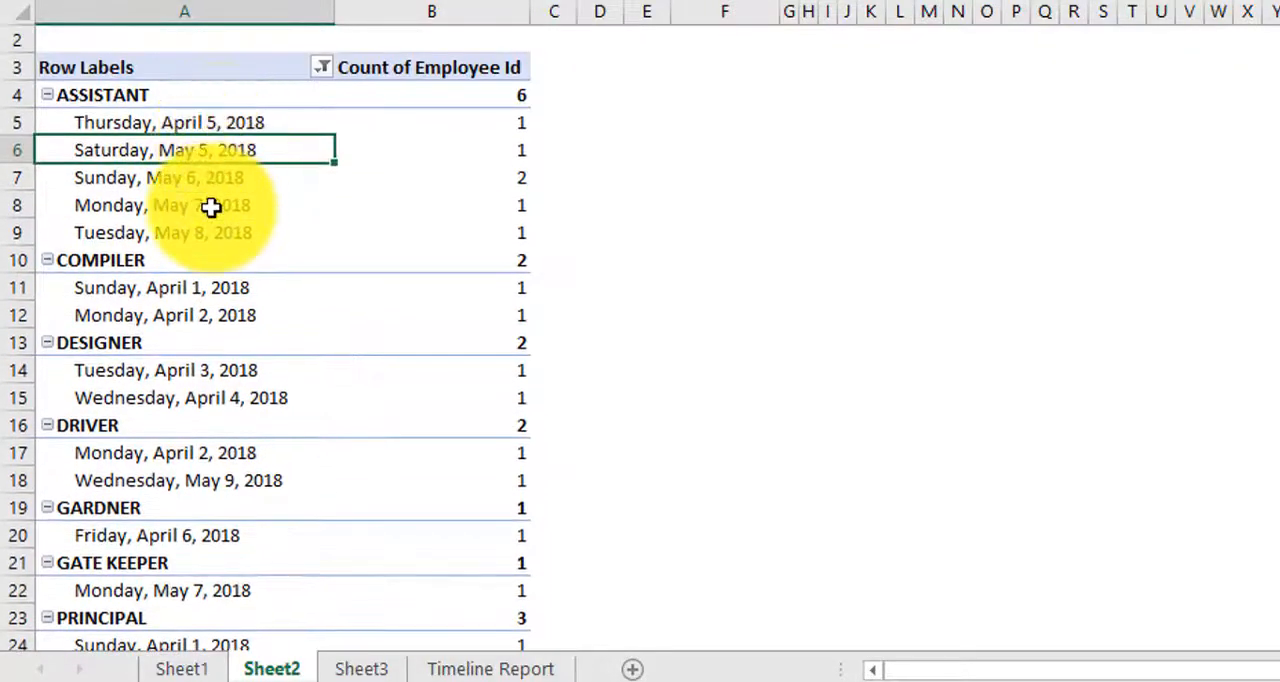
pyautogui.click(190, 172)
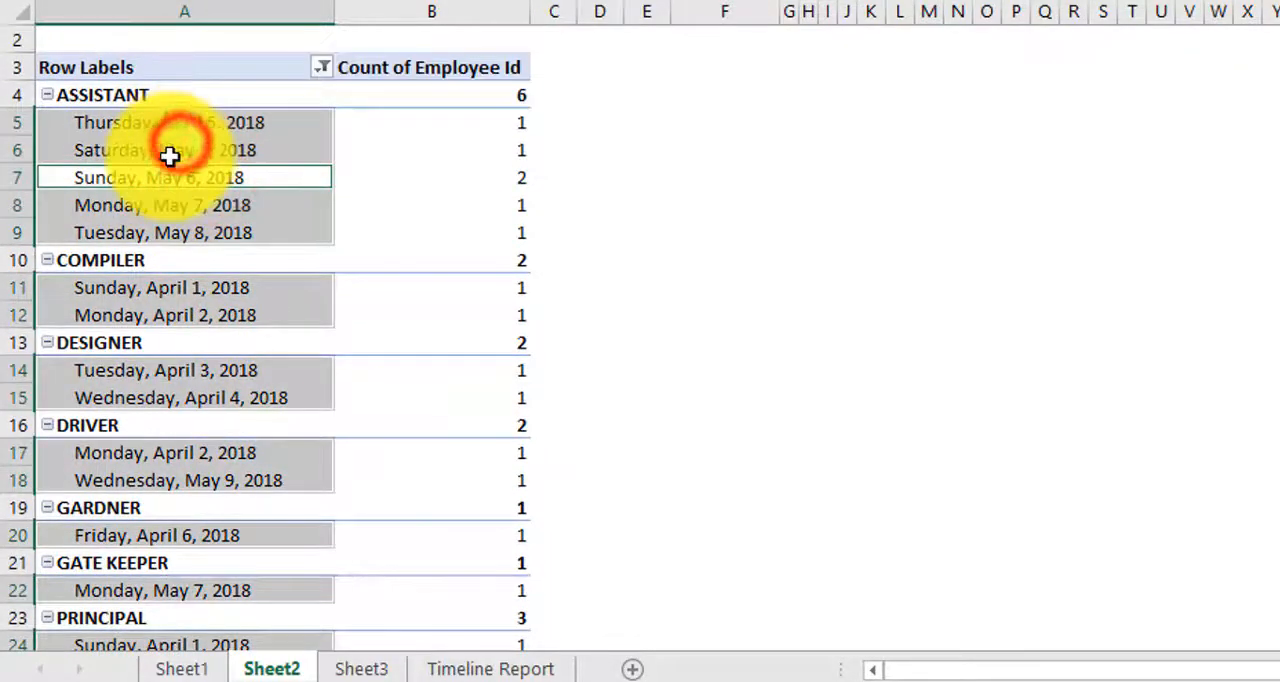
pyautogui.click(171, 153)
pyautogui.rightClick(172, 157)
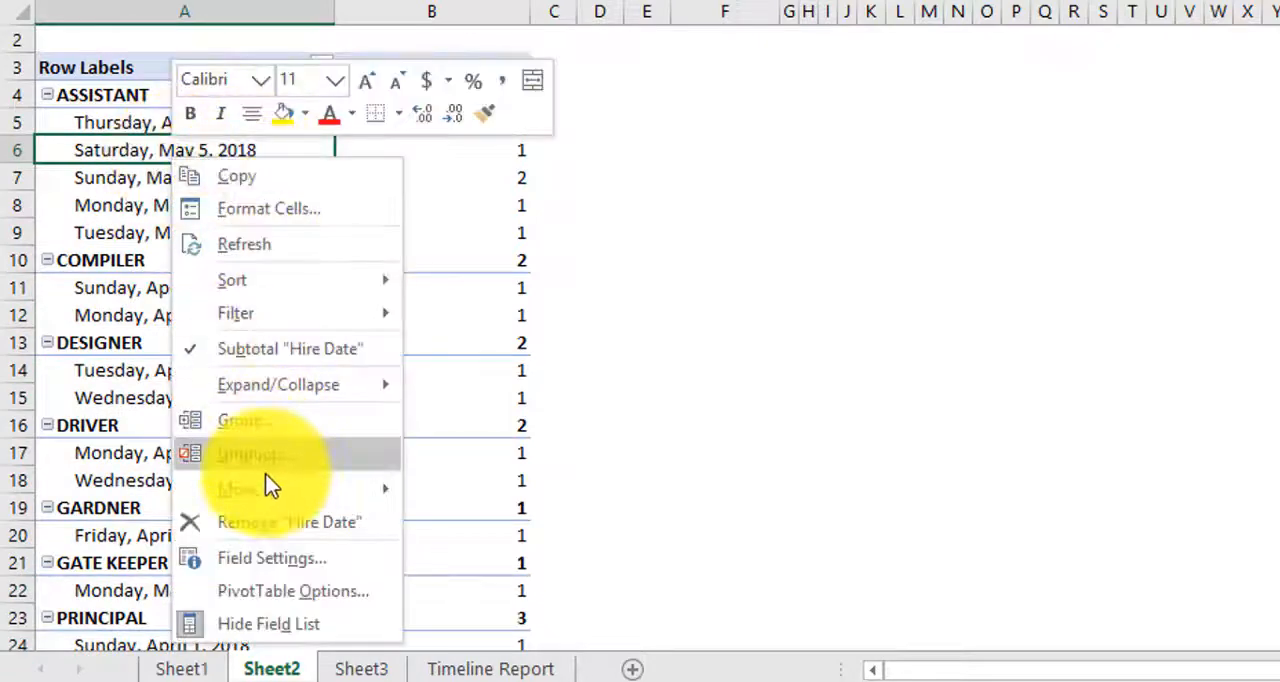
pyautogui.click(272, 421)
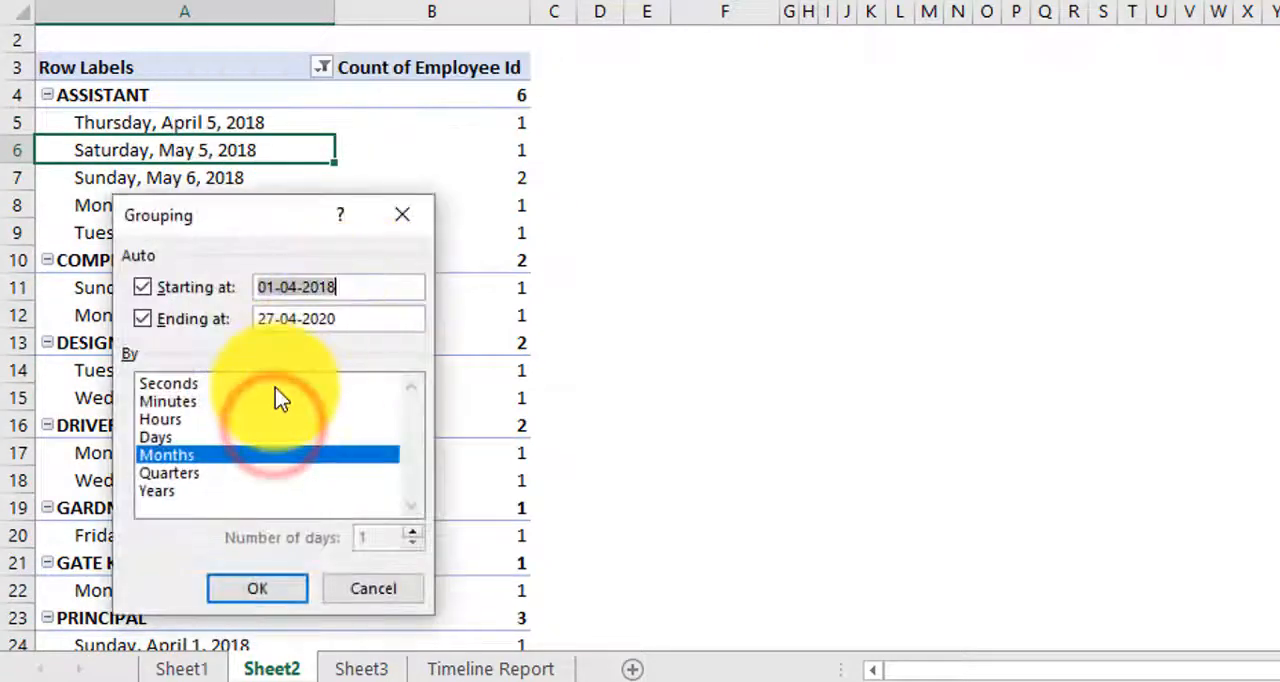
pyautogui.click(166, 474)
pyautogui.click(166, 456)
pyautogui.click(255, 585)
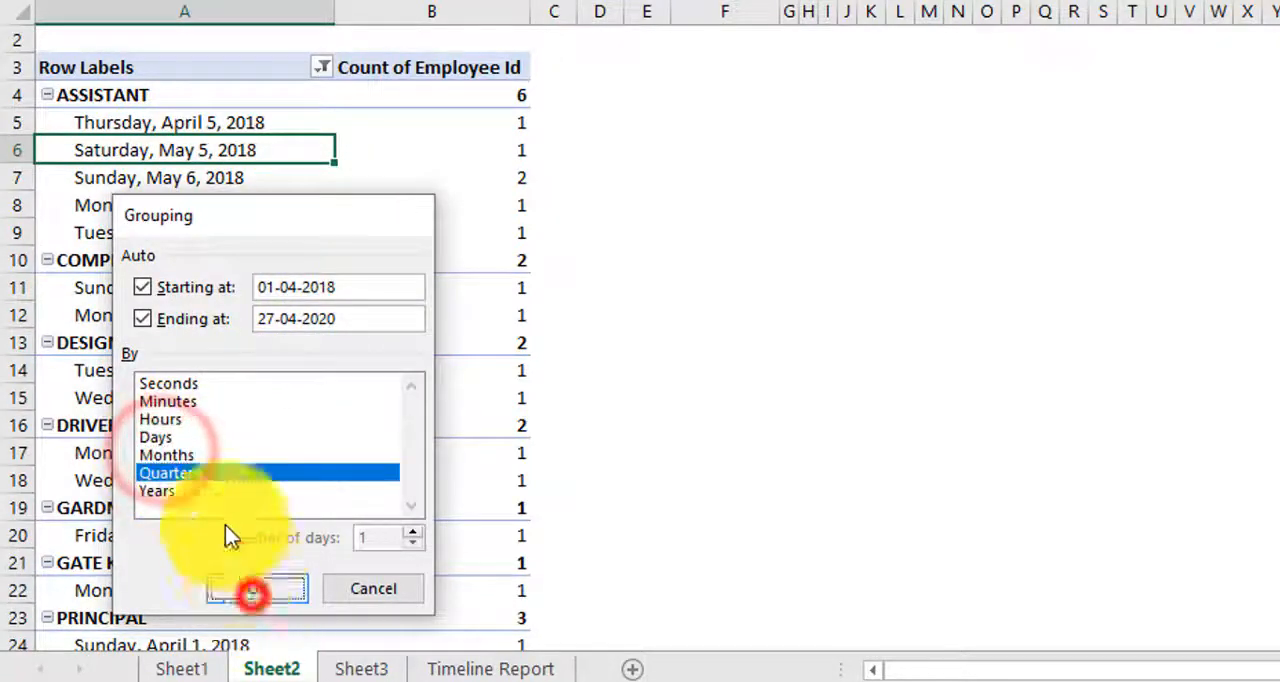
# Step: Move Hire Date from the pivot table's rows to its columns and inspect the Qtr2 counts
pyautogui.scroll(-3, 175, 305)
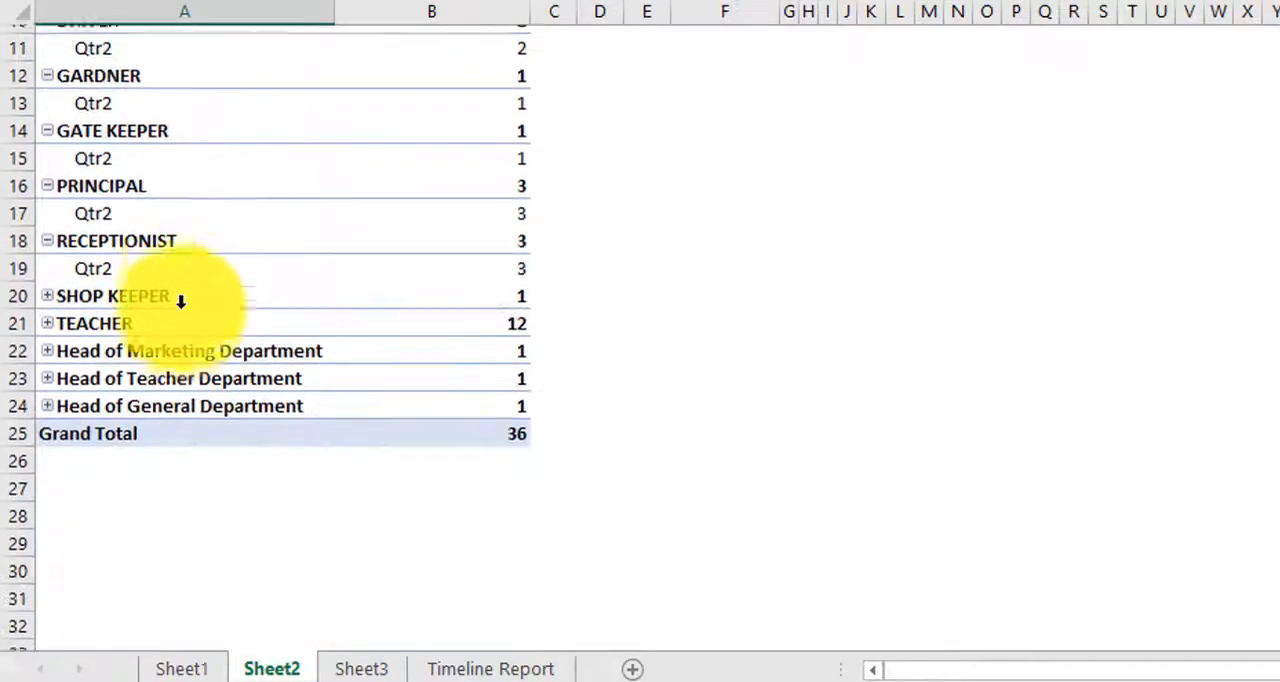
pyautogui.scroll(2, 180, 298)
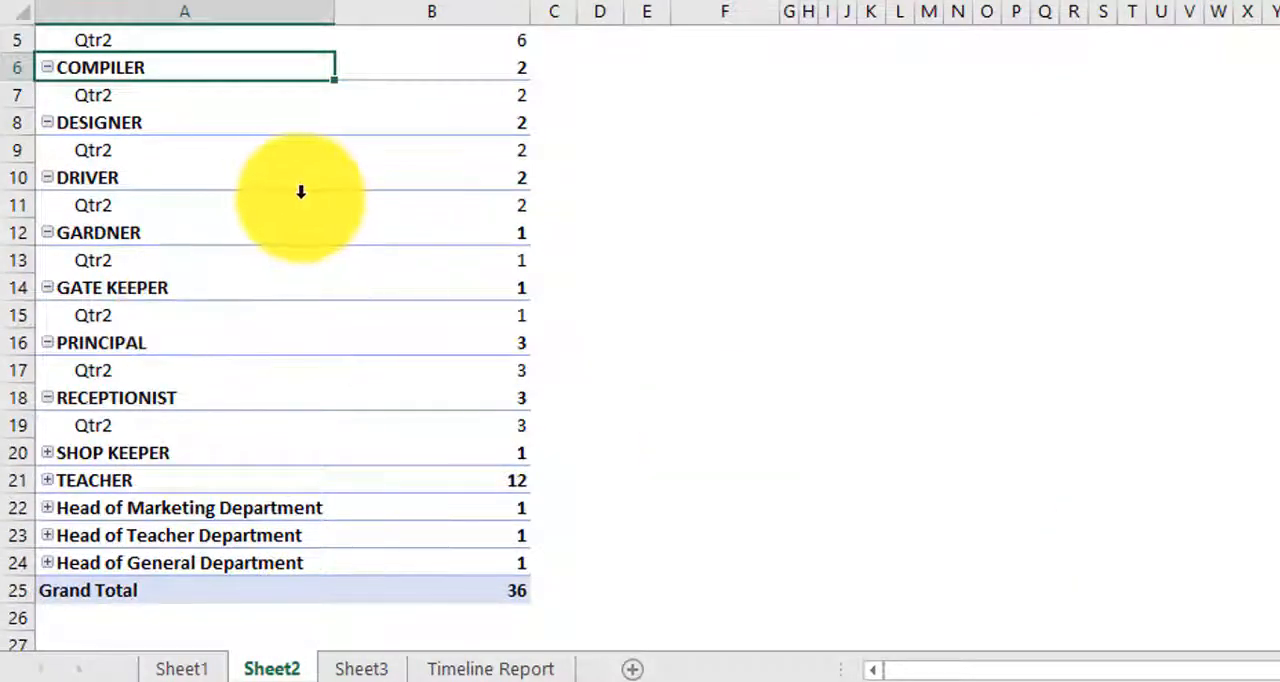
pyautogui.scroll(2, 306, 277)
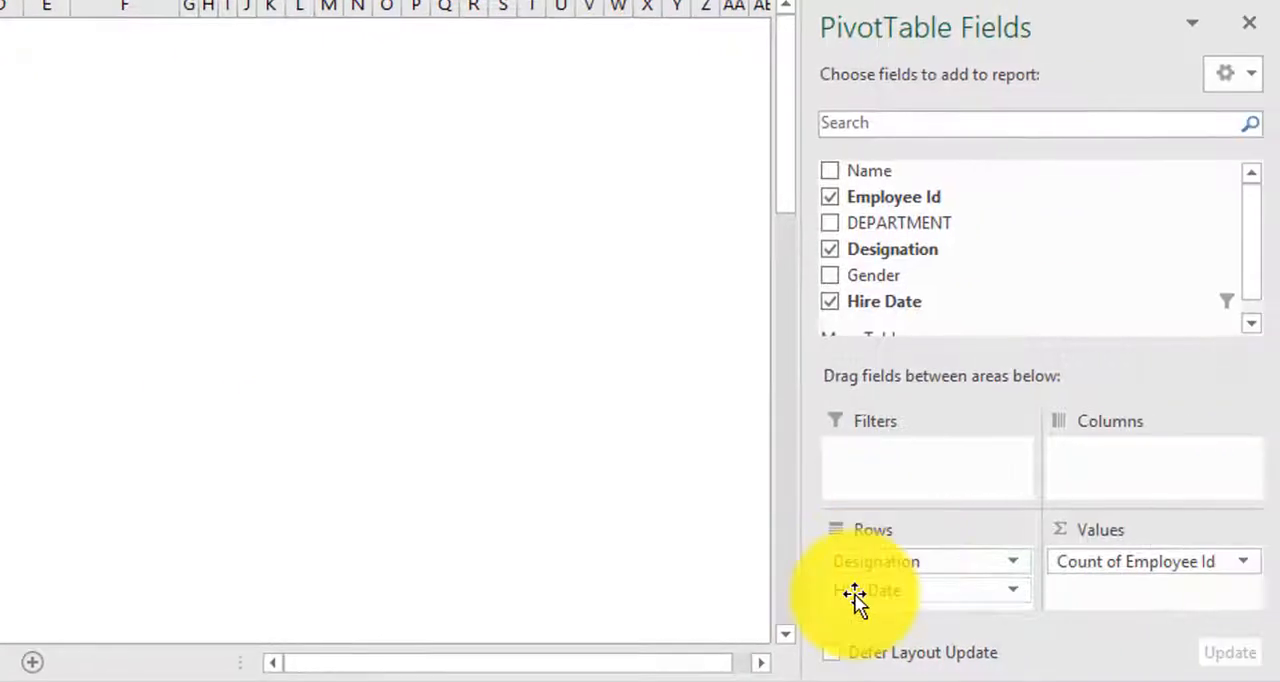
pyautogui.moveTo(851, 592); pyautogui.dragTo(1090, 456)
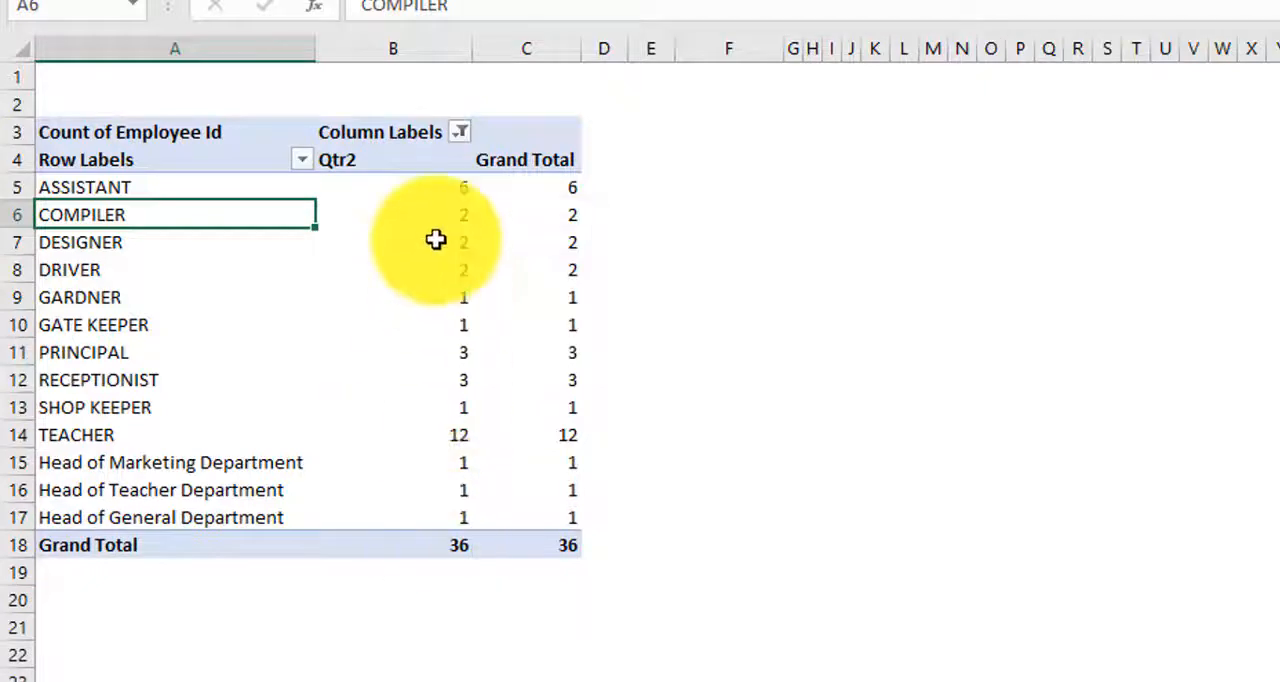
pyautogui.click(396, 161)
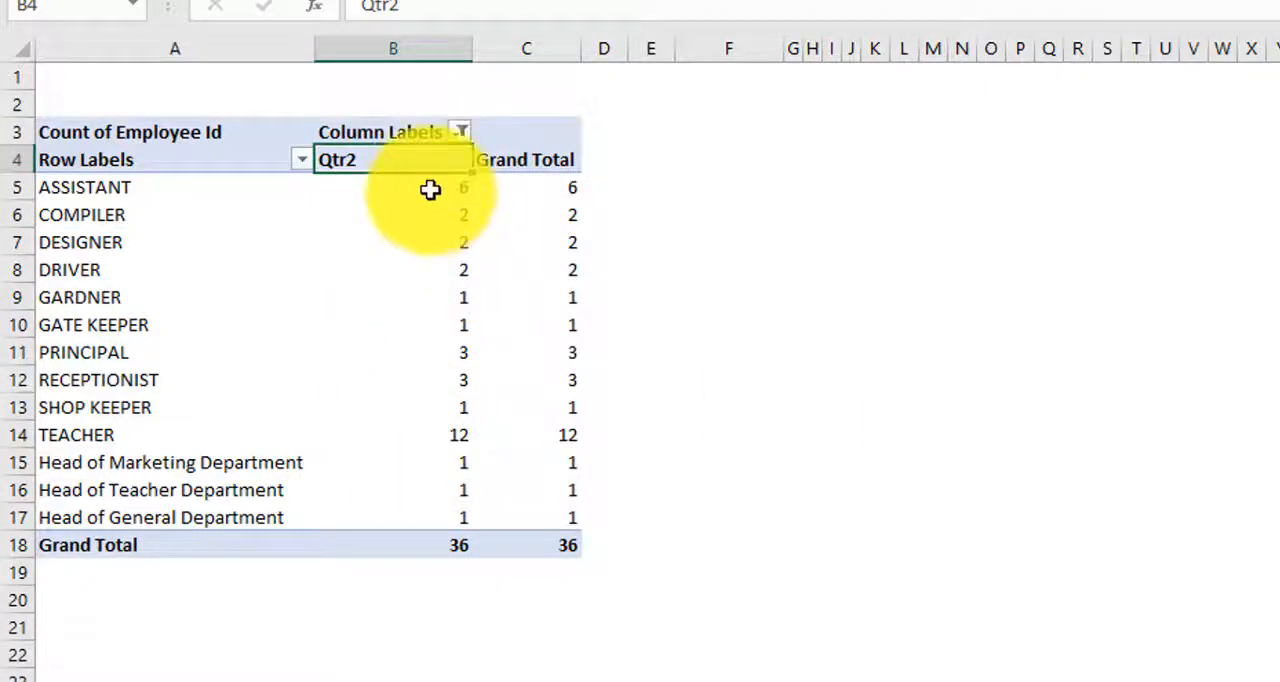
pyautogui.moveTo(430, 189); pyautogui.dragTo(460, 517)
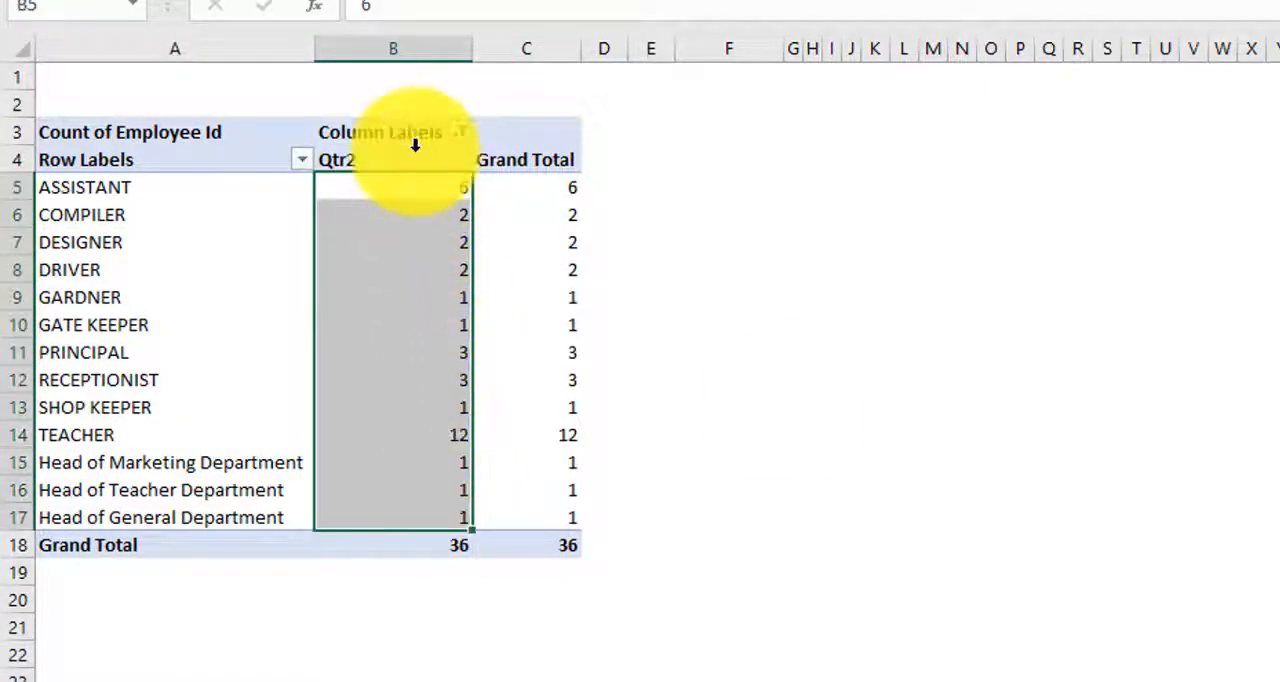
# Step: Extend the Hire Date "is between" filter on the column labels by changing its end date to 01-04-2020
pyautogui.click(460, 132)
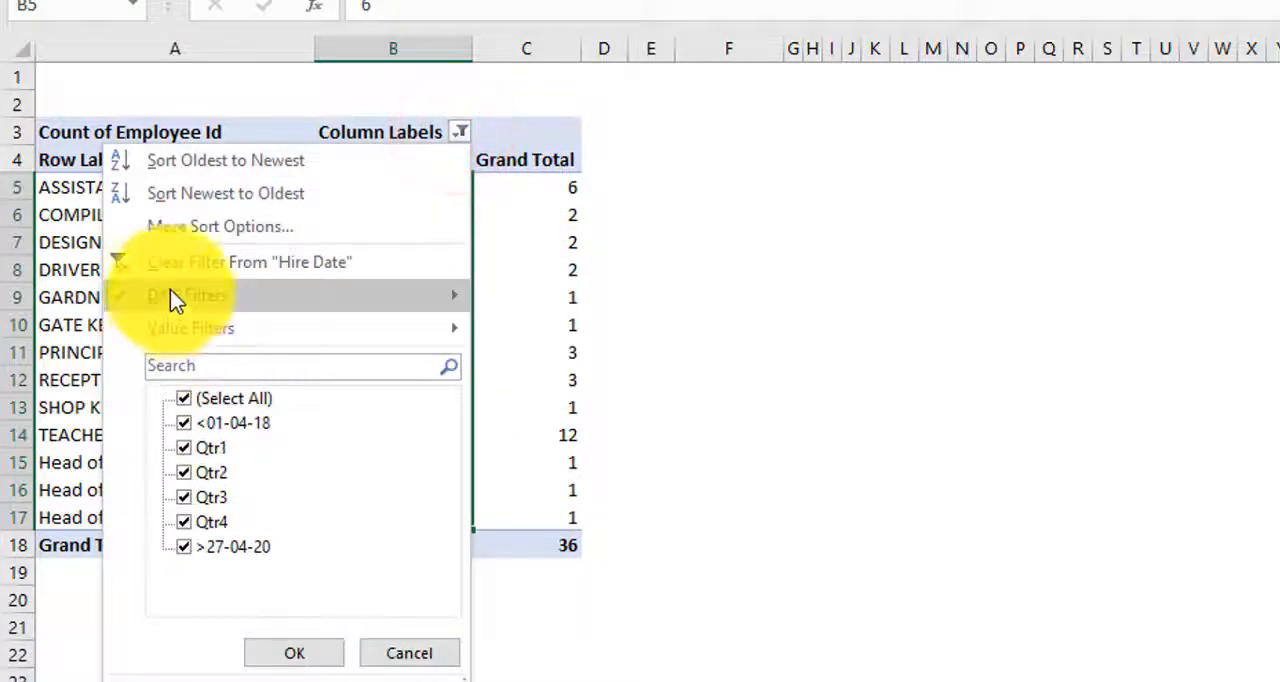
pyautogui.moveTo(414, 294)
pyautogui.click(595, 119)
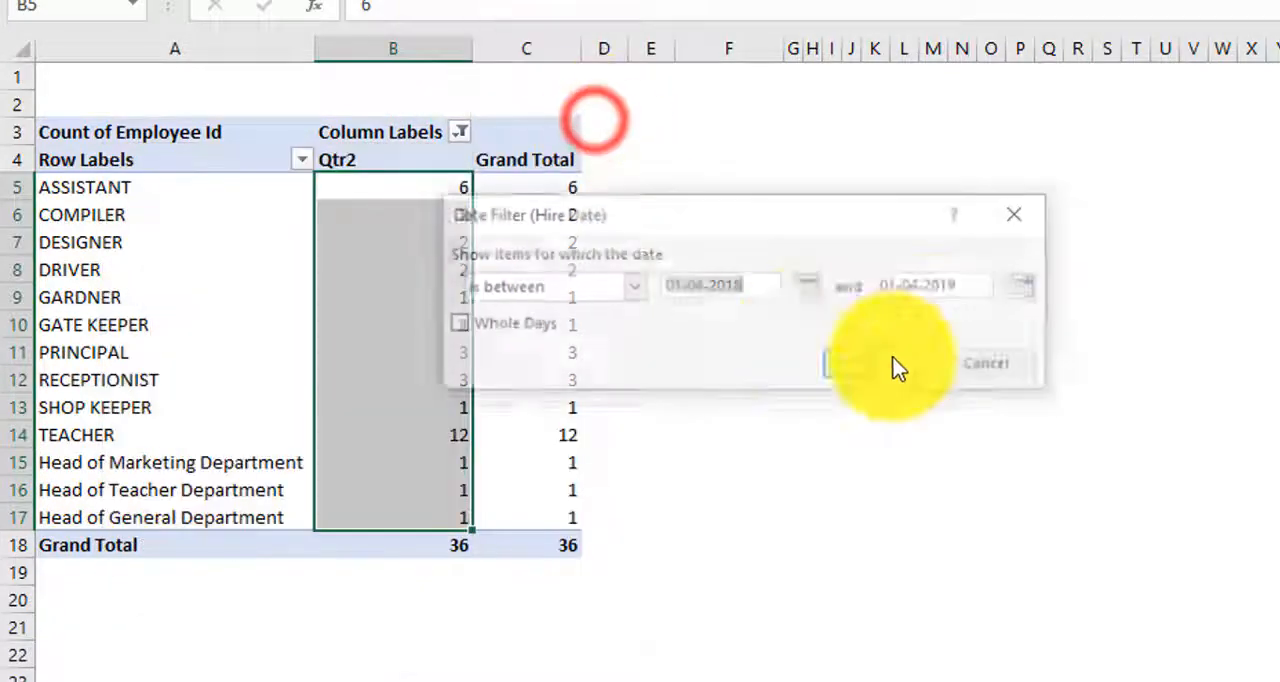
pyautogui.click(951, 285)
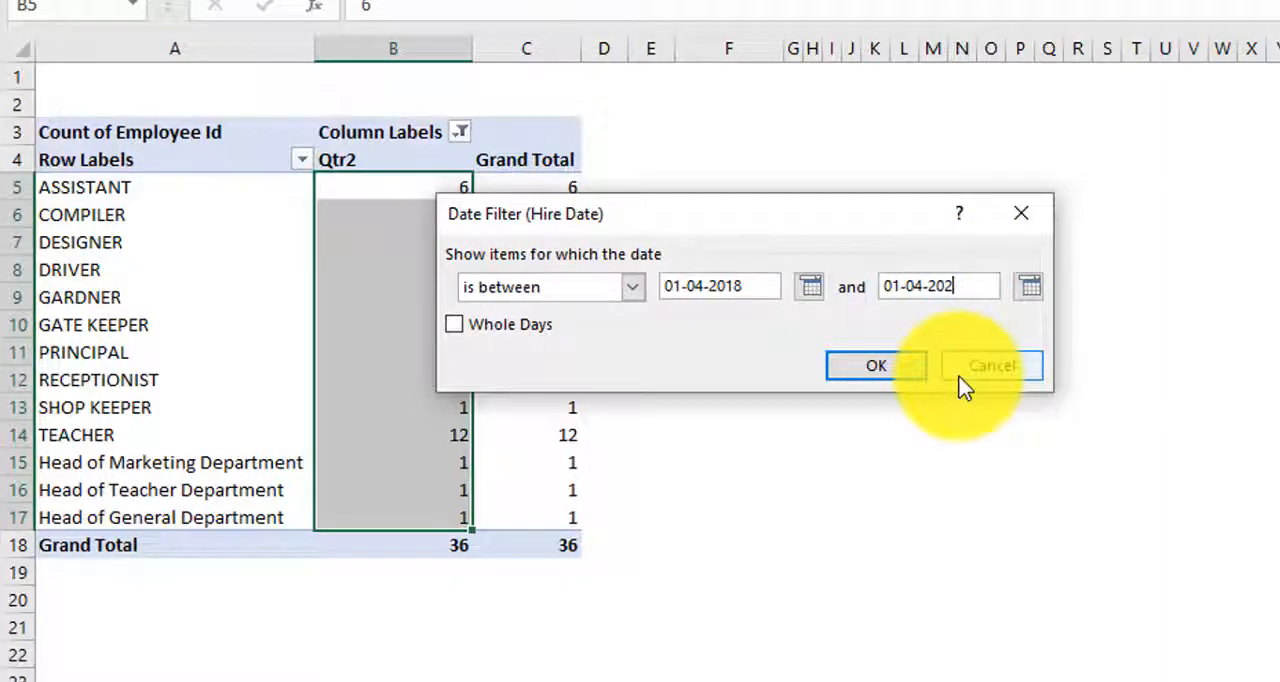
pyautogui.click(872, 368)
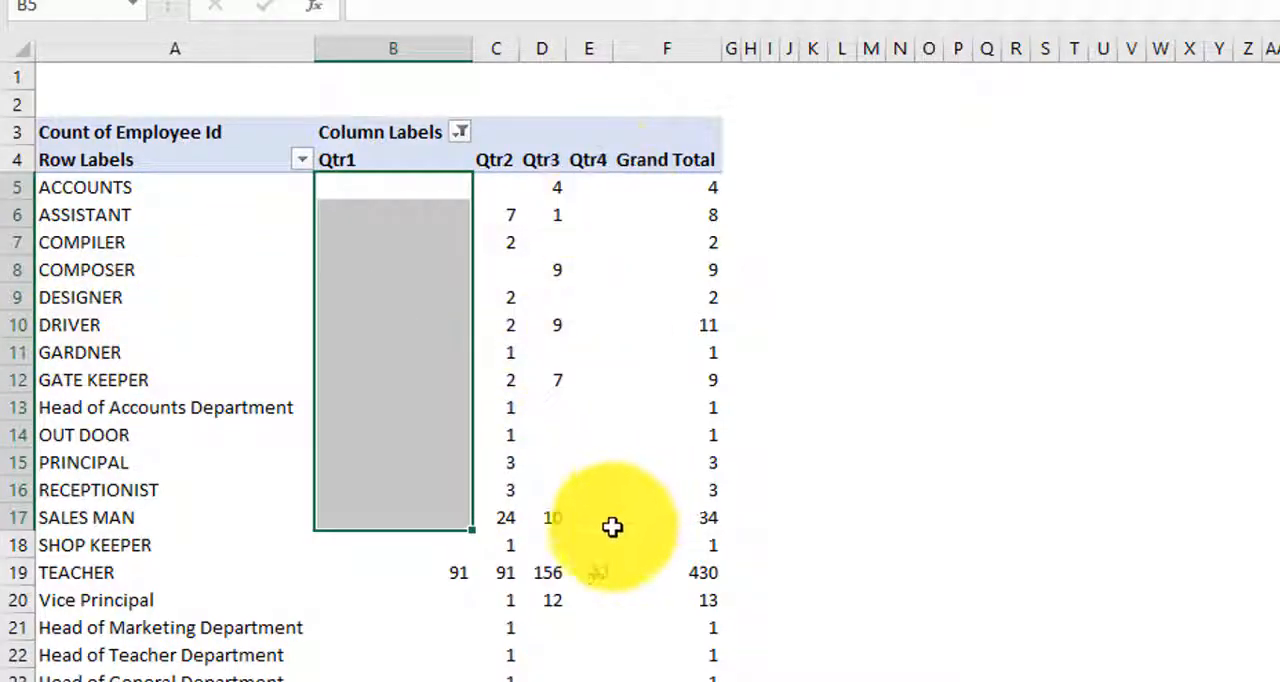
# Step: Review the quarterly counts, clear the filter from Hire Date, and remove Hire Date from the pivot table
pyautogui.scroll(-1, 595, 384)
pyautogui.scroll(-1, 595, 384)
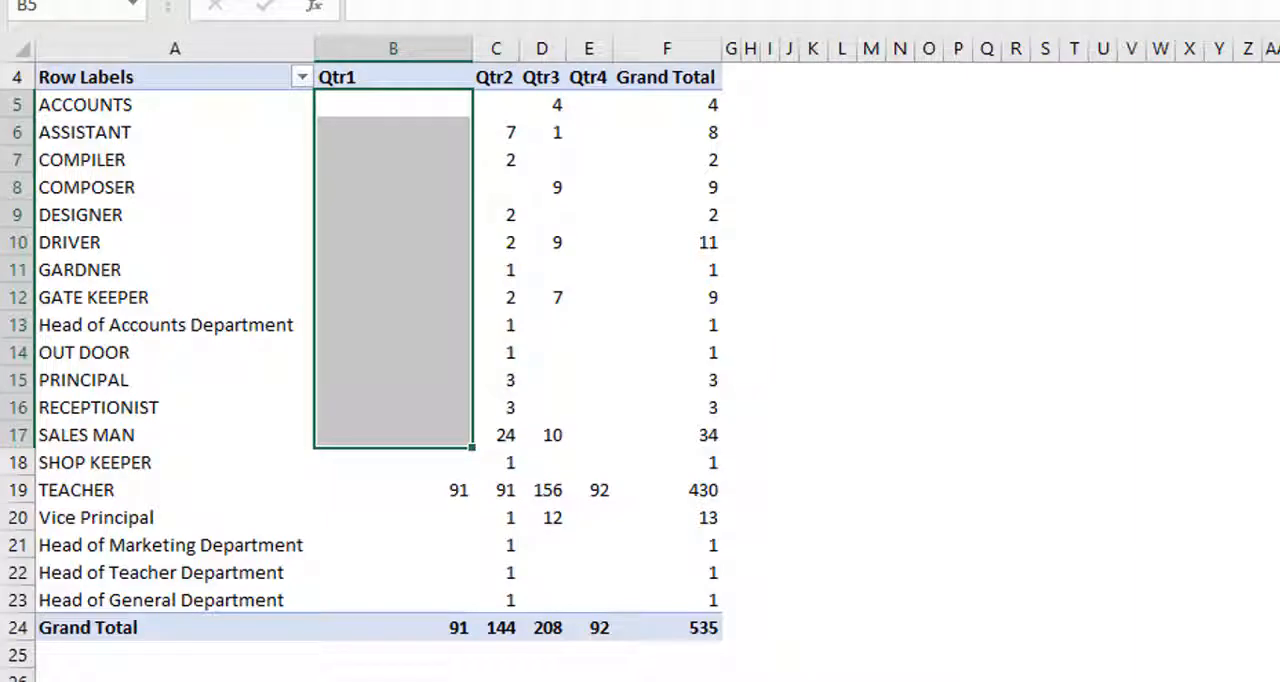
pyautogui.scroll(1, 320, 349)
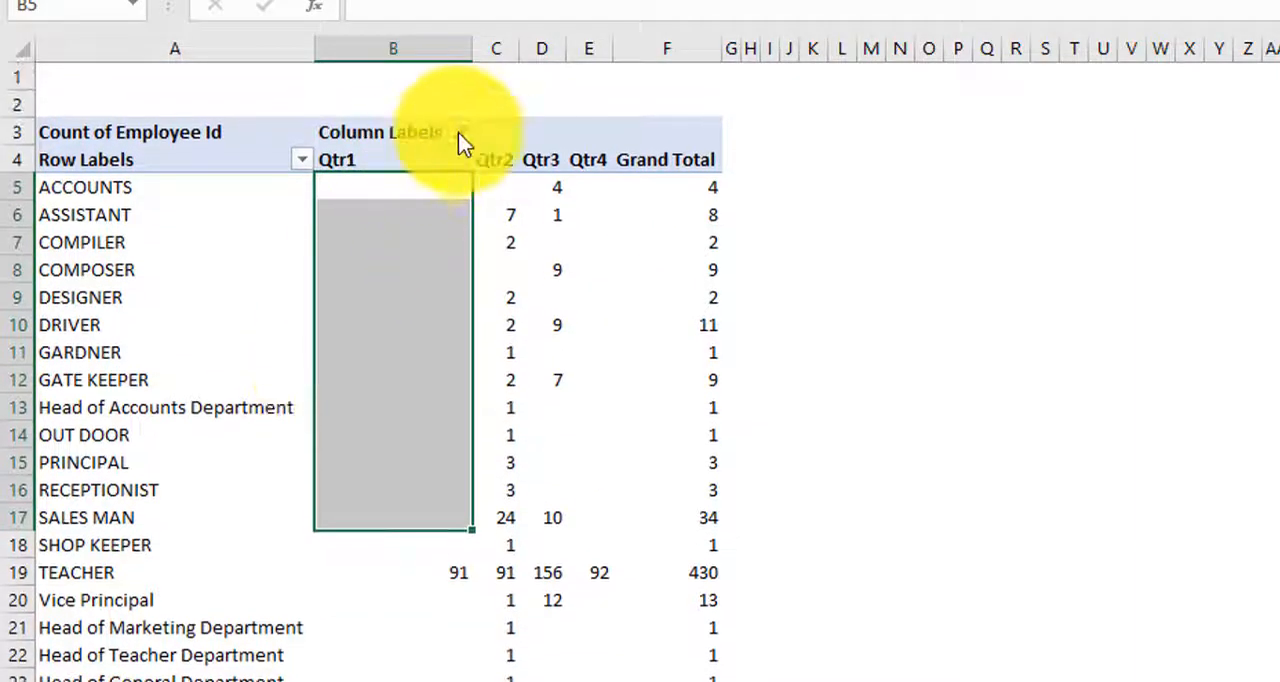
pyautogui.click(459, 132)
pyautogui.click(186, 265)
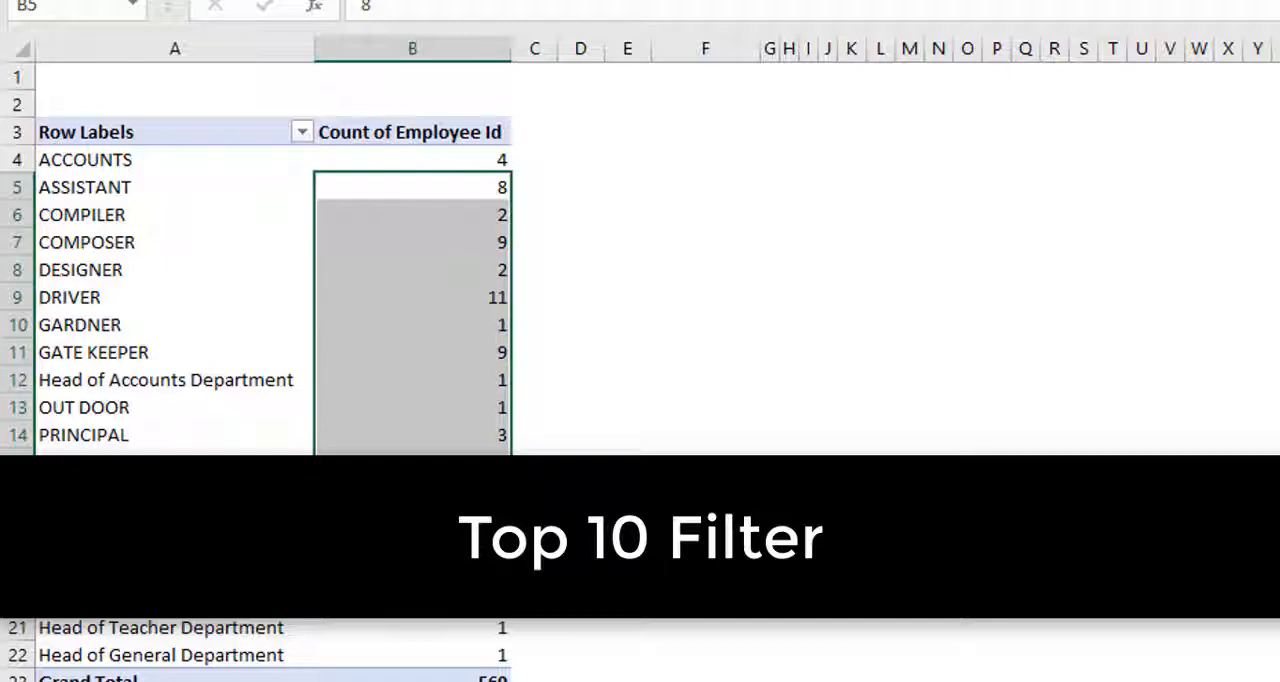
# Step: Start a Top 10 value filter on the Designation row labels and set it to show the Top 3
pyautogui.click(300, 133)
pyautogui.moveTo(103, 331)
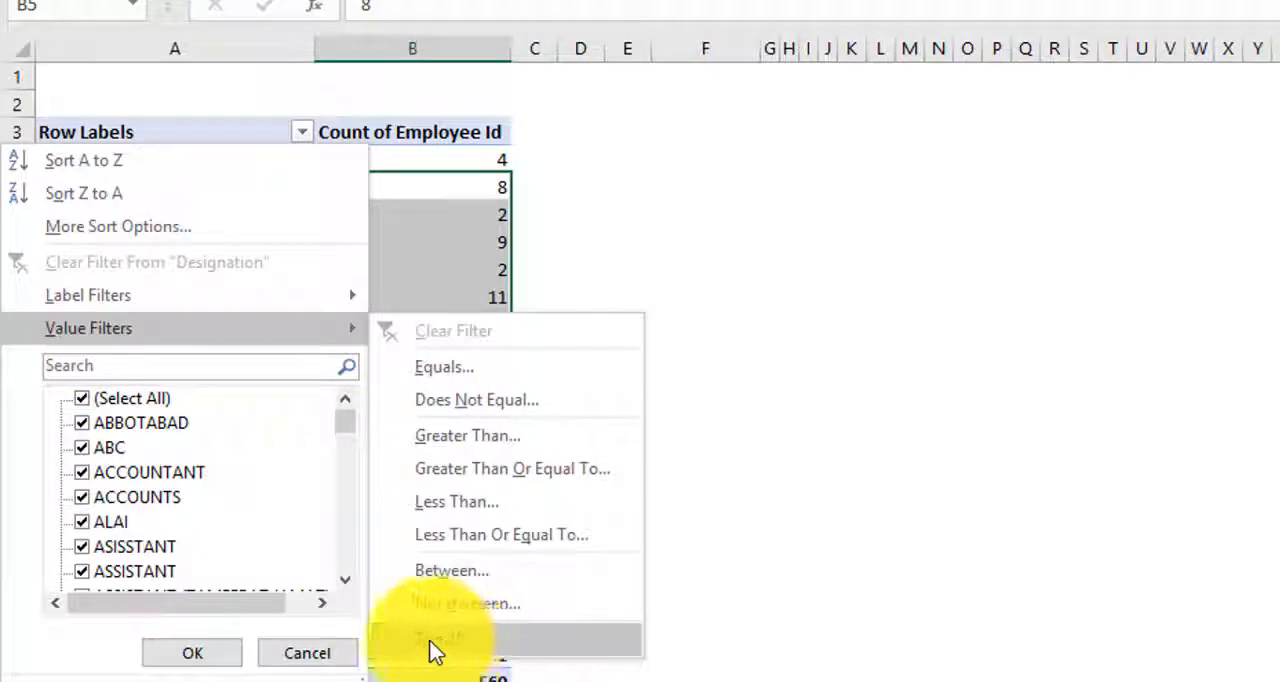
pyautogui.click(472, 640)
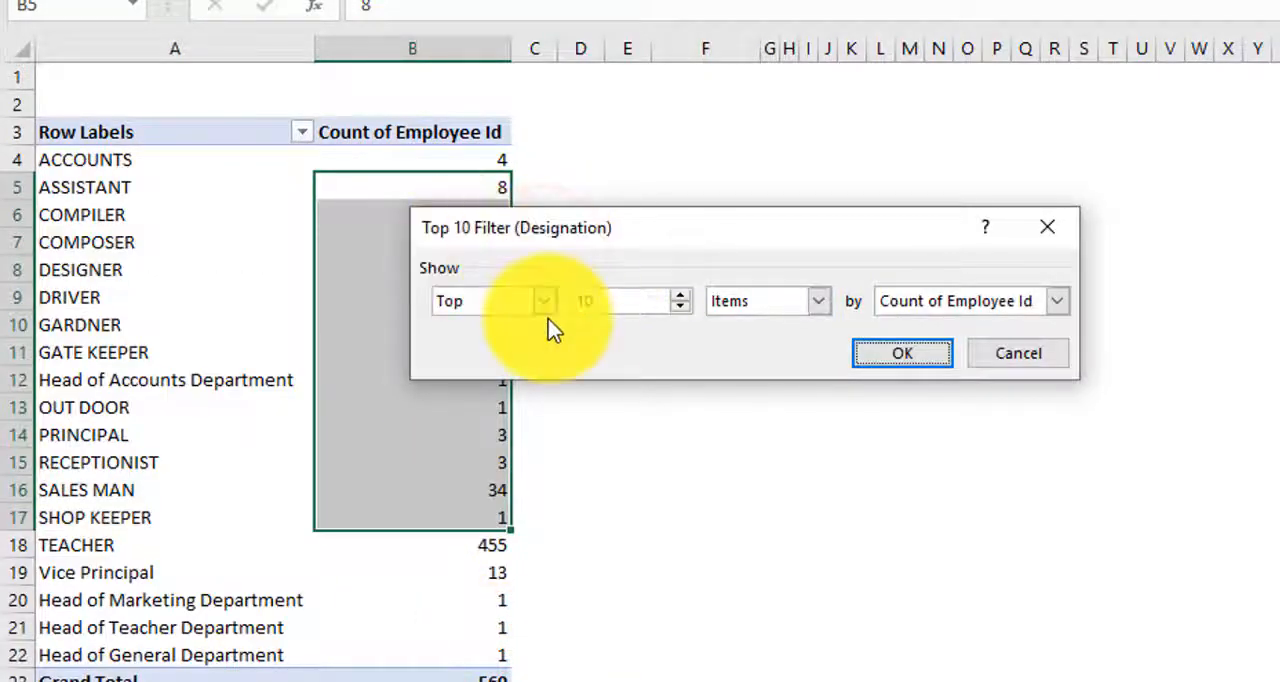
pyautogui.click(547, 301)
pyautogui.click(490, 343)
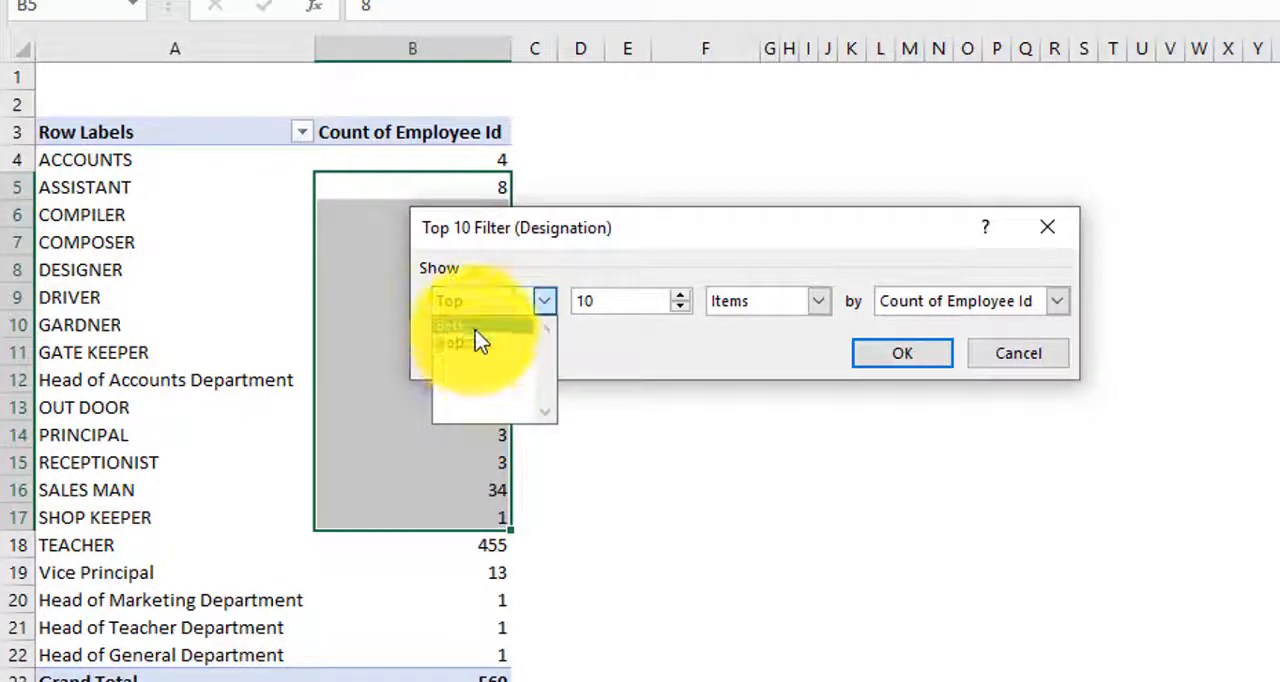
pyautogui.click(476, 342)
pyautogui.click(600, 300)
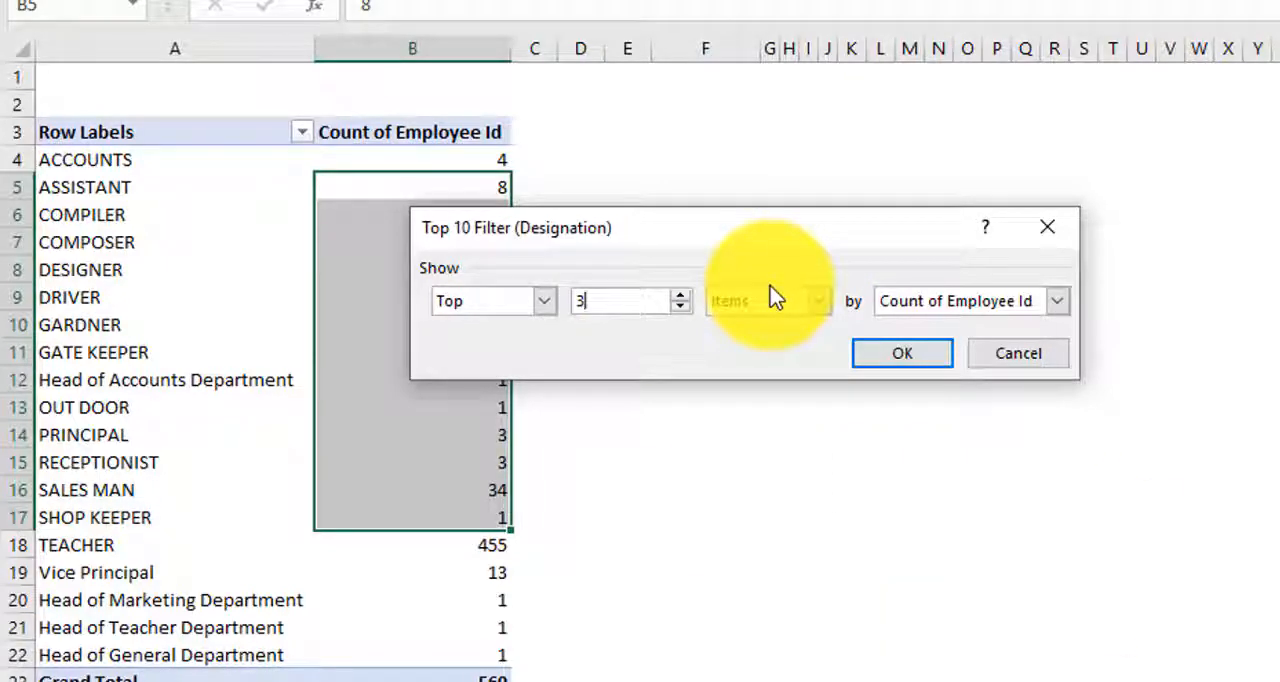
# Step: Keep the filter type as Items, base it on Count of Employee Id, and apply the Top 10 filter
pyautogui.click(816, 304)
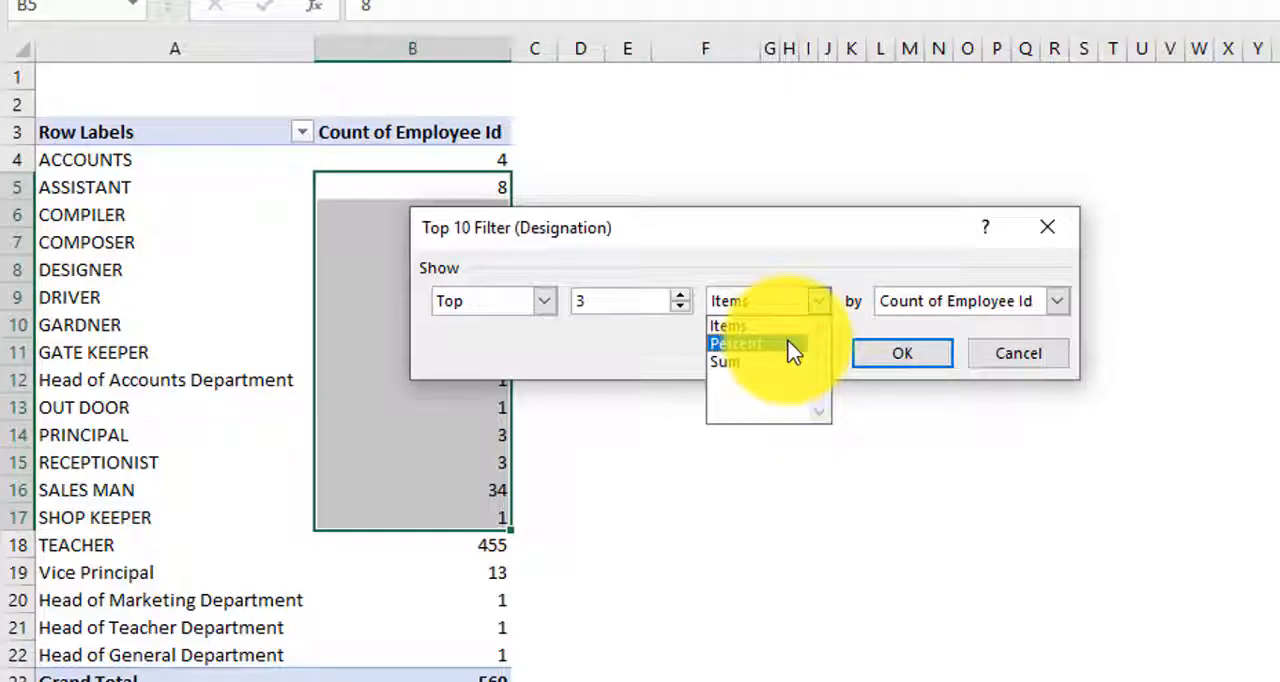
pyautogui.click(757, 365)
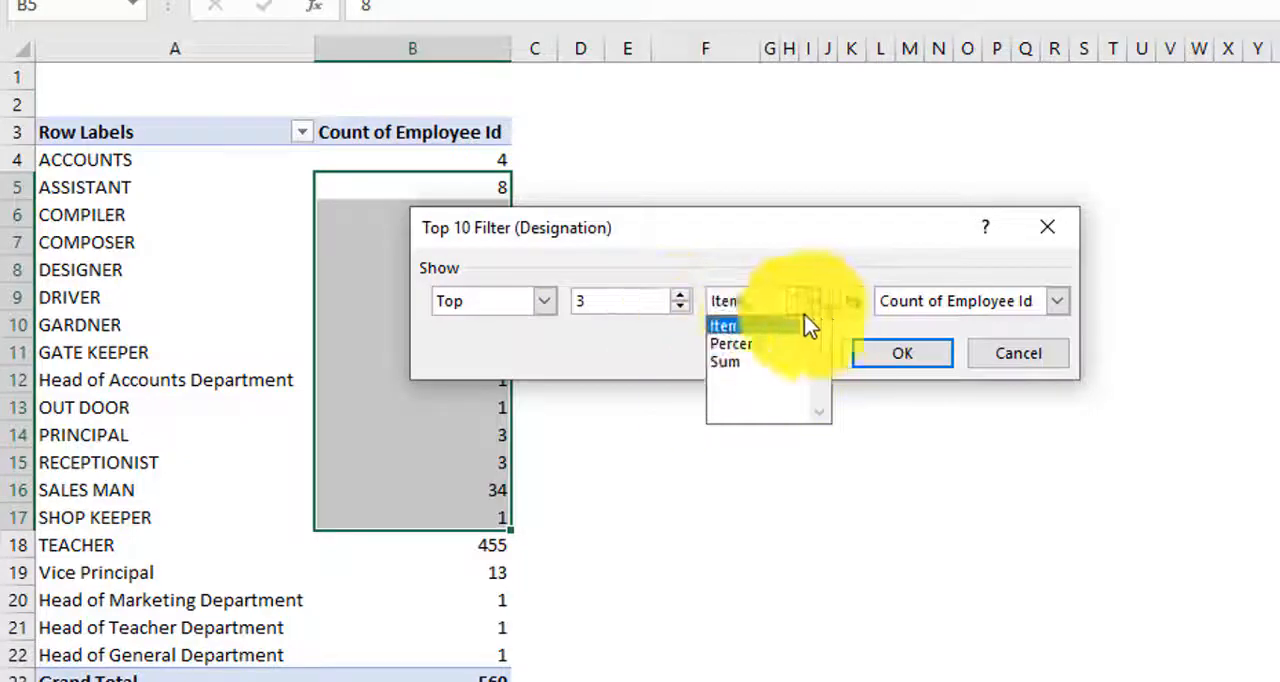
pyautogui.click(766, 325)
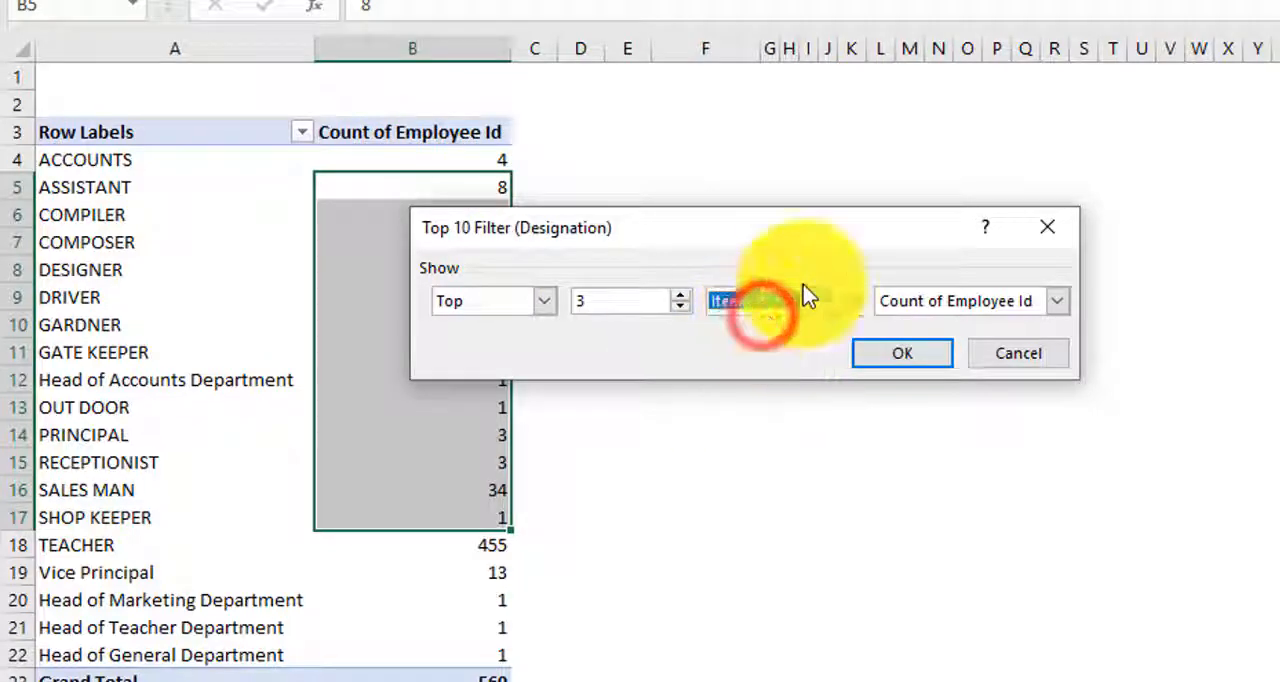
pyautogui.click(986, 303)
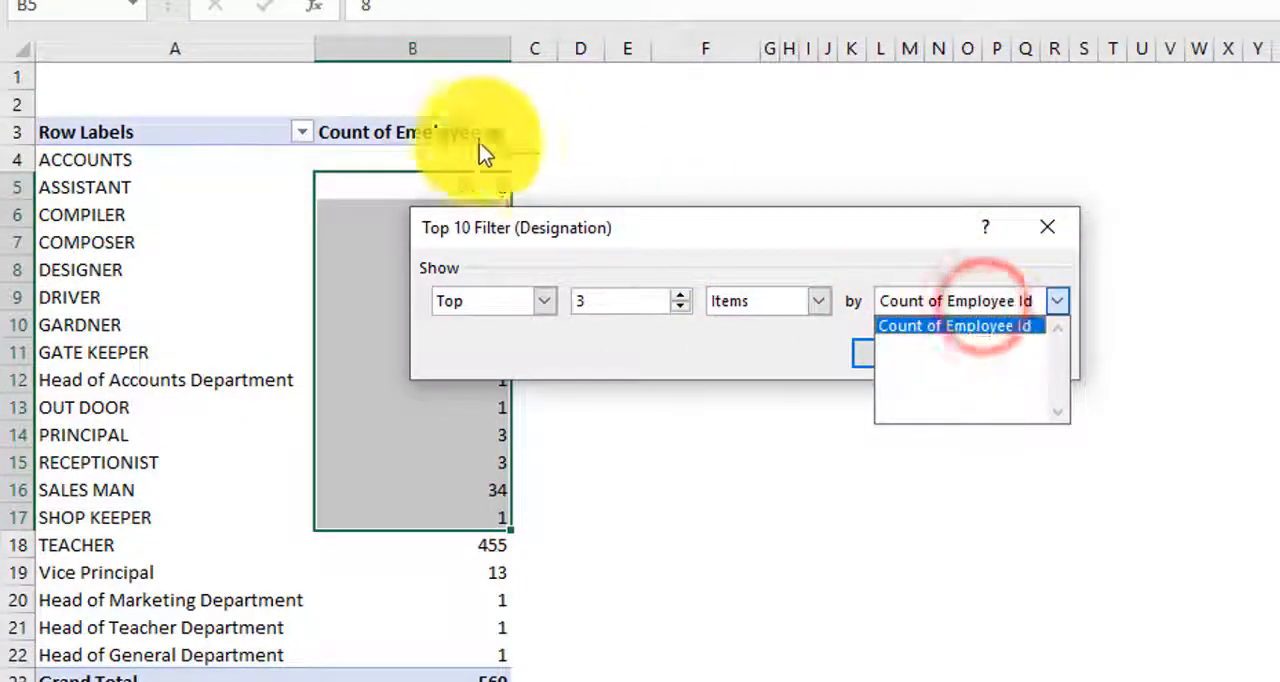
pyautogui.click(1018, 326)
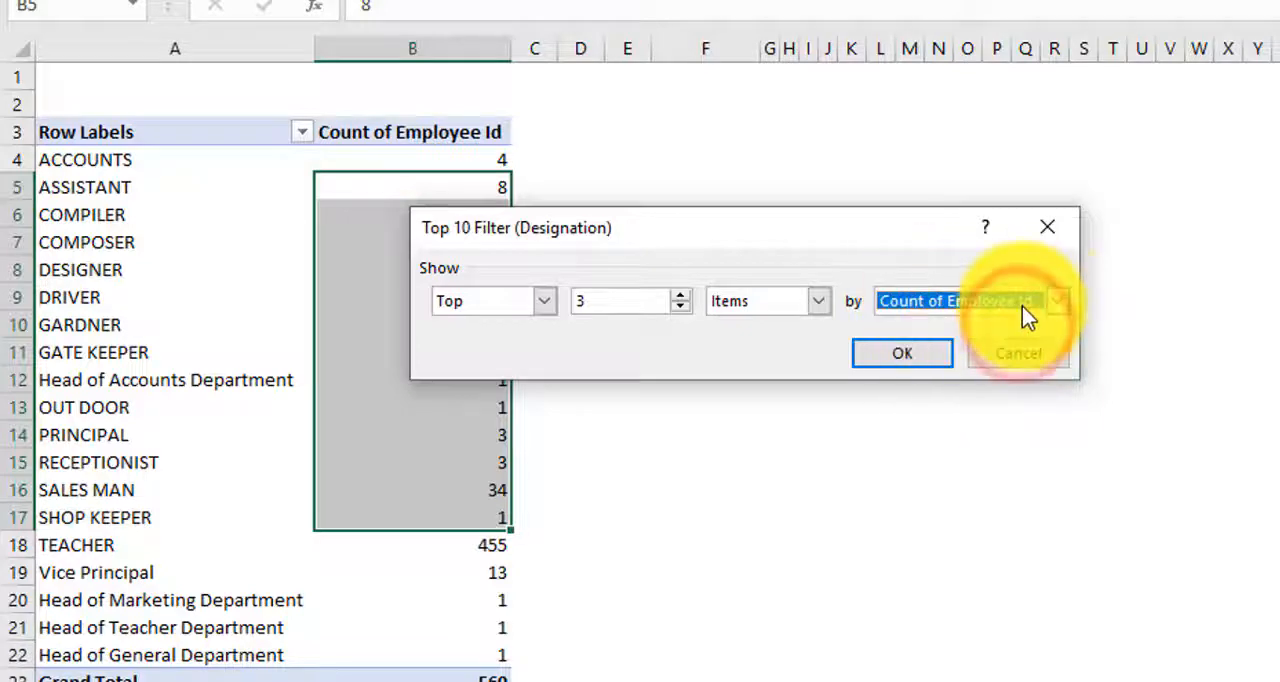
pyautogui.click(885, 357)
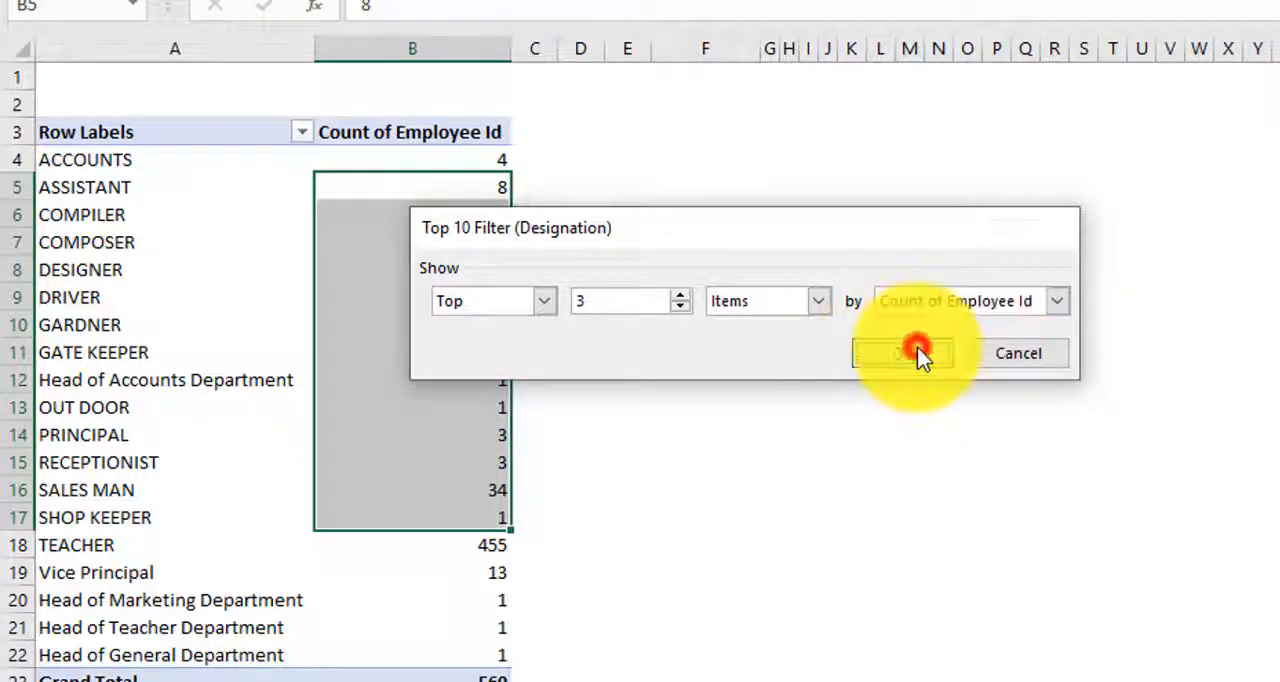
pyautogui.click(440, 242)
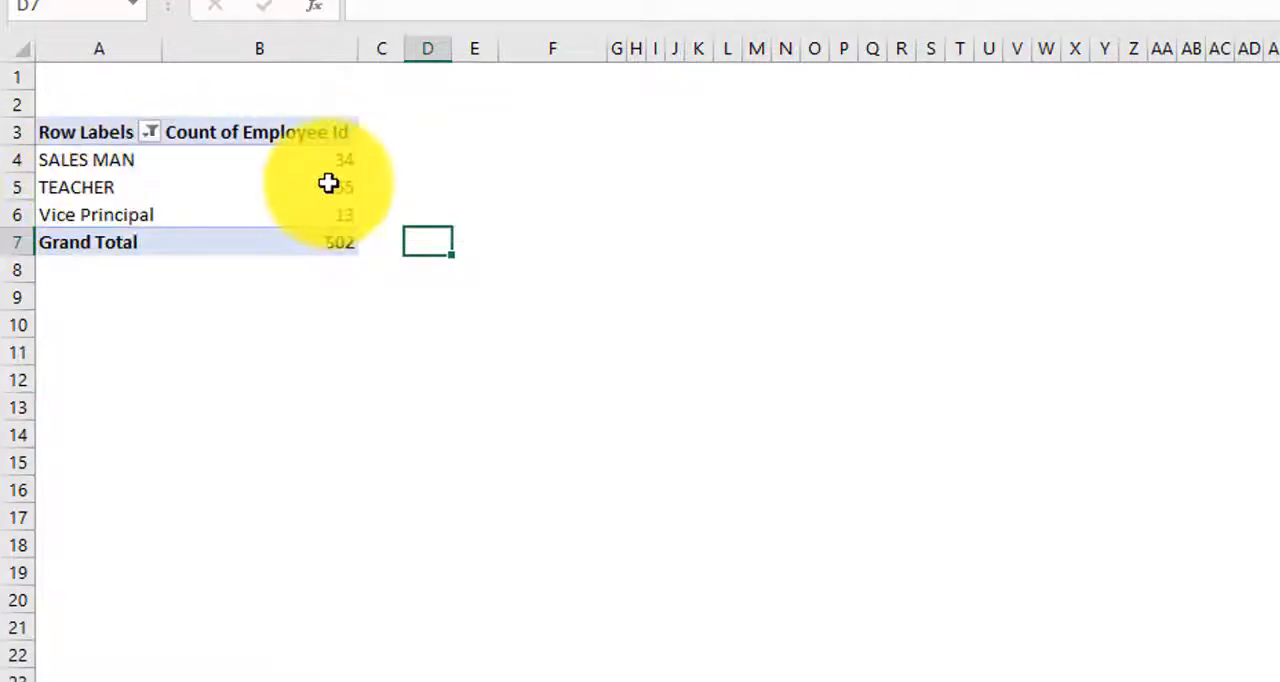
pyautogui.moveTo(321, 217)
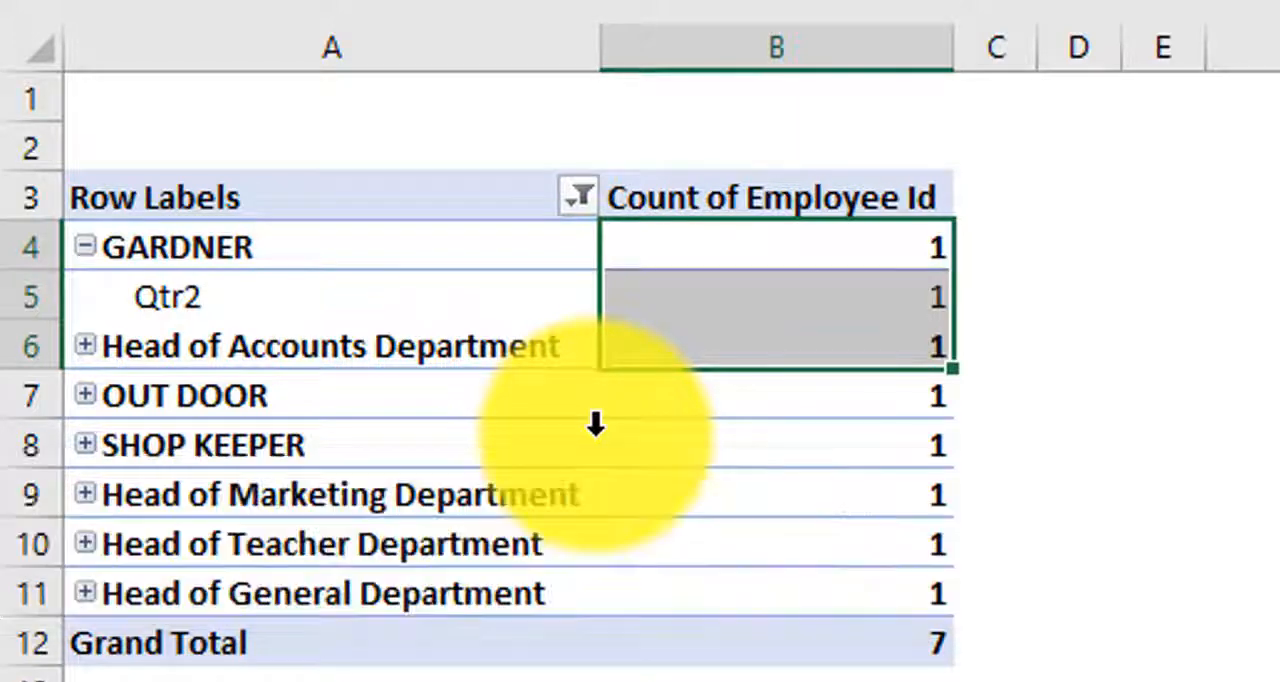
# Step: Clear the filter from Designation and remove Hire Date from the pivot table's rows
pyautogui.click(580, 200)
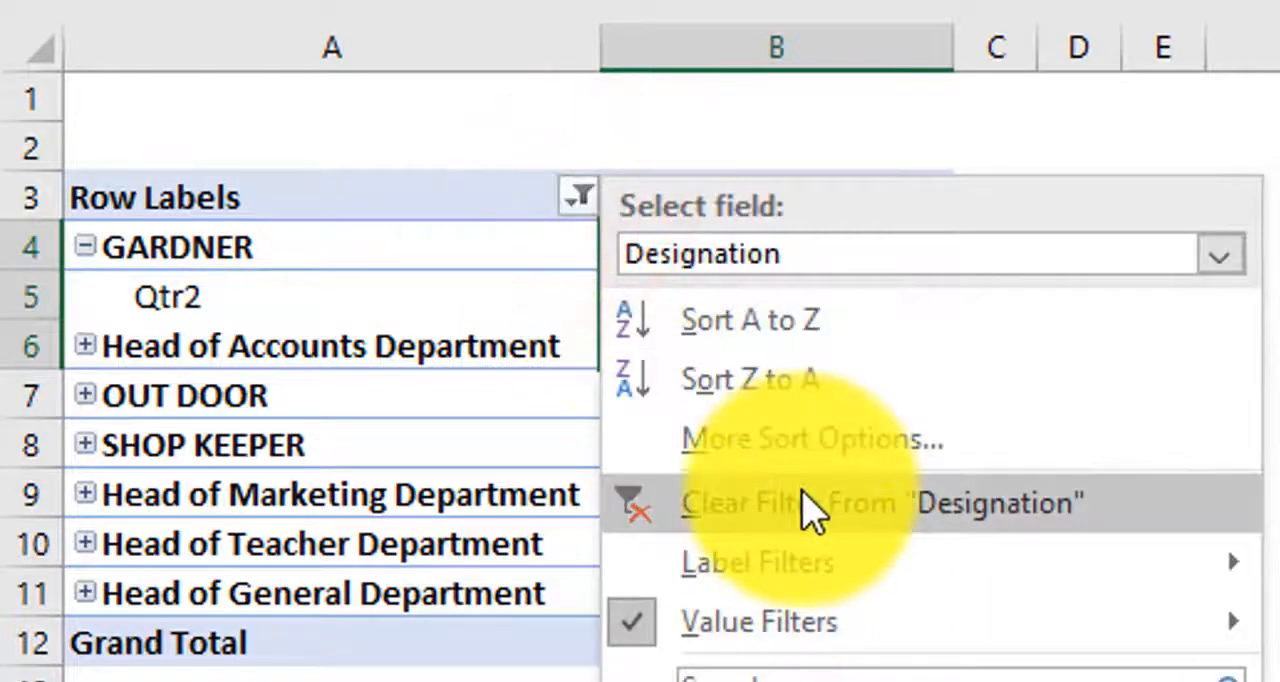
pyautogui.click(803, 505)
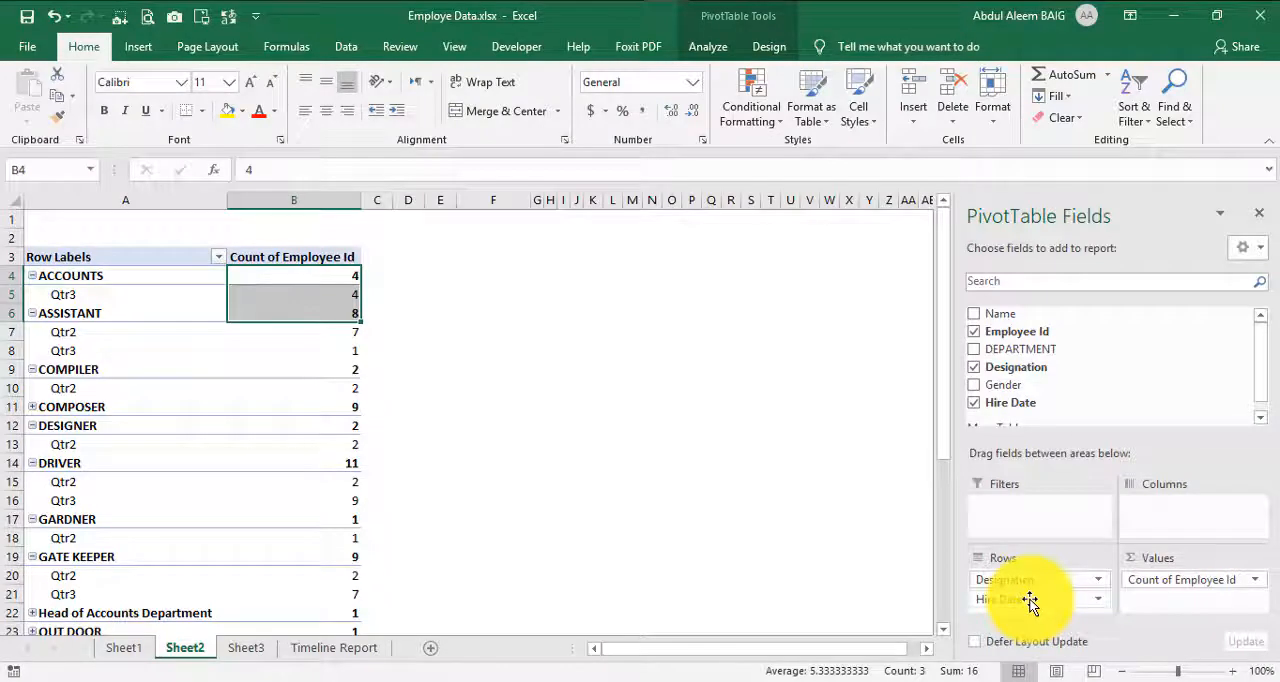
pyautogui.moveTo(1030, 600); pyautogui.dragTo(1070, 368)
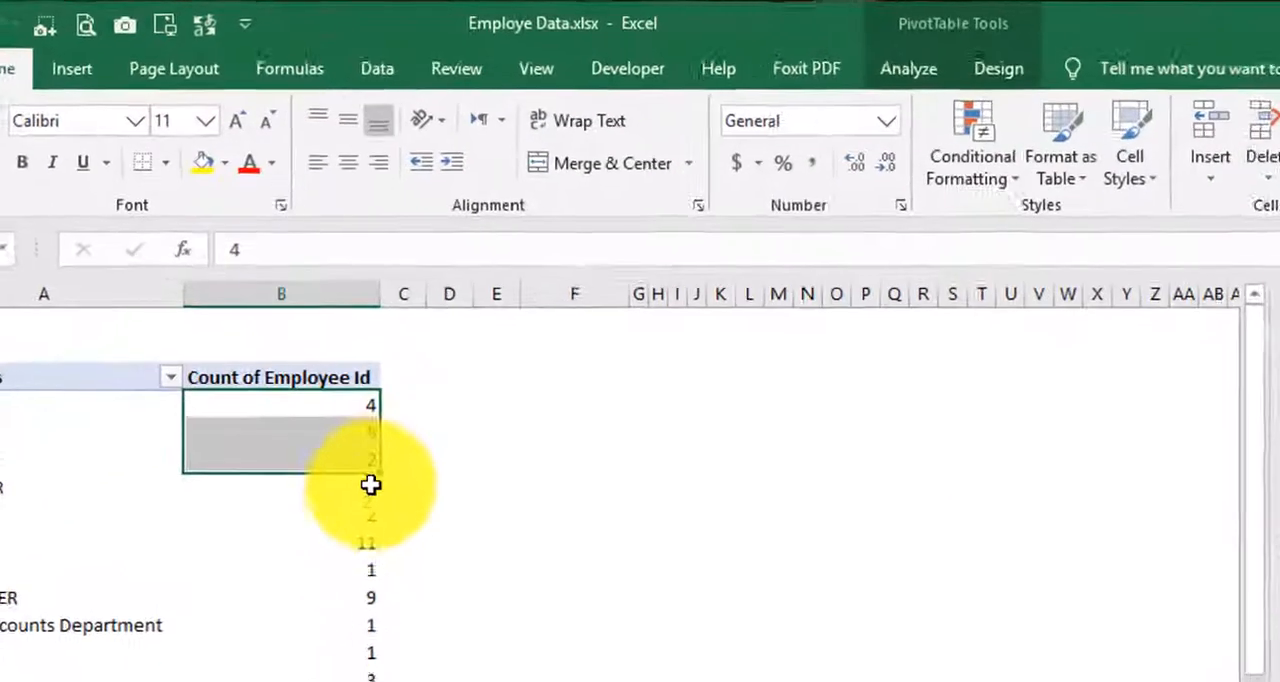
pyautogui.click(257, 352)
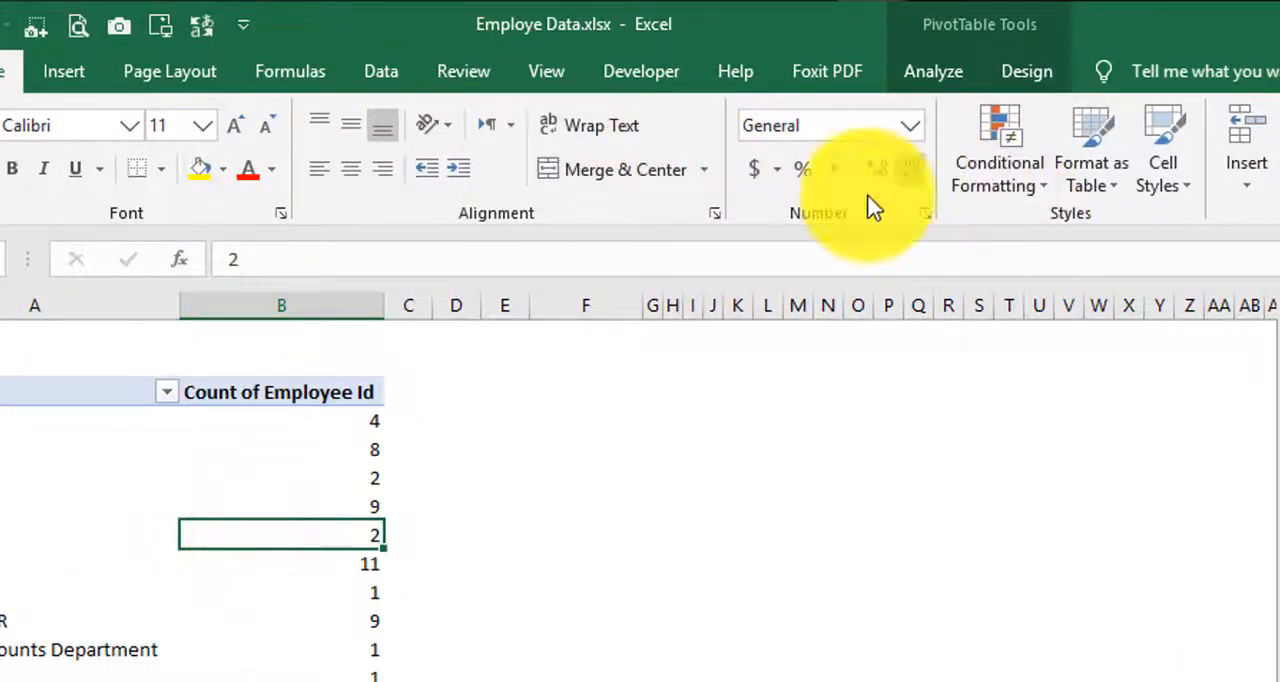
pyautogui.click(937, 68)
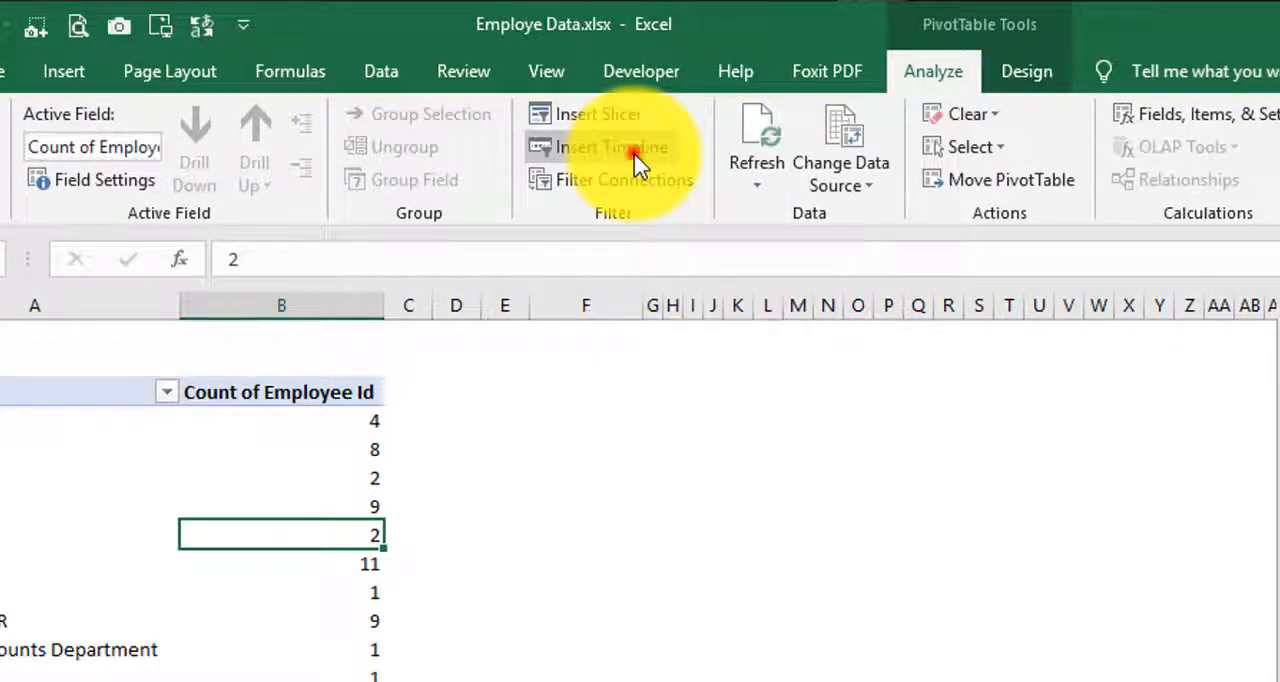
pyautogui.click(634, 160)
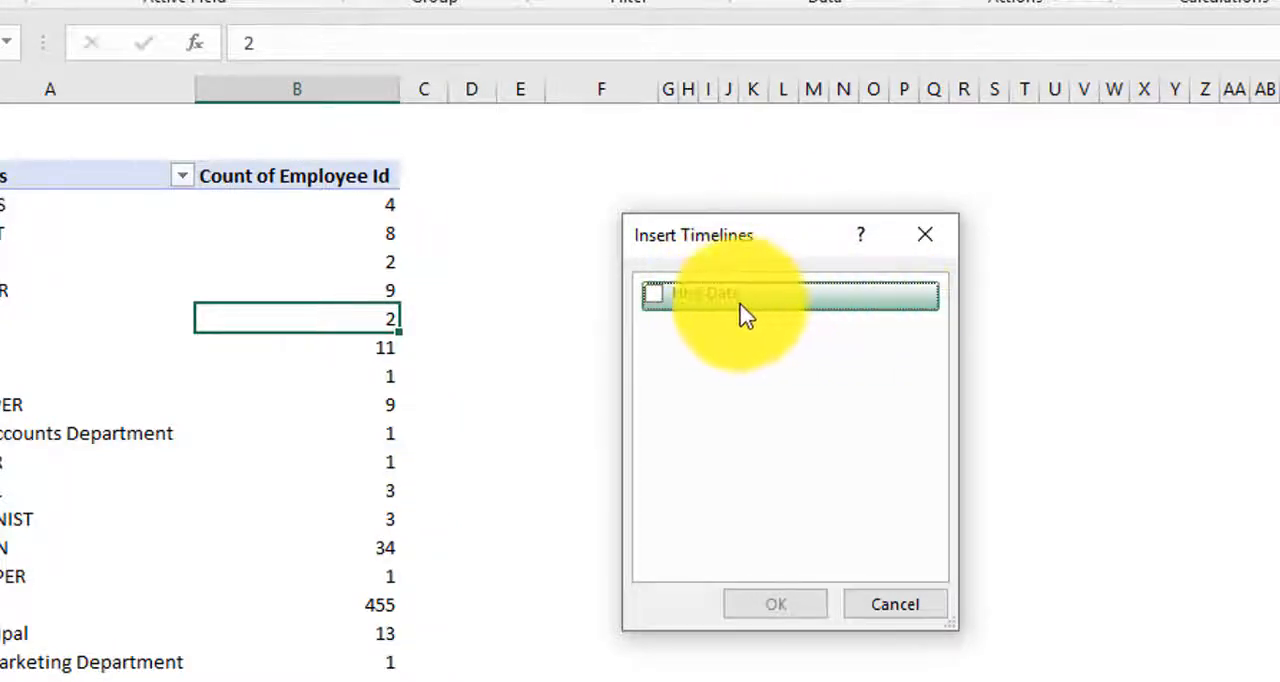
pyautogui.click(930, 235)
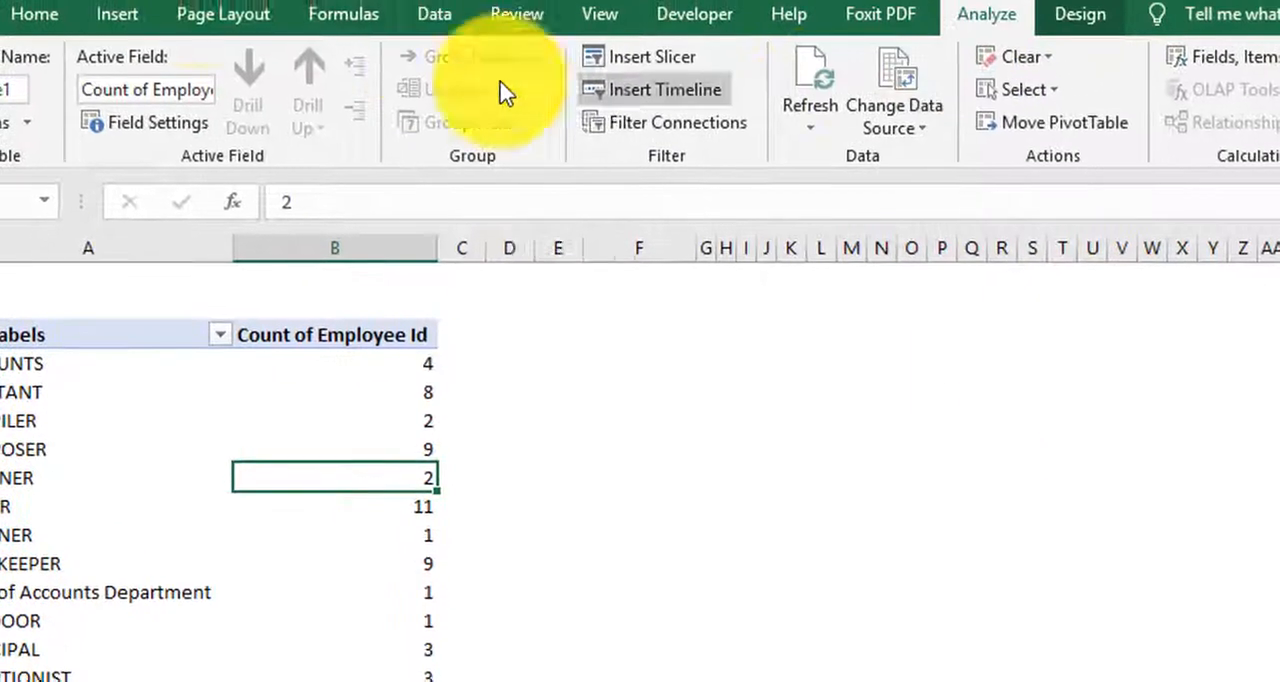
# Step: Insert a Hire Date timeline for the pivot table and move it clear of the report
pyautogui.click(118, 24)
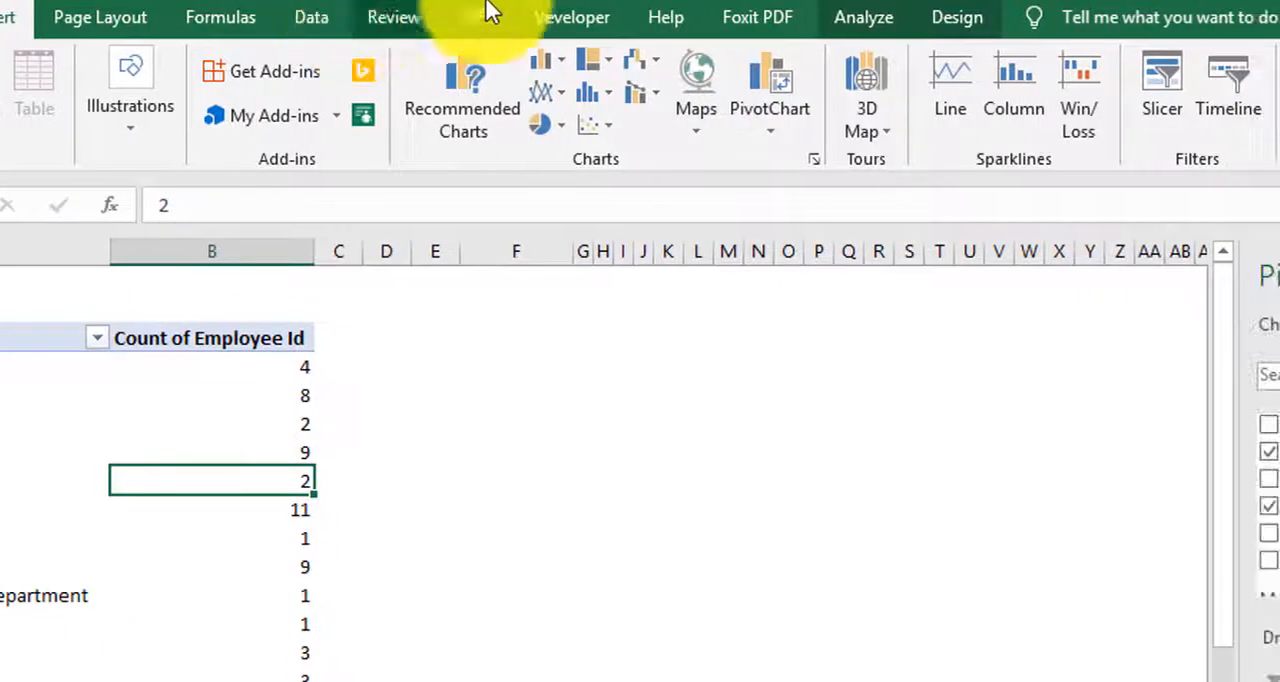
pyautogui.click(1232, 115)
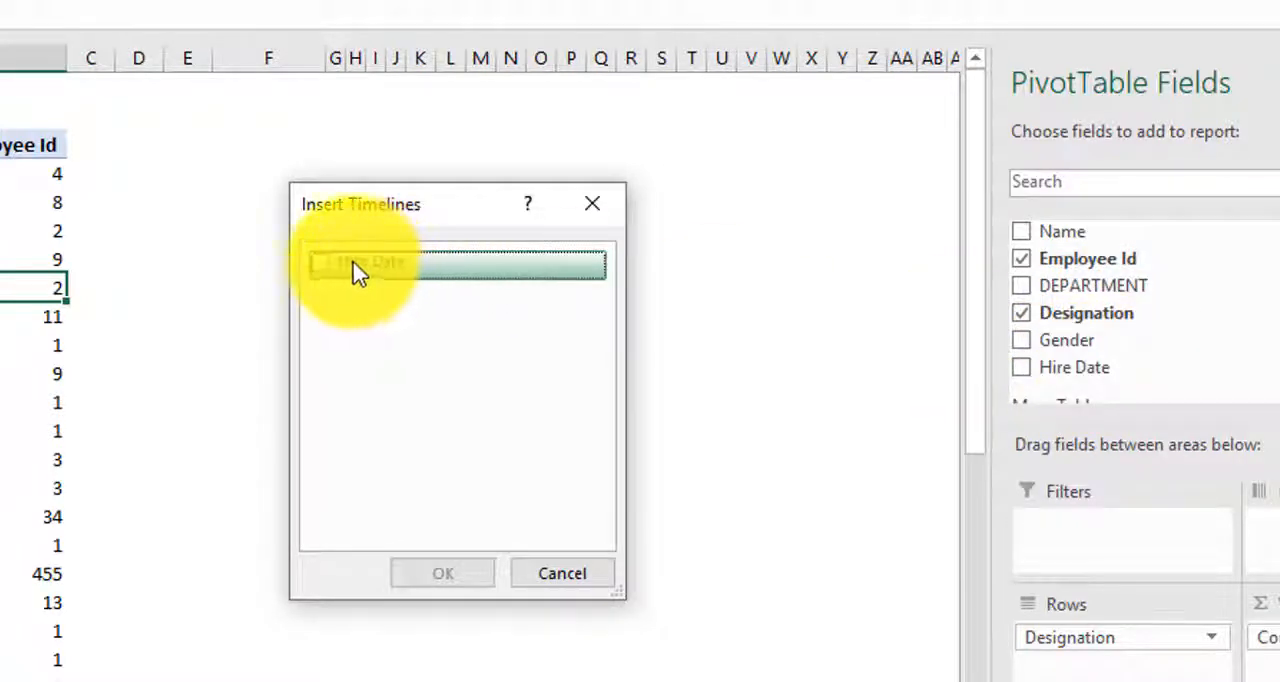
pyautogui.click(320, 263)
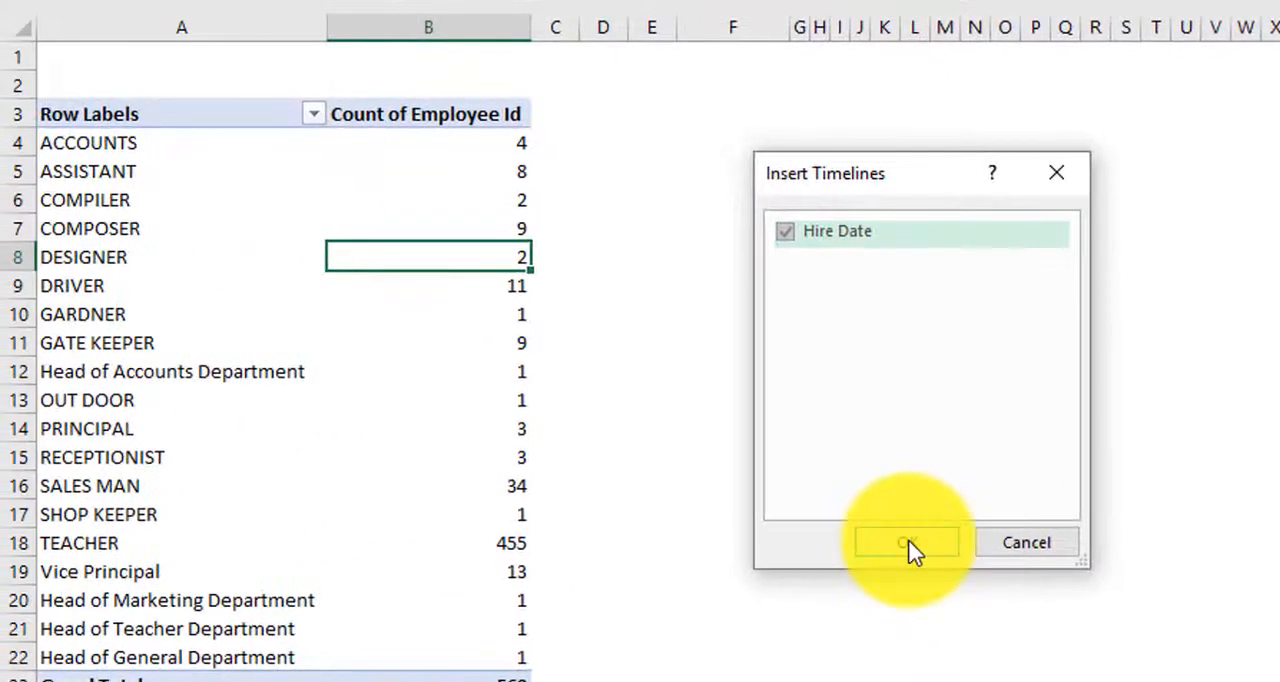
pyautogui.click(912, 546)
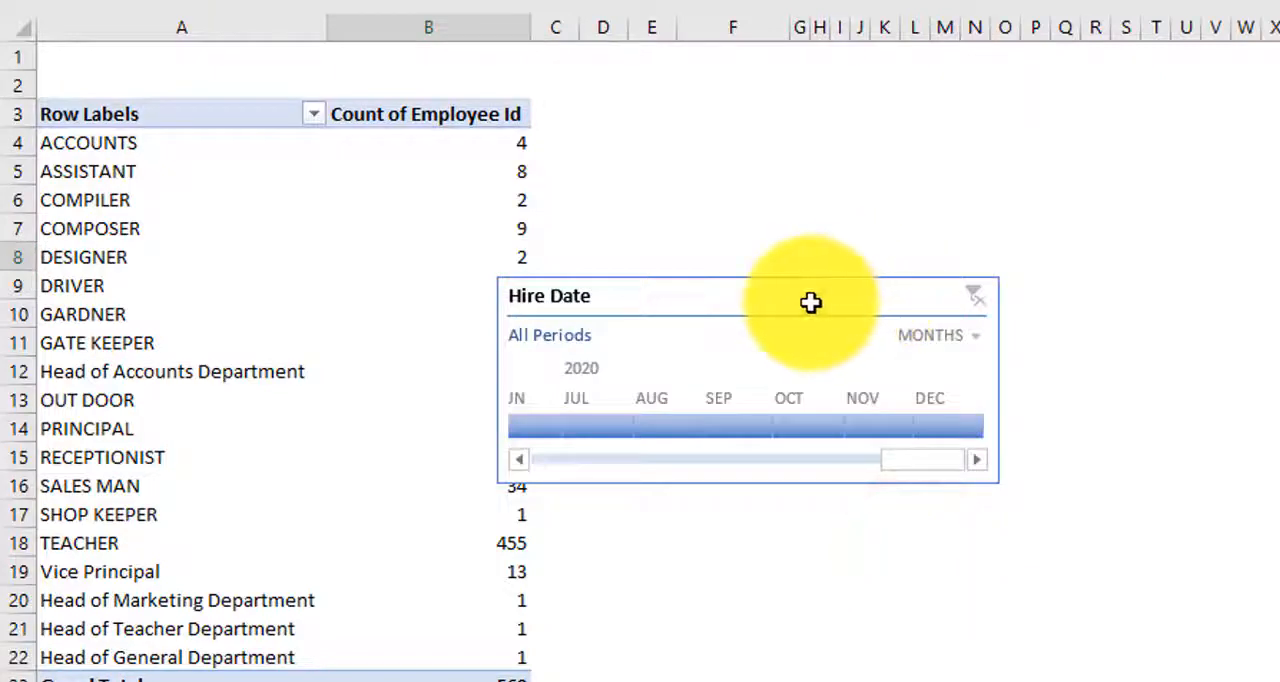
pyautogui.moveTo(810, 302); pyautogui.dragTo(935, 168)
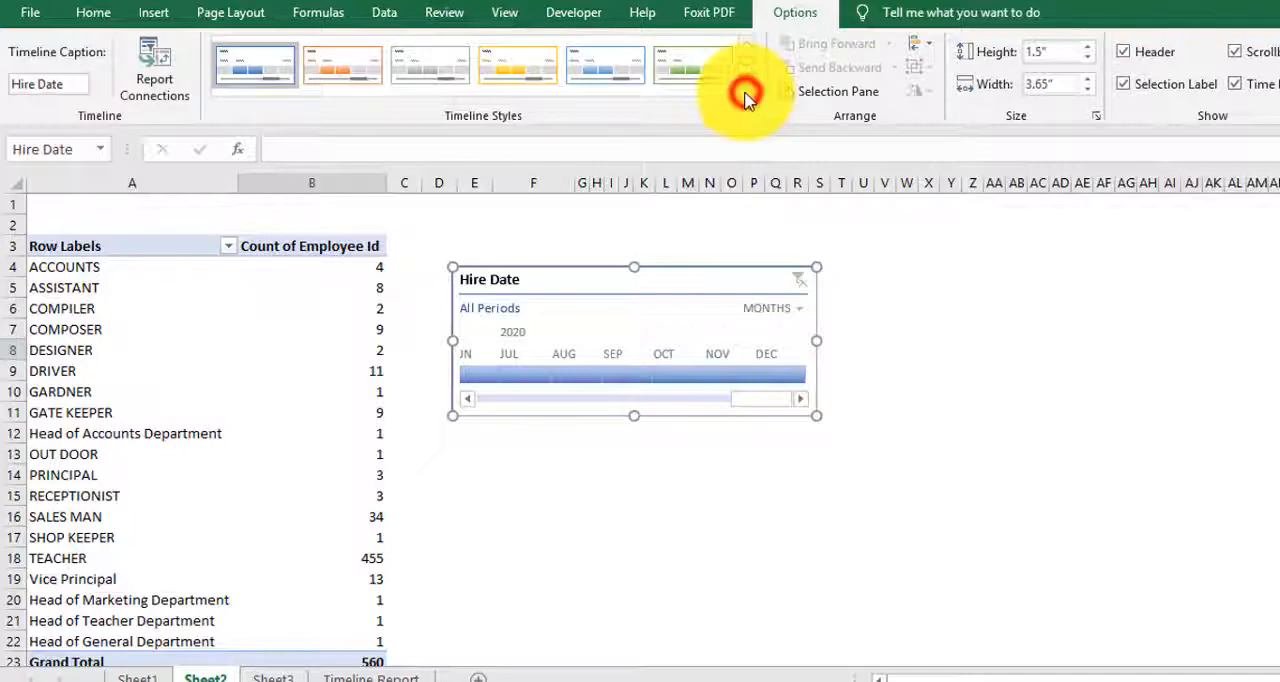
# Step: Examine the timeline's style and caption options and look through its months from 2018 to 2020
pyautogui.click(745, 95)
pyautogui.click(760, 35)
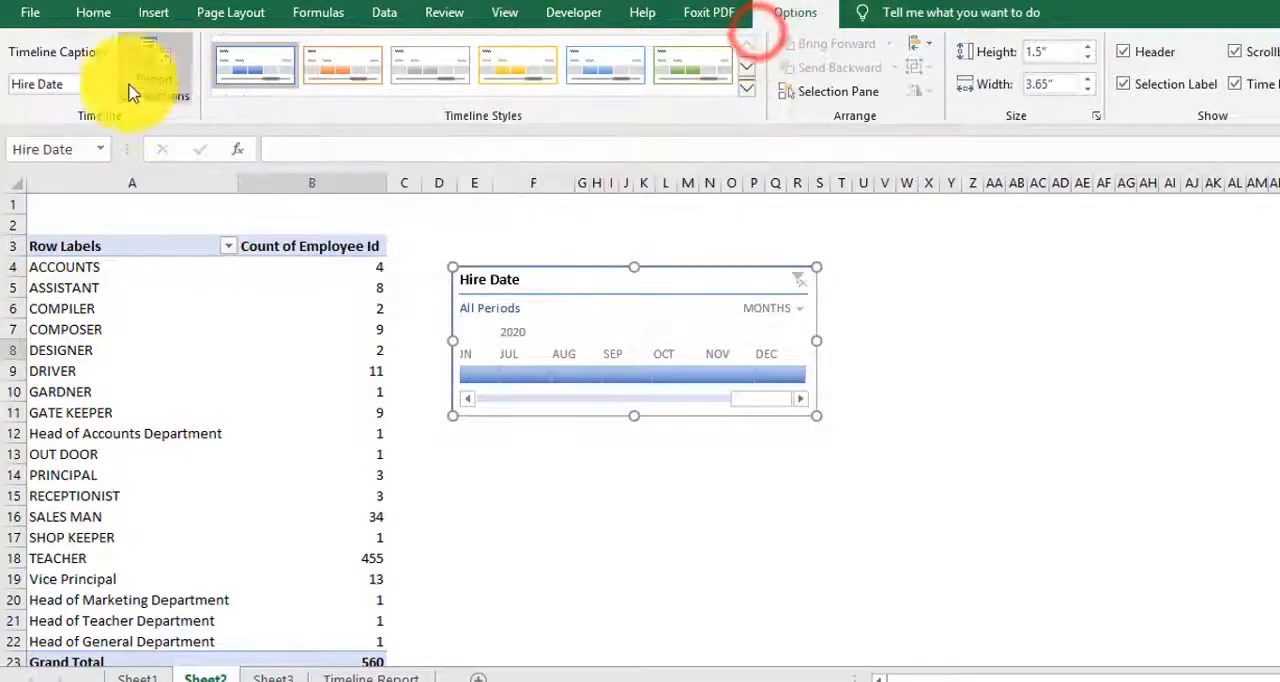
pyautogui.click(73, 85)
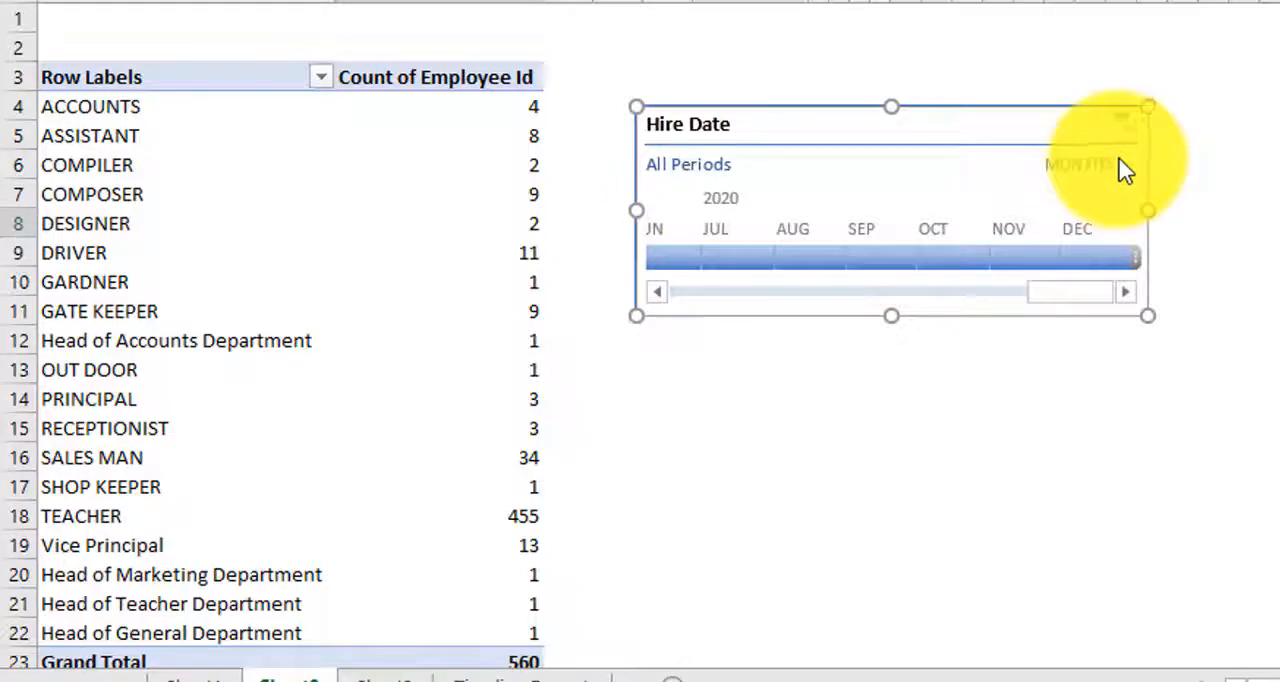
pyautogui.scroll(-1, 366, 346)
pyautogui.scroll(1, 967, 327)
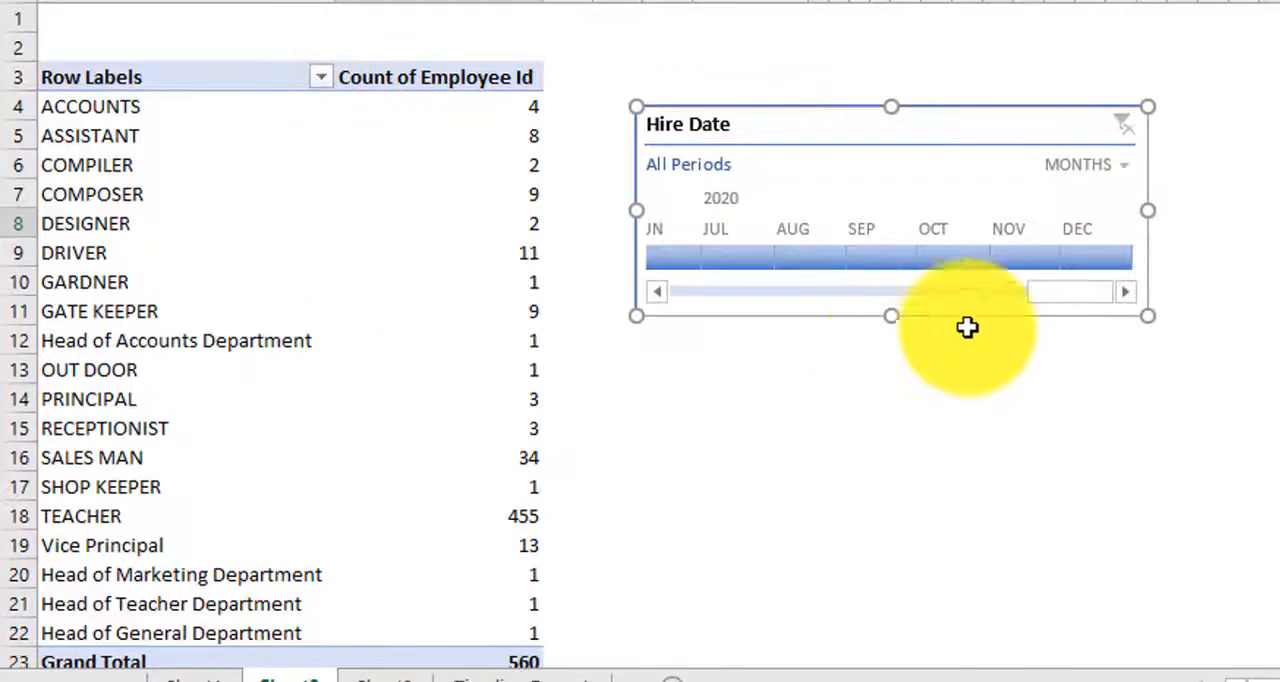
pyautogui.moveTo(1089, 297); pyautogui.dragTo(648, 312)
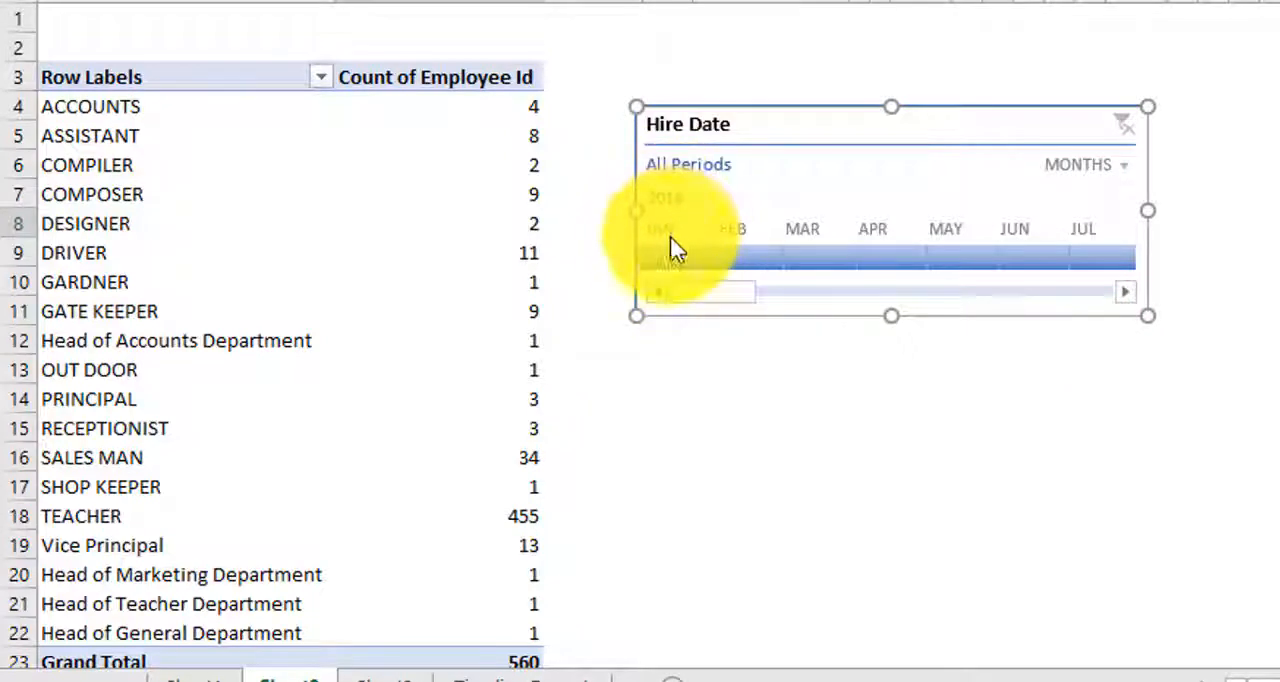
pyautogui.moveTo(720, 290); pyautogui.dragTo(1106, 294)
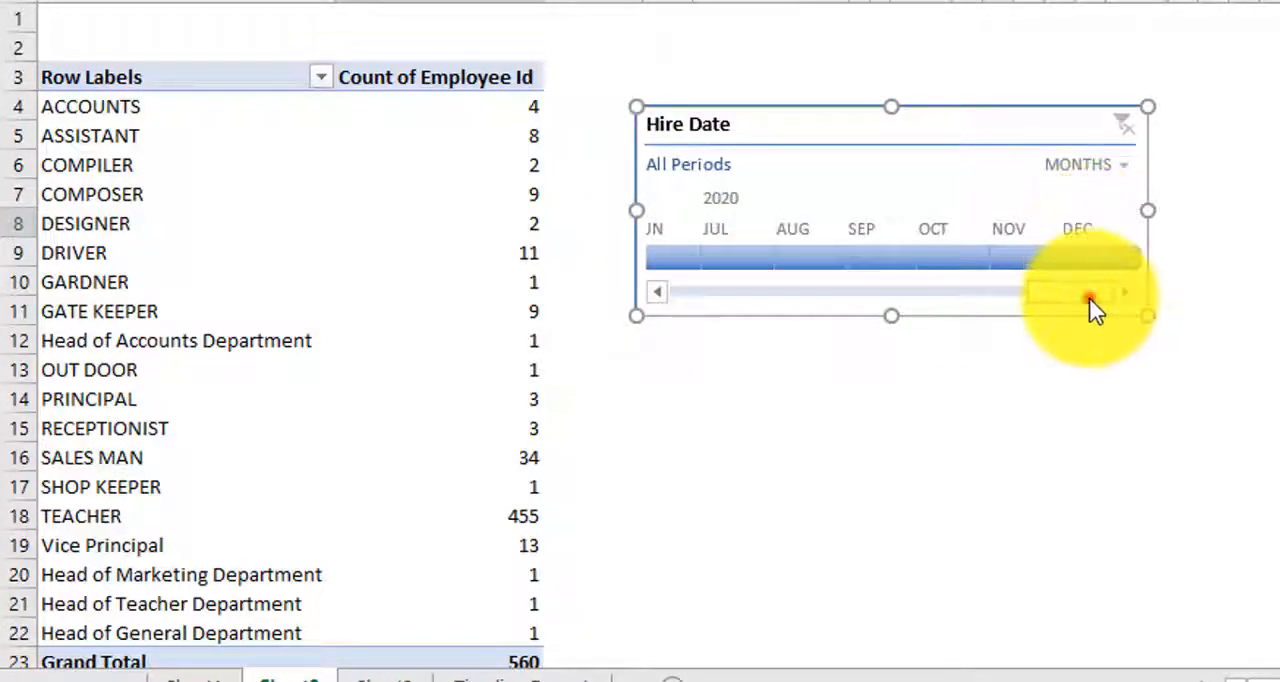
pyautogui.moveTo(1090, 293); pyautogui.dragTo(700, 278)
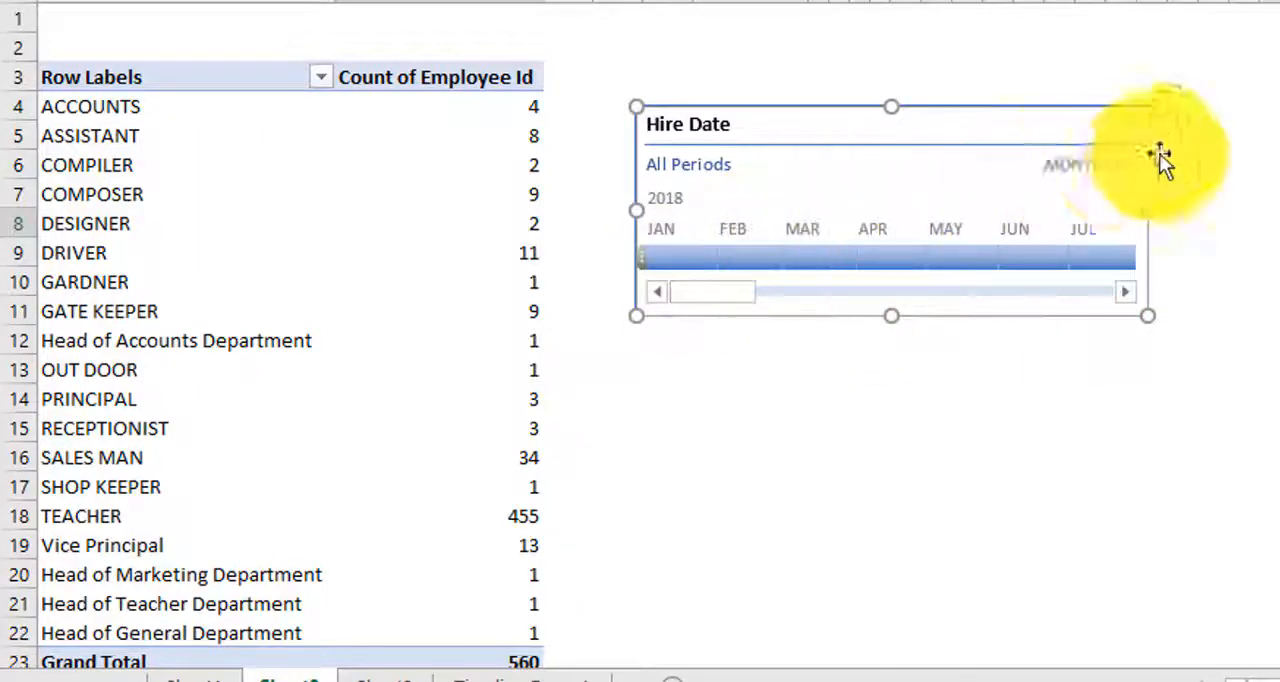
# Step: Try the Hire Date timeline's Years, Quarters and Days time levels
pyautogui.click(1128, 176)
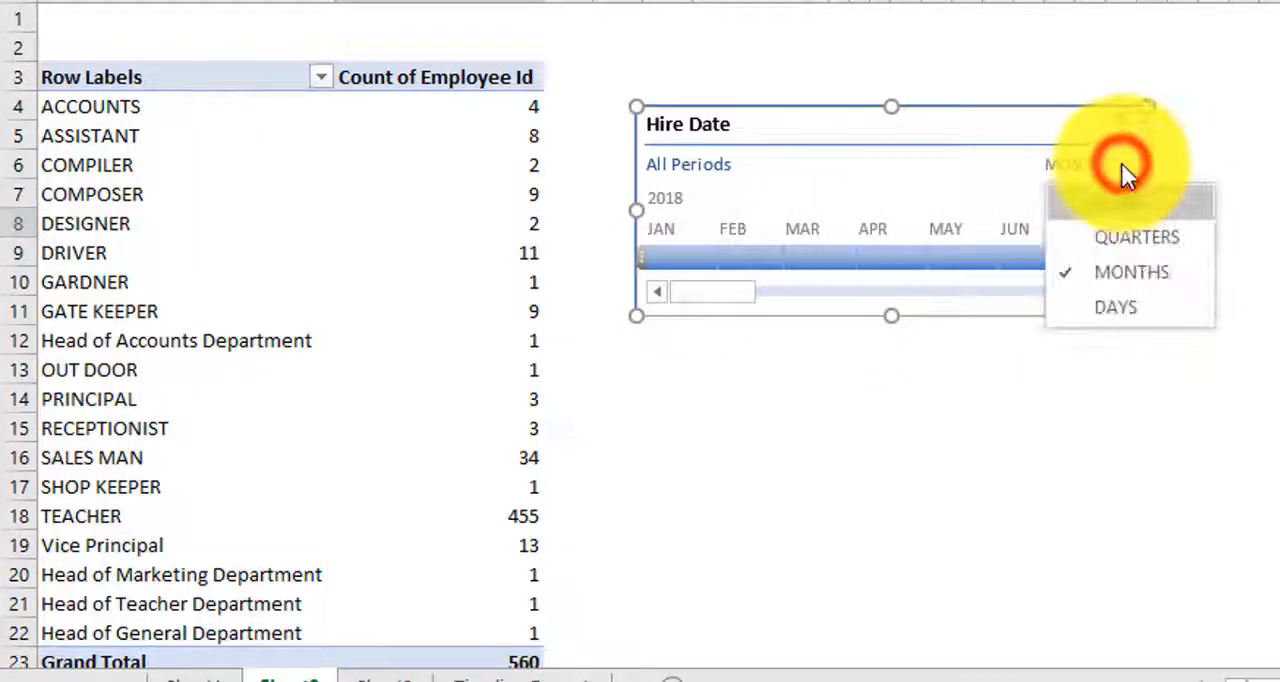
pyautogui.click(1135, 212)
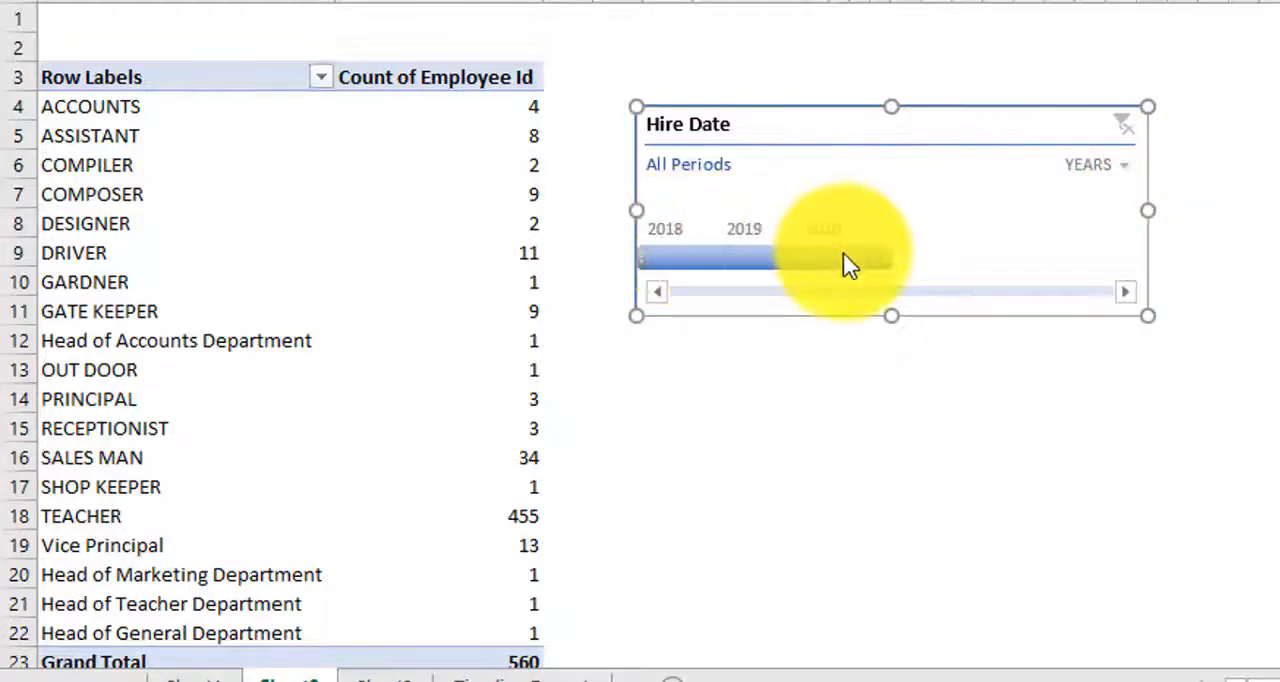
pyautogui.click(1104, 174)
pyautogui.click(1134, 238)
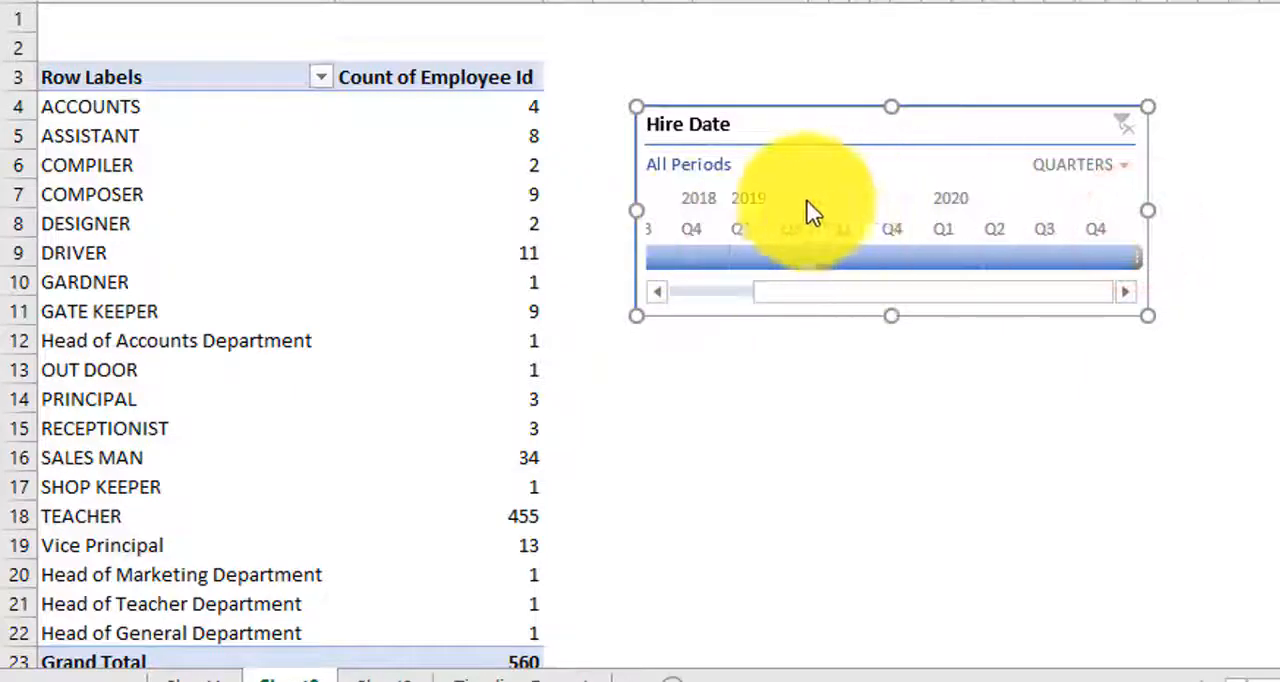
pyautogui.click(1098, 164)
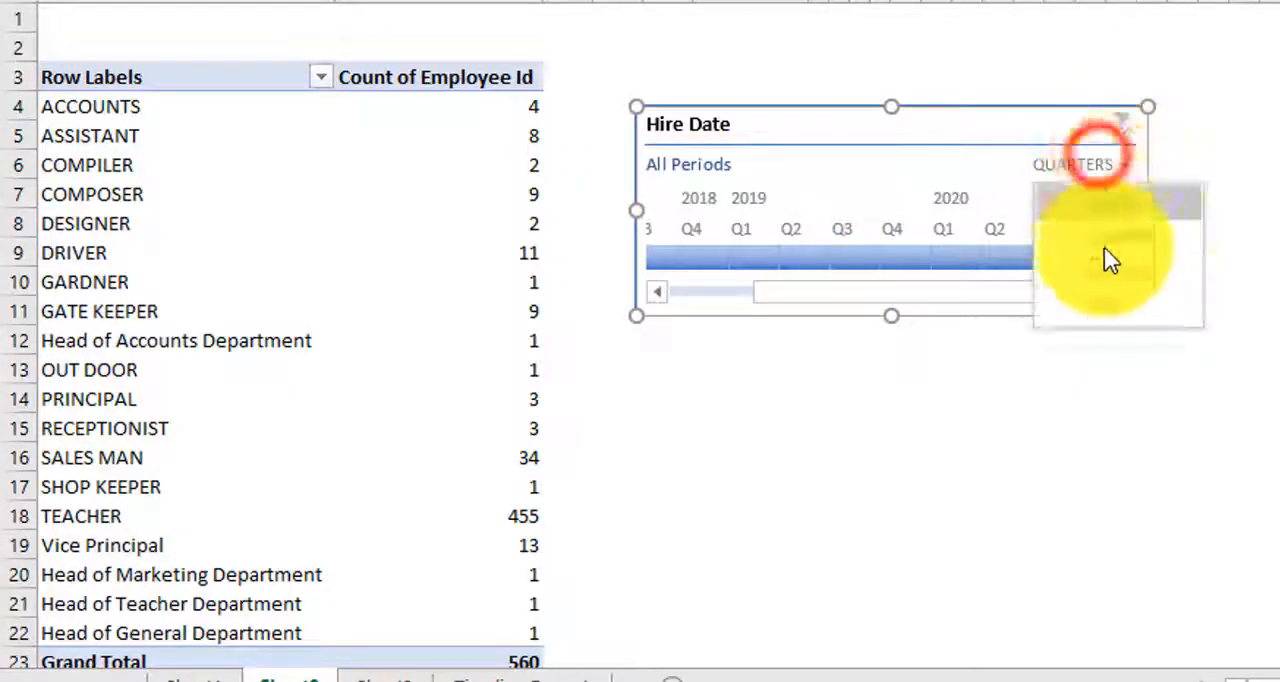
pyautogui.click(1106, 308)
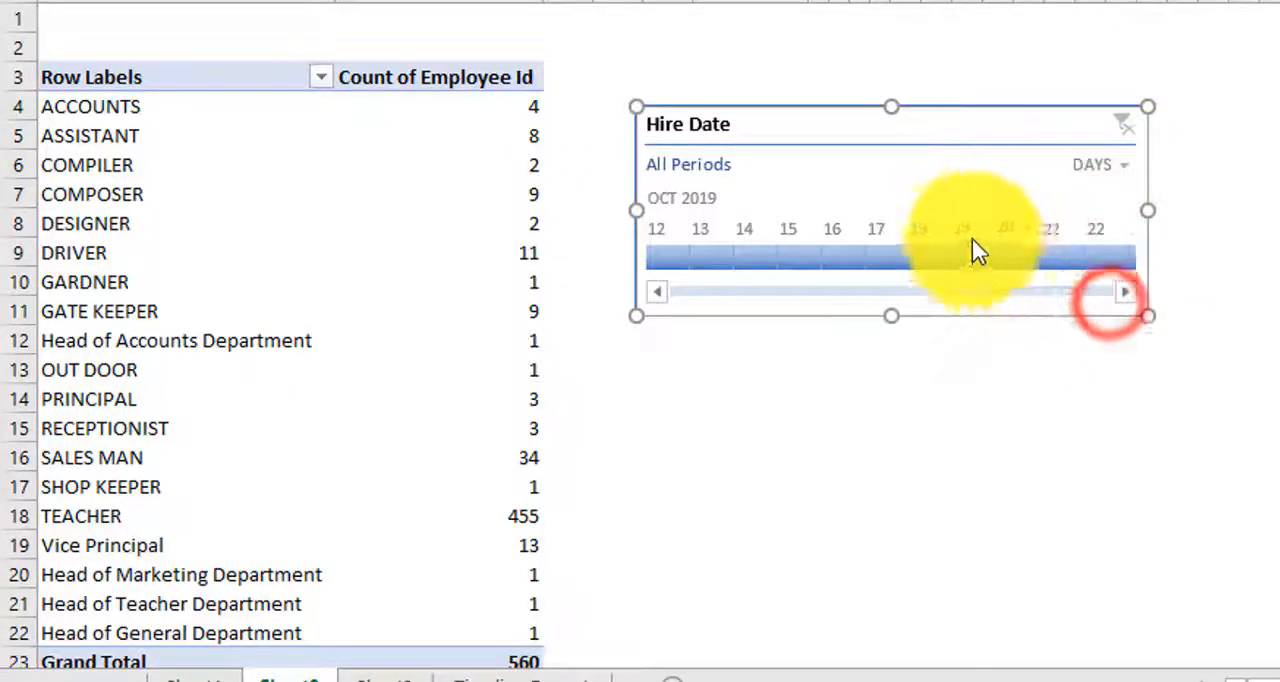
# Step: Set the Hire Date timeline to Quarters and filter the report to Q1 through Q3 2019
pyautogui.click(1108, 162)
pyautogui.click(1125, 240)
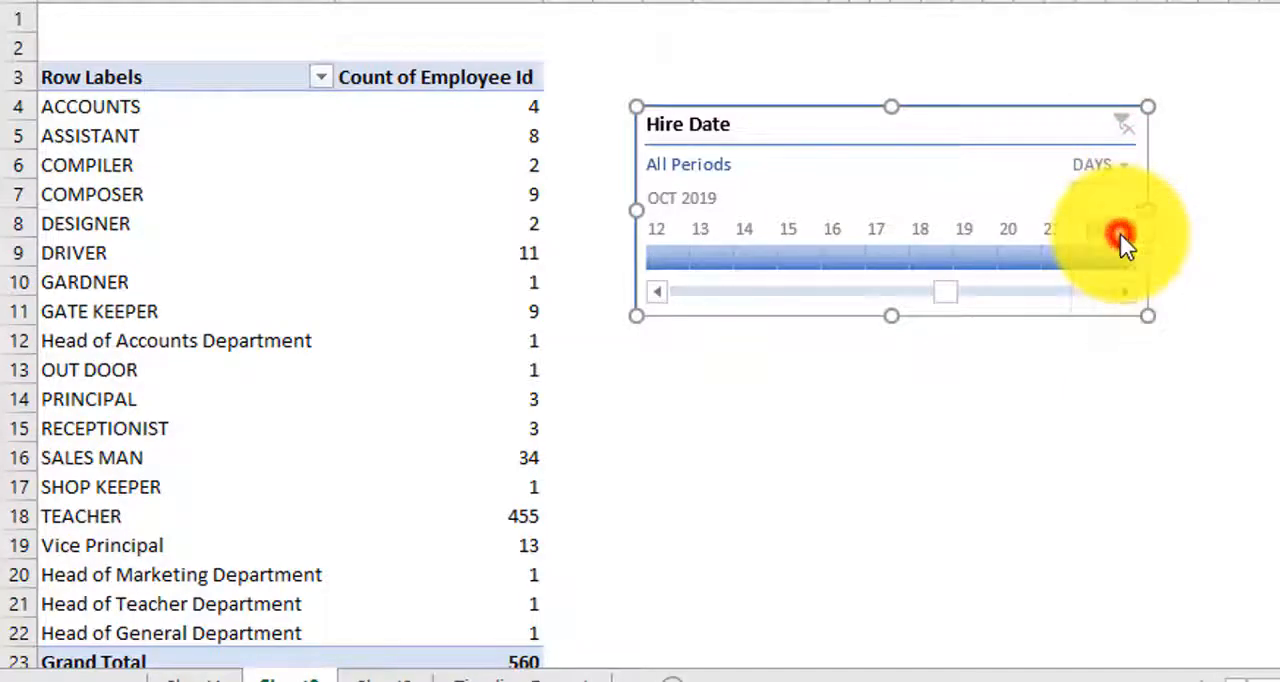
pyautogui.moveTo(885, 291); pyautogui.dragTo(758, 305)
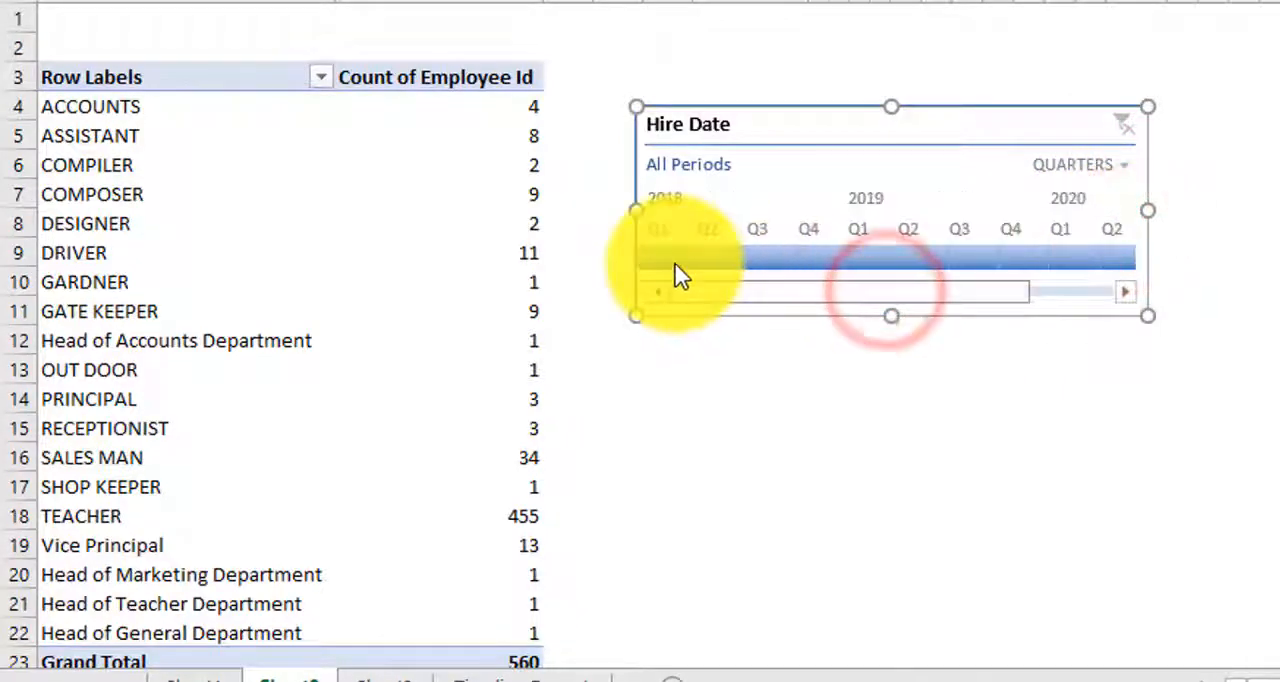
pyautogui.click(876, 262)
pyautogui.moveTo(876, 262); pyautogui.dragTo(980, 266)
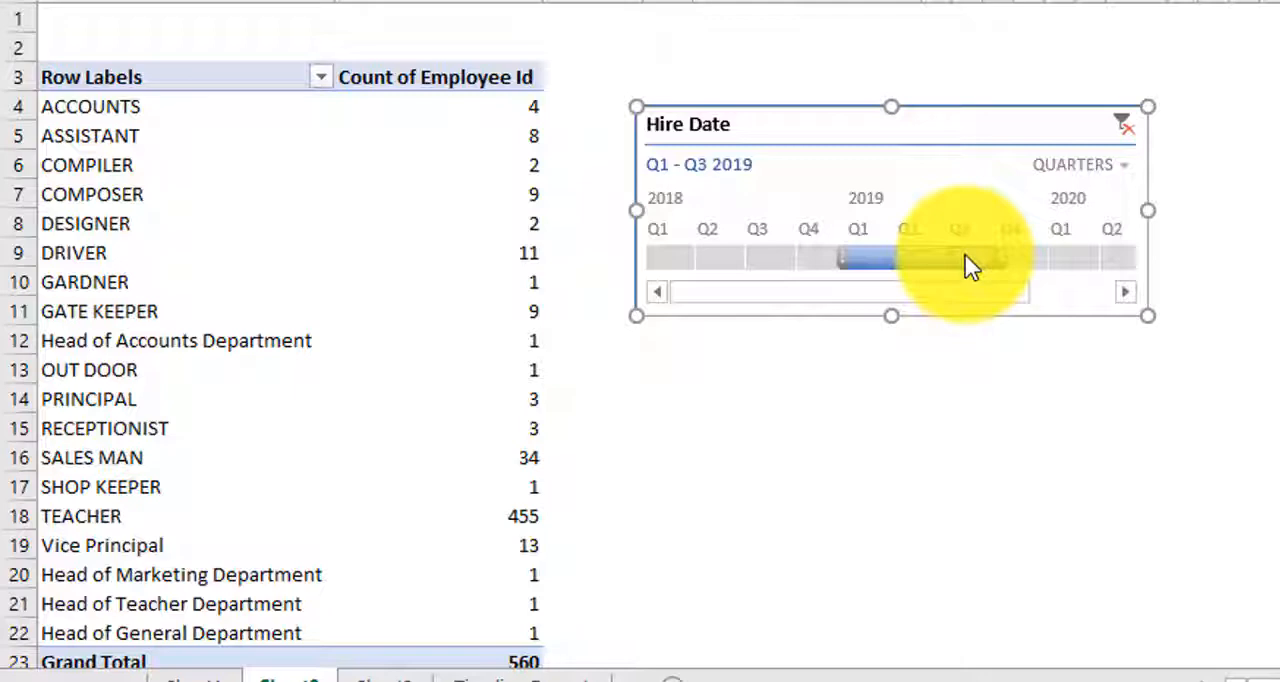
pyautogui.moveTo(962, 255); pyautogui.dragTo(965, 259)
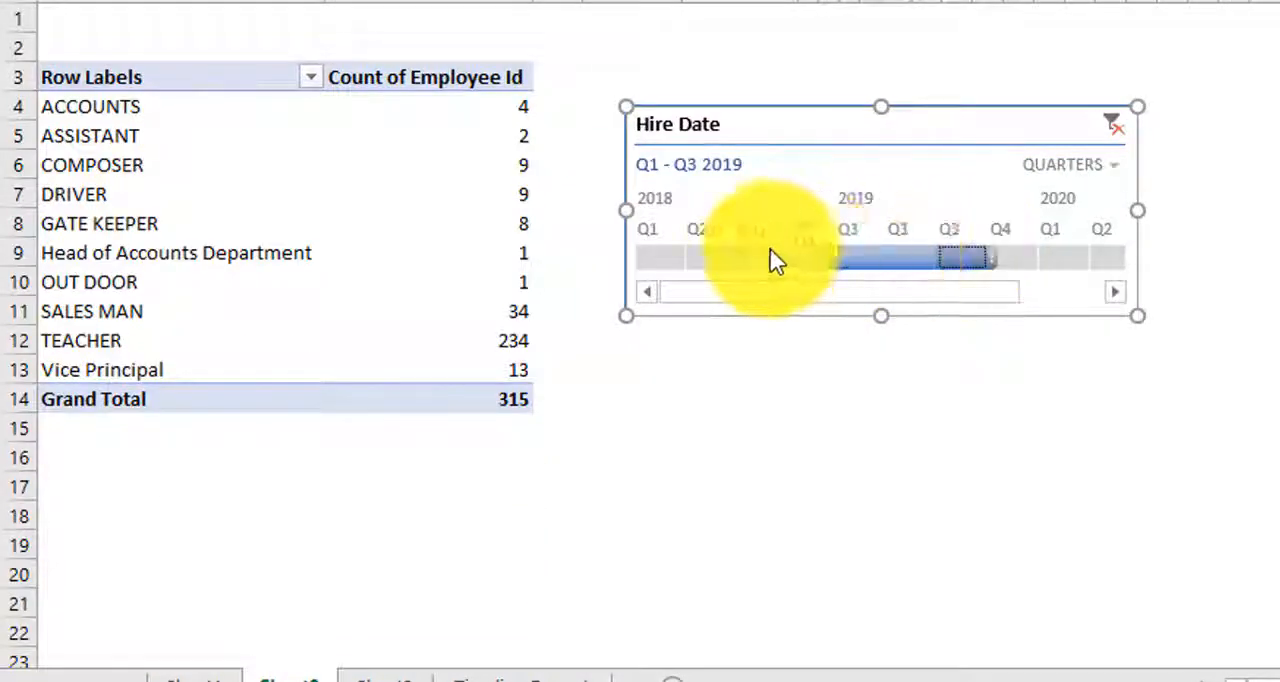